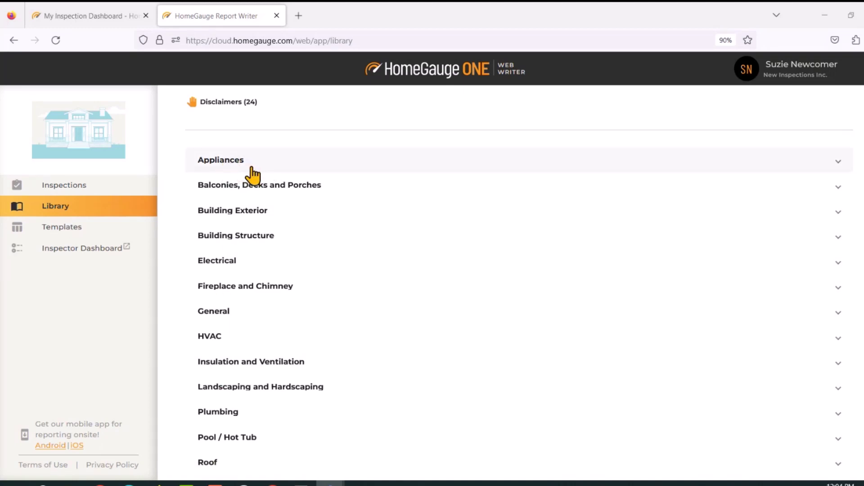
# Step: Review the inspection items listed under Appliances and Balconies, Decks and Porches in the library
pyautogui.click(241, 169)
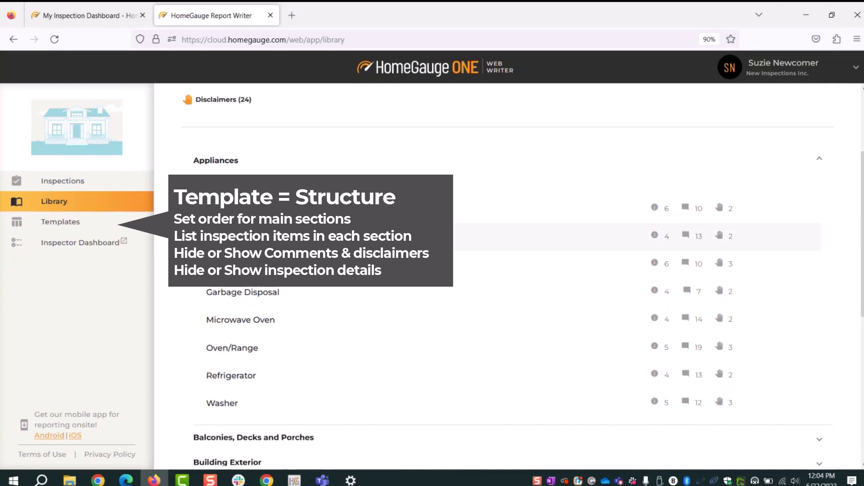
pyautogui.click(236, 163)
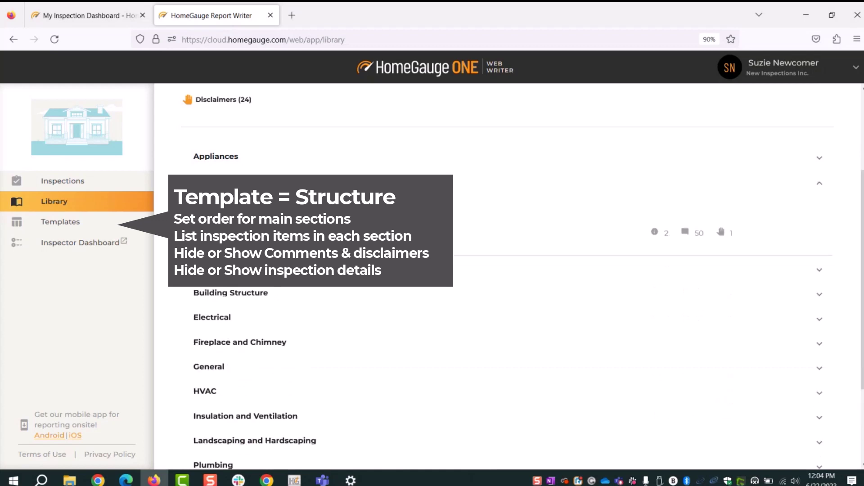
pyautogui.click(226, 163)
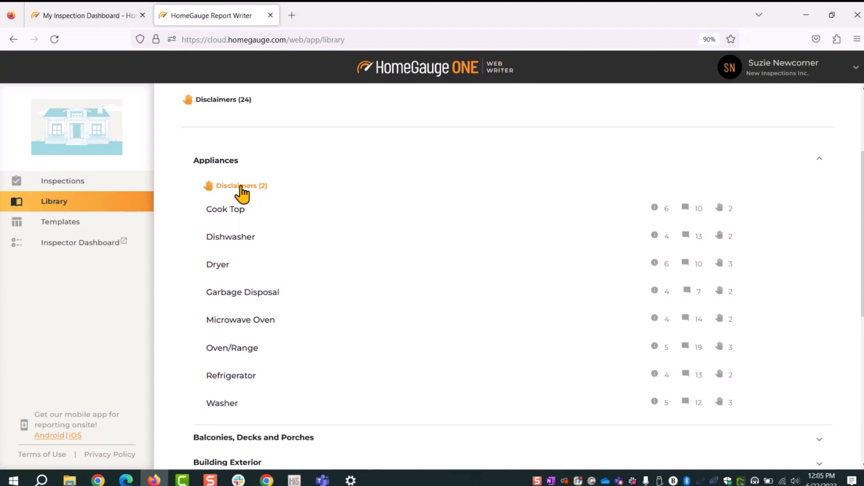
# Step: View the contents of the default Residential template and return to the template list
pyautogui.click(53, 230)
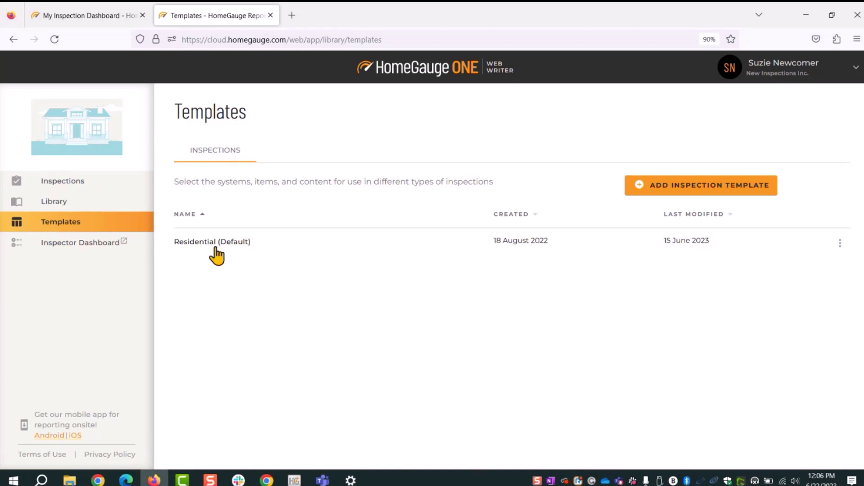
pyautogui.click(189, 243)
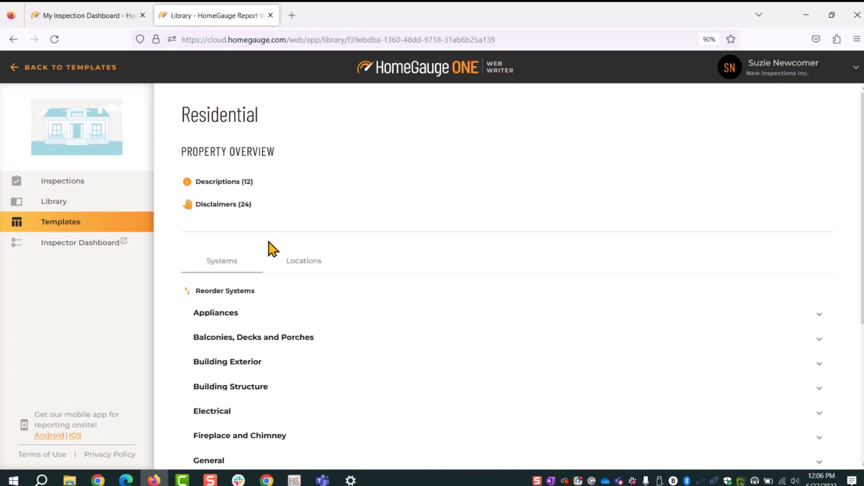
pyautogui.click(91, 227)
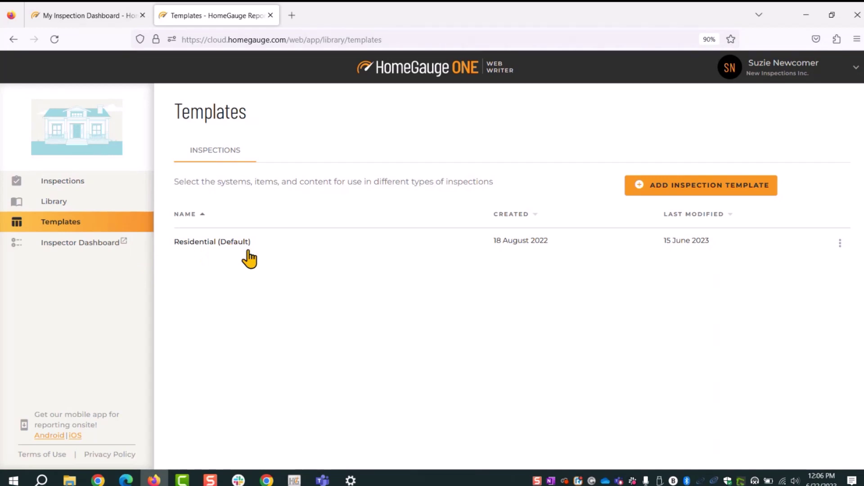
# Step: Add an inspection template named "Practice Webinar", created from company defaults
pyautogui.click(661, 193)
pyautogui.click(715, 151)
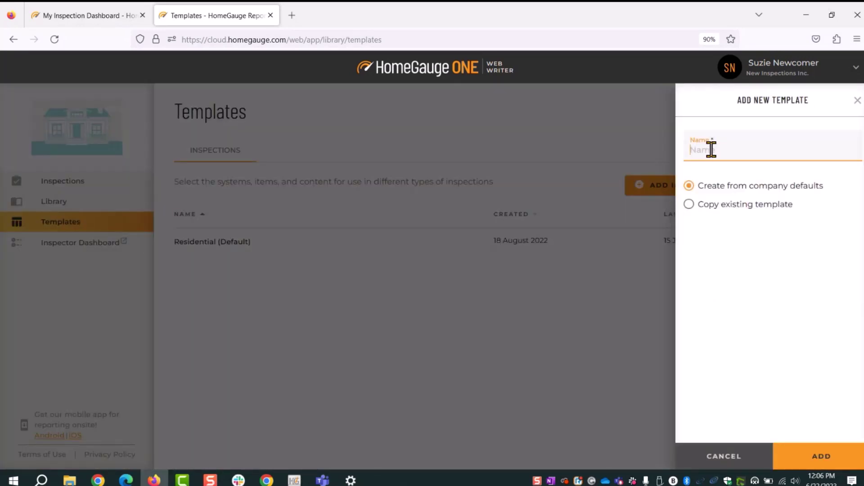
pyautogui.write('Practice Webinar')
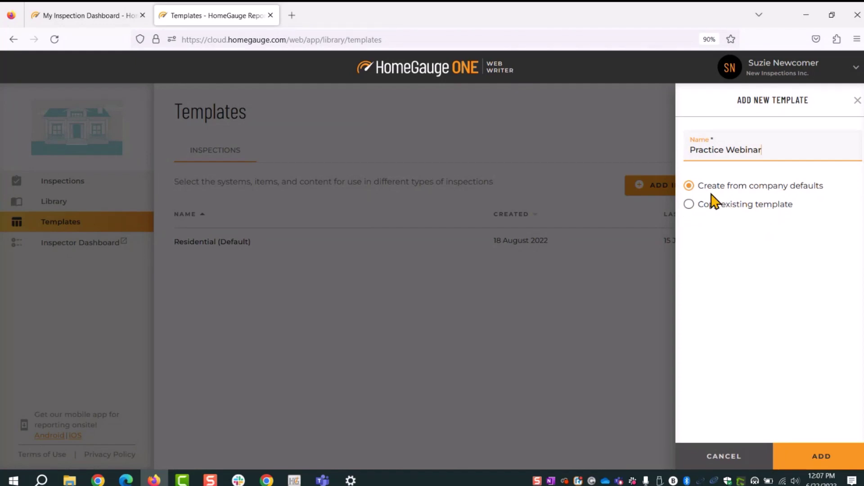
pyautogui.click(815, 460)
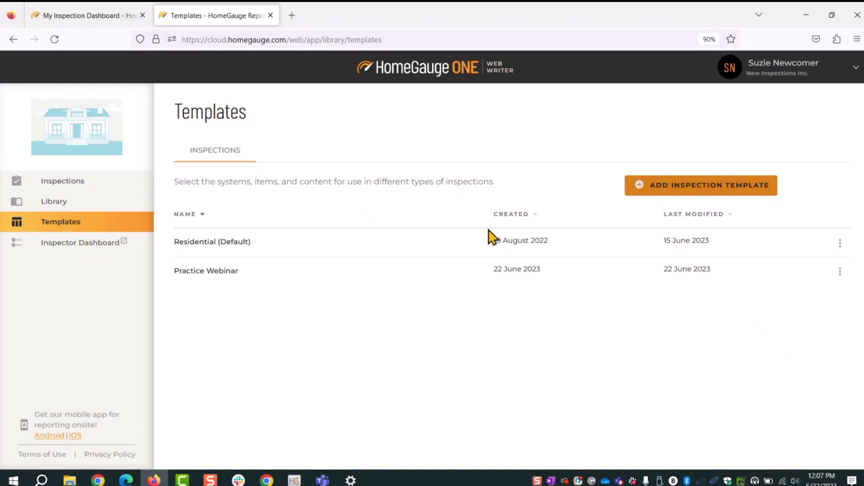
# Step: Check the management options for the Practice Webinar template and open the template itself
pyautogui.click(840, 271)
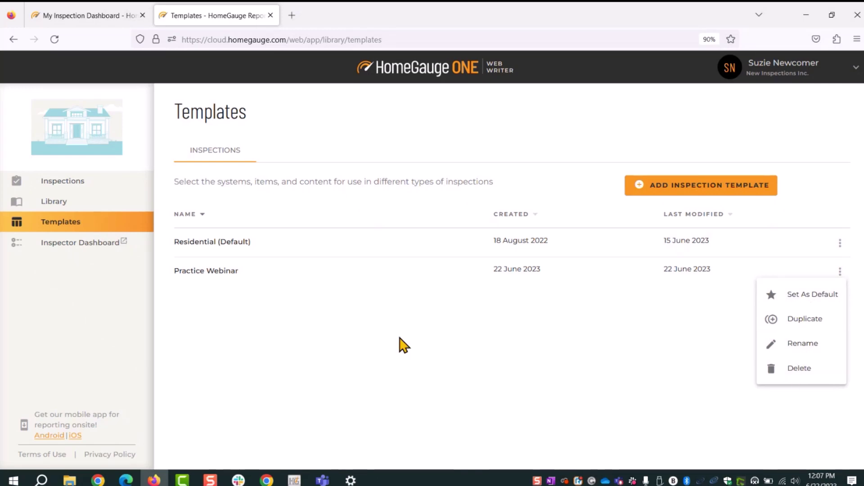
pyautogui.click(418, 345)
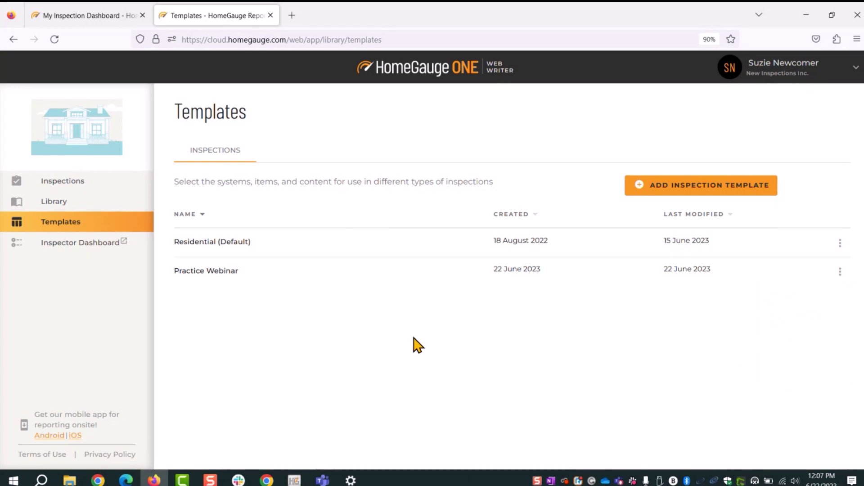
pyautogui.click(219, 271)
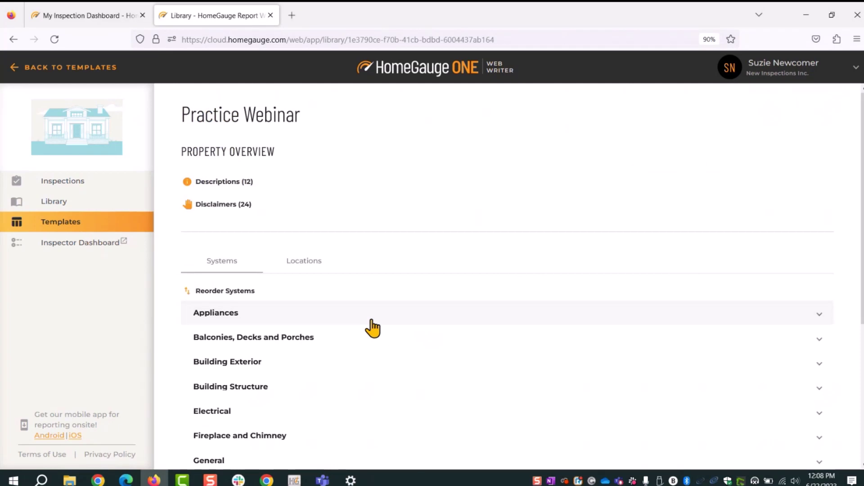
# Step: Hide the Water Source and Type of Inspection property overview descriptions, check the hidden list, and finish editing descriptions
pyautogui.click(231, 182)
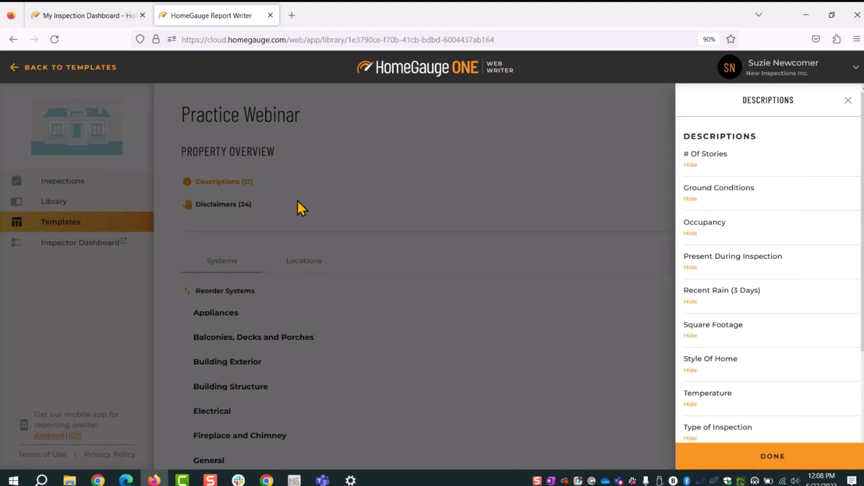
pyautogui.scroll(-5, 749, 187)
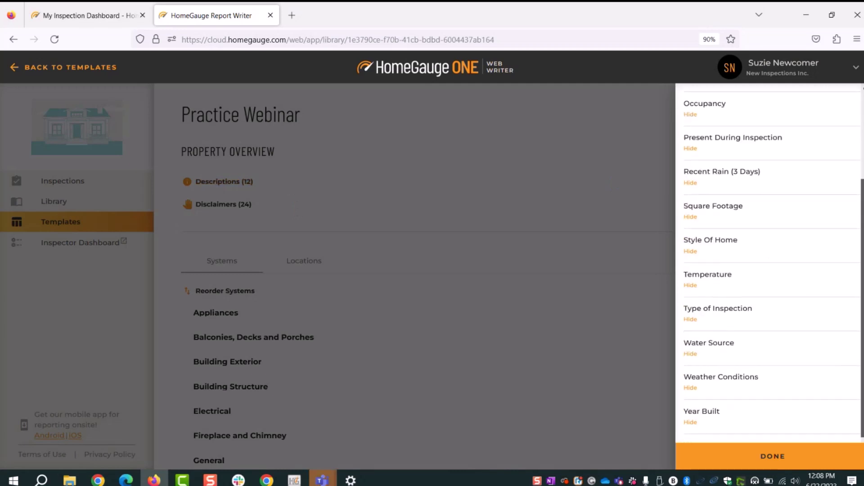
pyautogui.scroll(5, 851, 135)
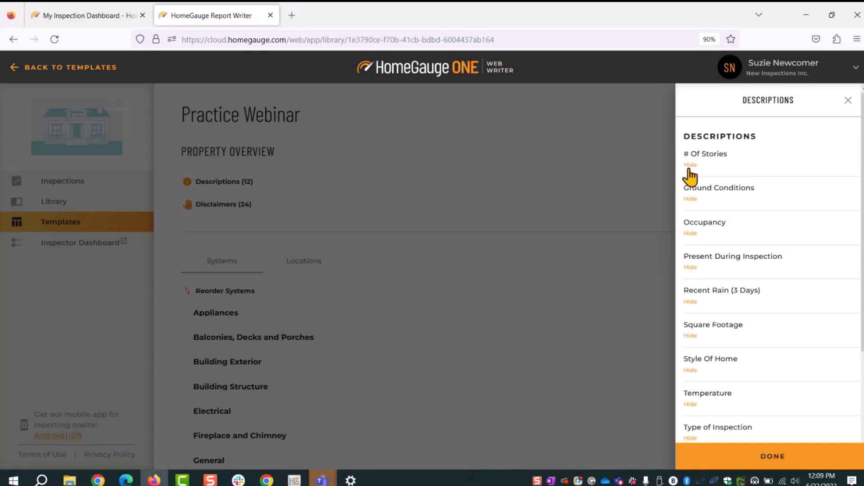
pyautogui.click(691, 199)
pyautogui.scroll(-2, 749, 276)
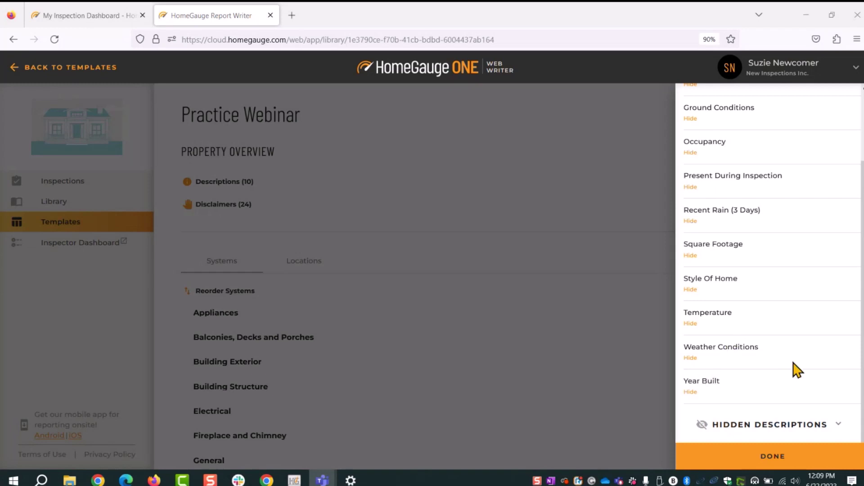
pyautogui.click(820, 424)
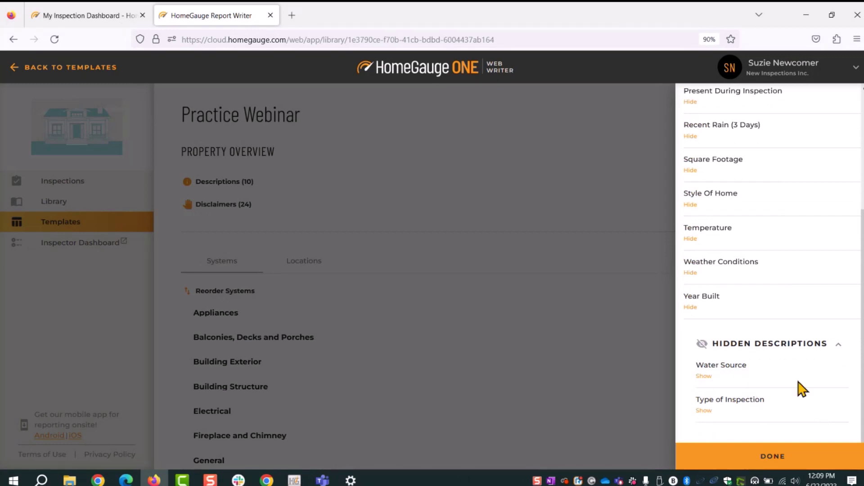
pyautogui.click(837, 353)
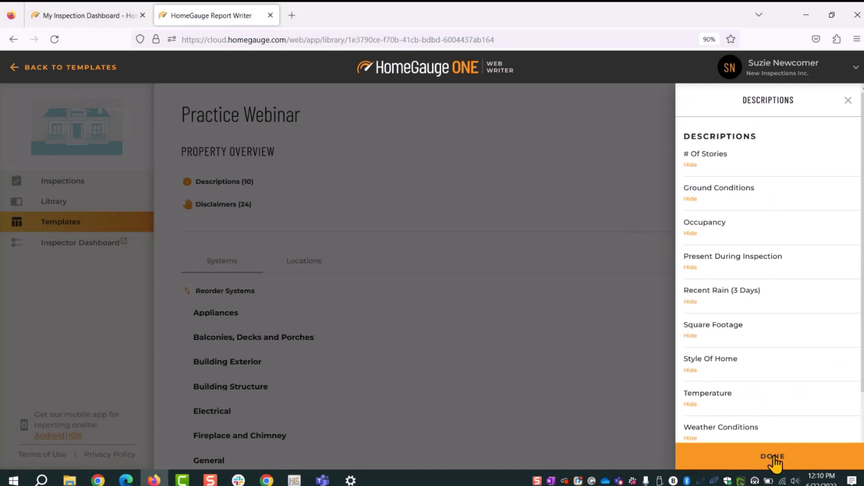
pyautogui.click(774, 456)
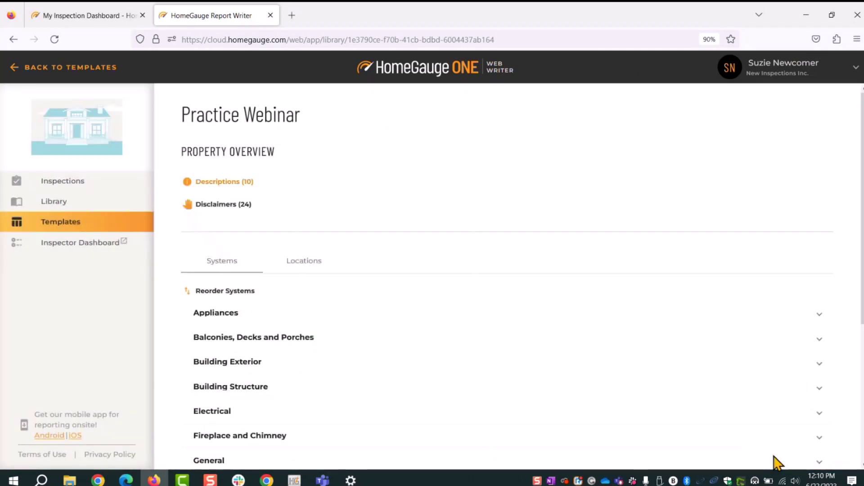
# Step: Hide six property overview disclaimers, including those on advisability and life expectancy, and return to the template list
pyautogui.click(222, 204)
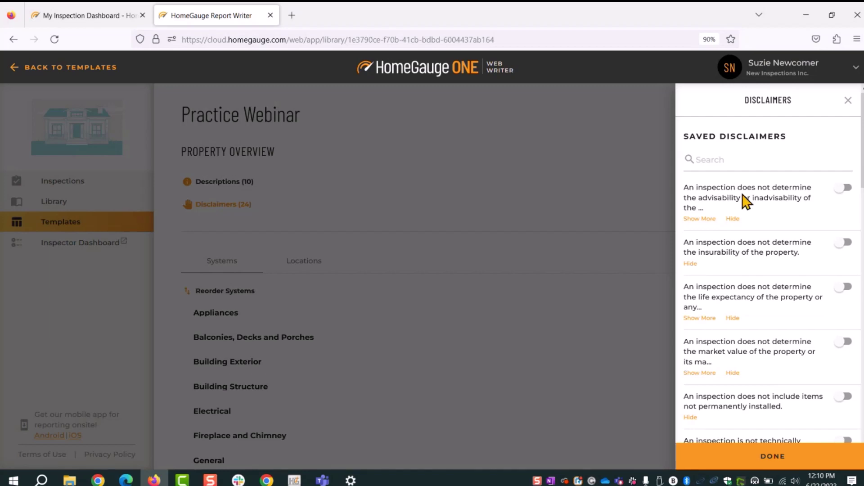
pyautogui.scroll(-20, 797, 221)
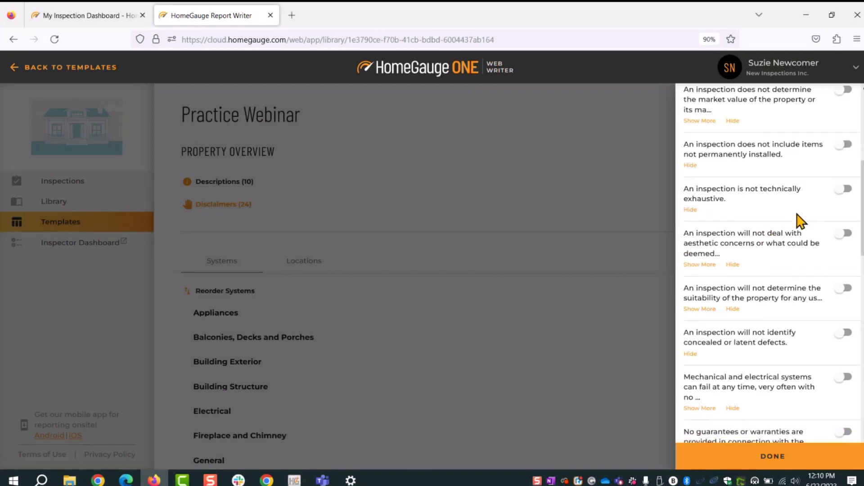
pyautogui.scroll(-3, 803, 230)
pyautogui.scroll(15, 801, 225)
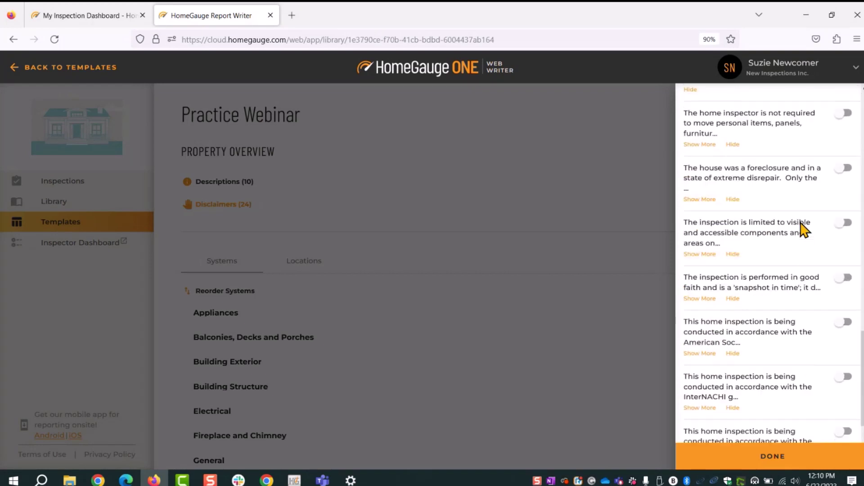
pyautogui.scroll(10, 800, 221)
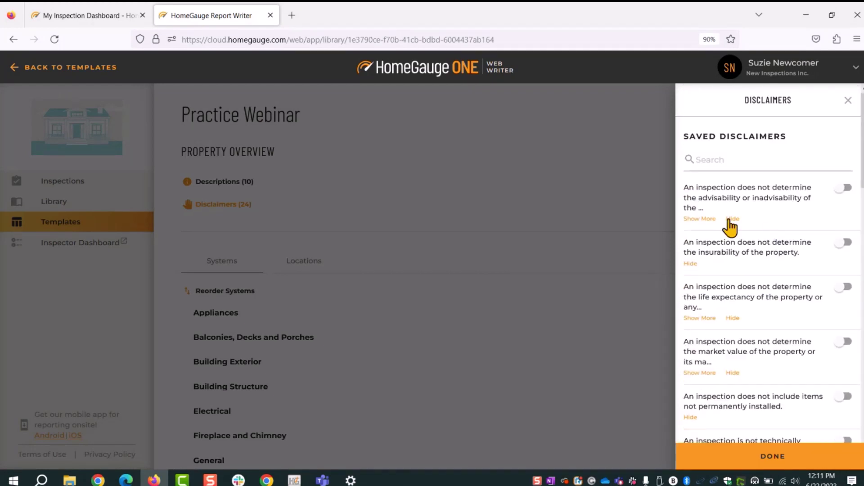
pyautogui.scroll(-1, 750, 288)
pyautogui.click(699, 264)
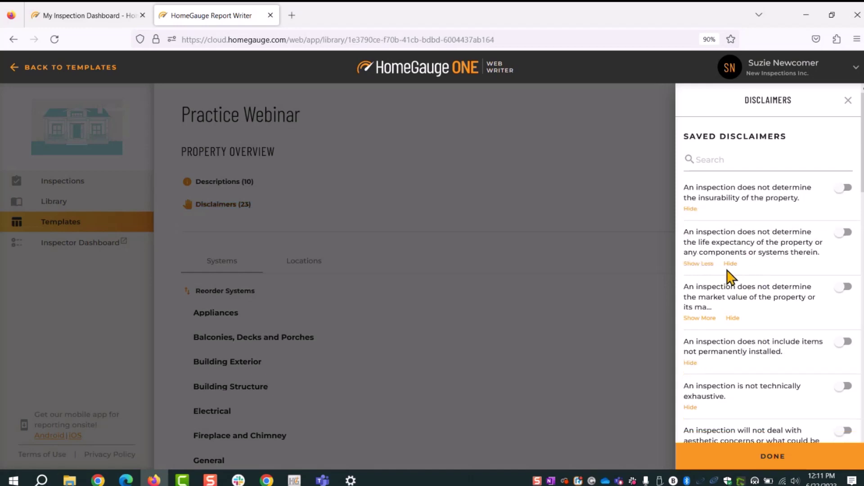
pyautogui.click(730, 266)
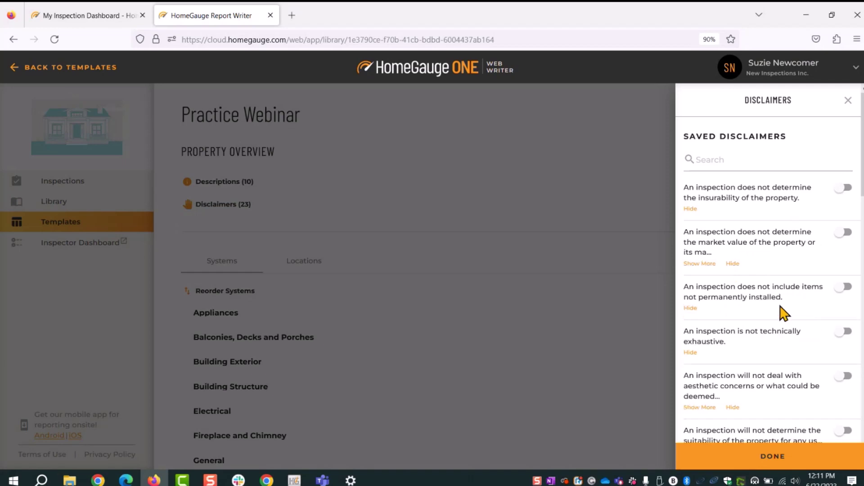
pyautogui.click(349, 251)
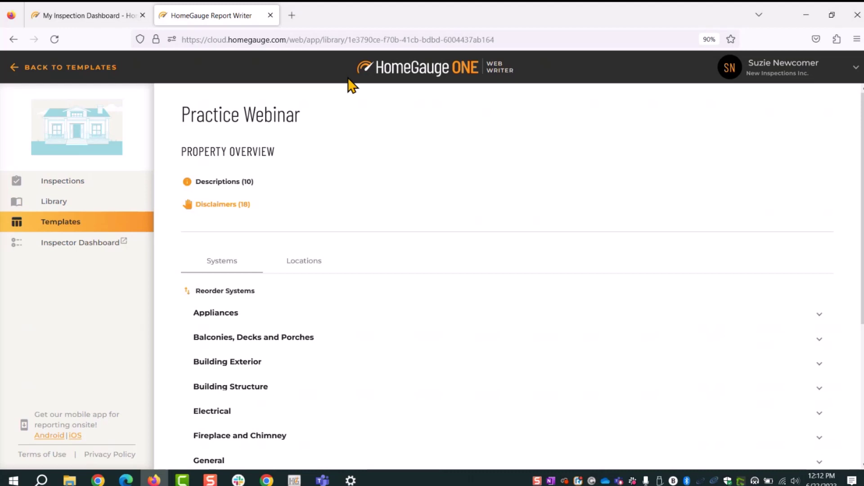
pyautogui.click(56, 69)
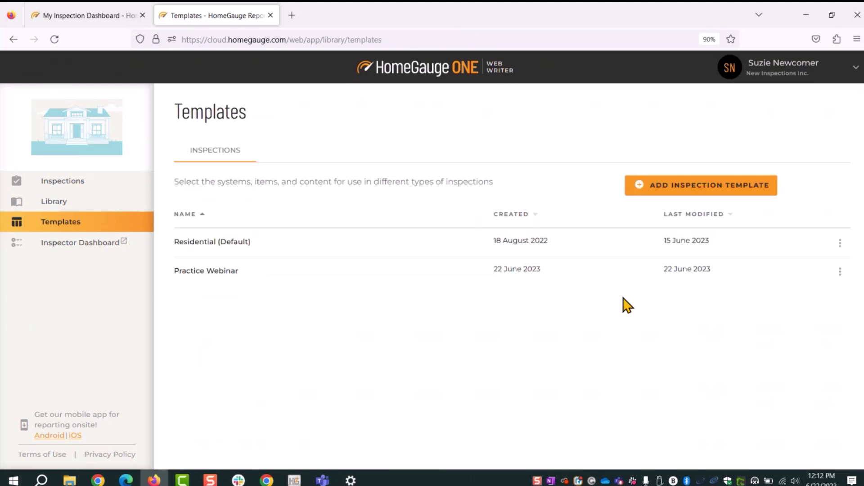
# Step: Hide the # Of Stories description in the Residential template's property overview
pyautogui.click(653, 195)
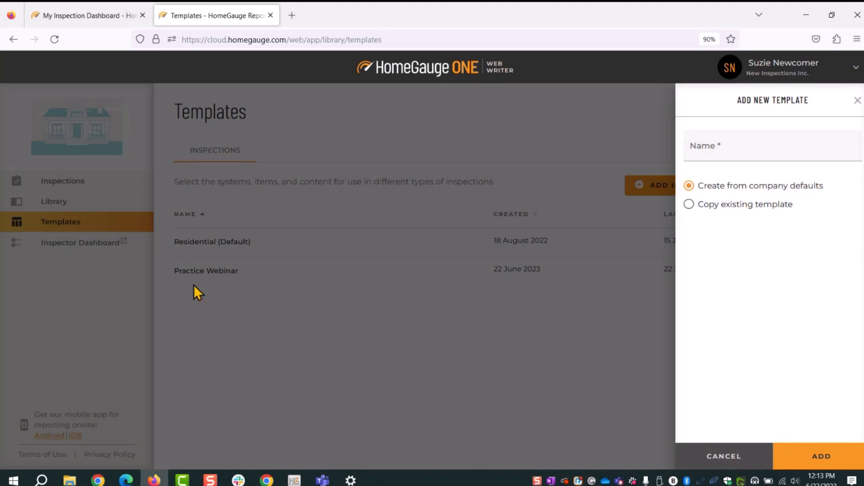
pyautogui.click(749, 462)
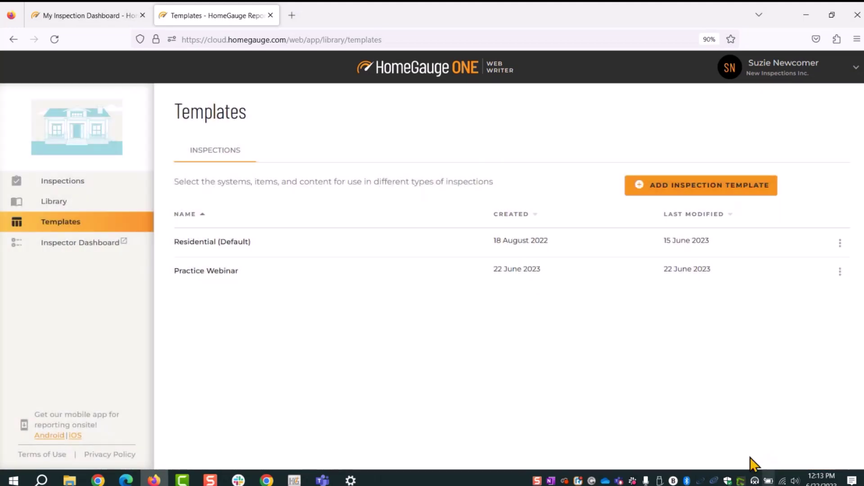
pyautogui.click(229, 243)
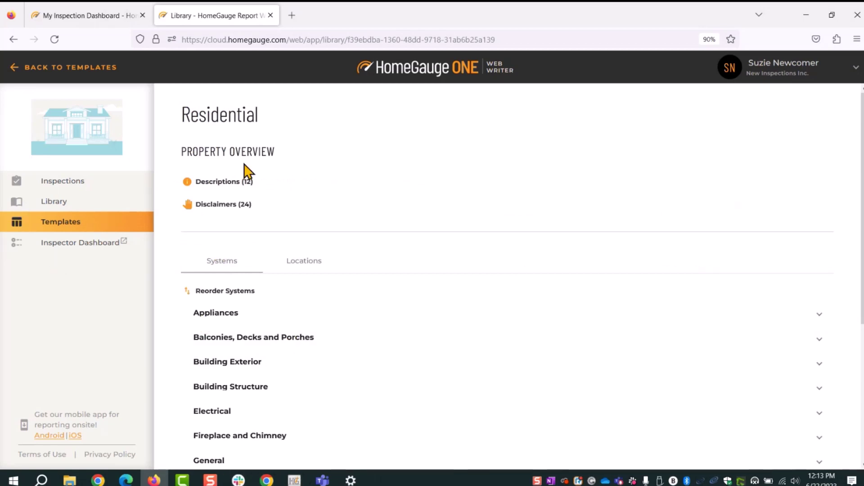
pyautogui.click(218, 182)
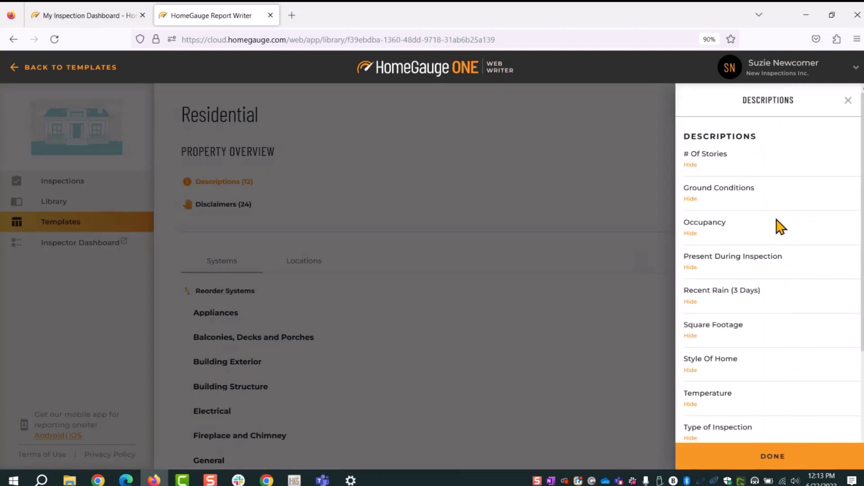
pyautogui.click(690, 167)
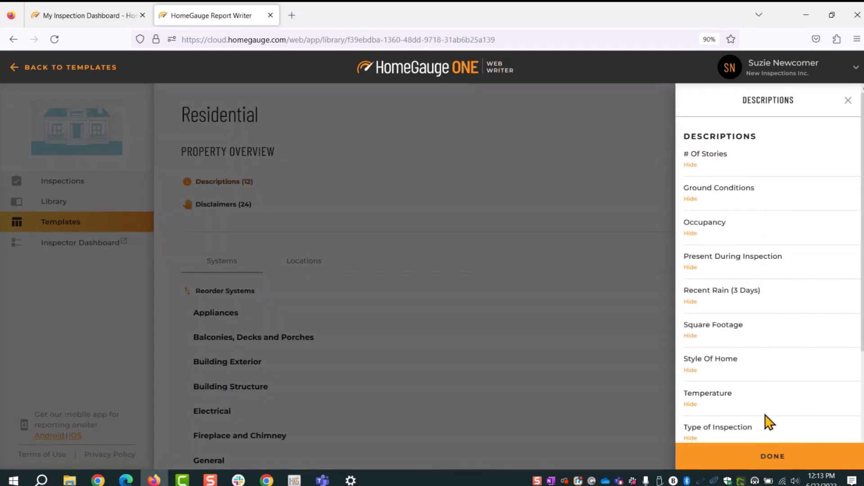
pyautogui.click(773, 464)
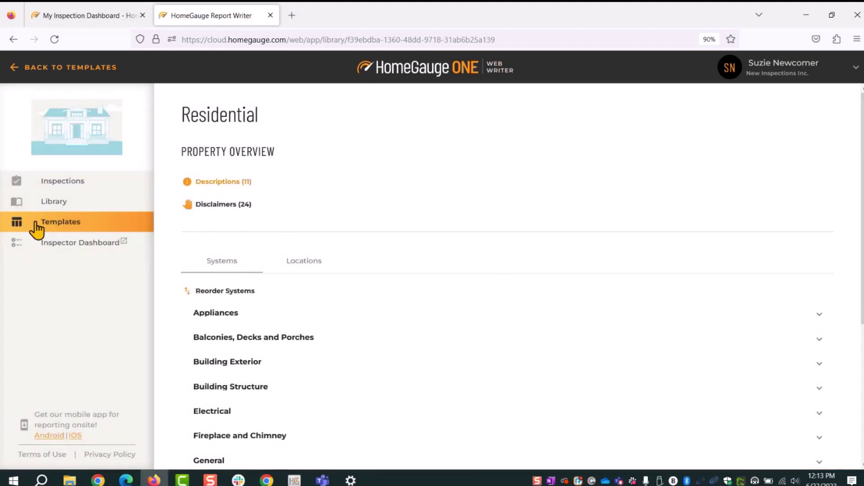
# Step: Return to the template list and add an inspection template named "New Test" created from company defaults
pyautogui.click(63, 67)
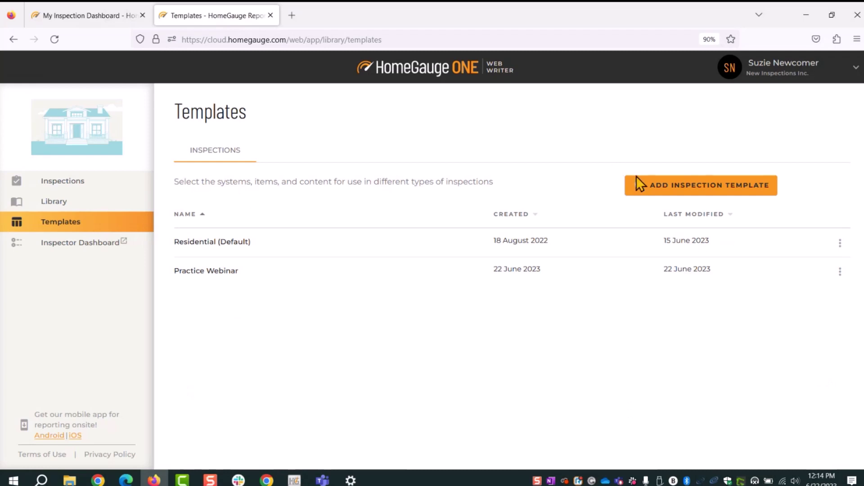
pyautogui.click(639, 198)
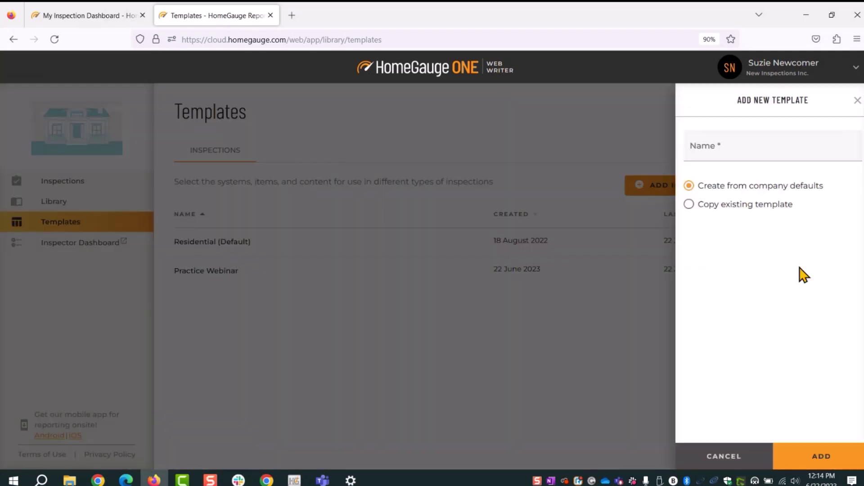
pyautogui.click(735, 152)
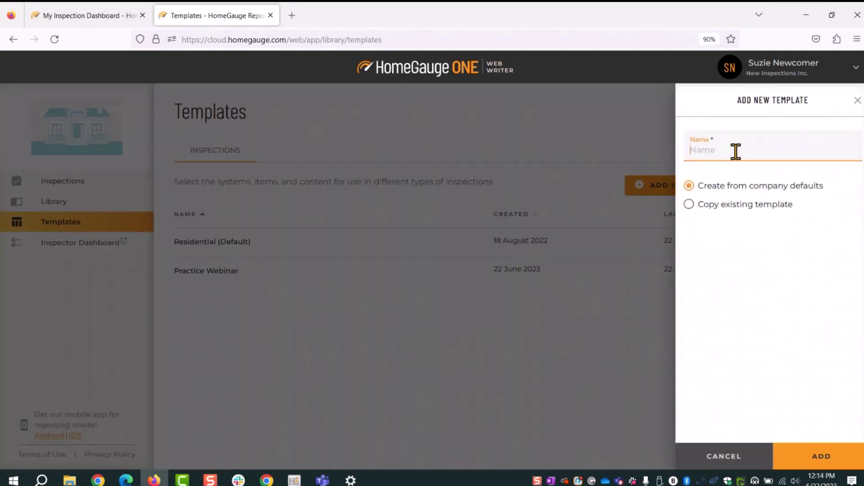
pyautogui.write('New Test')
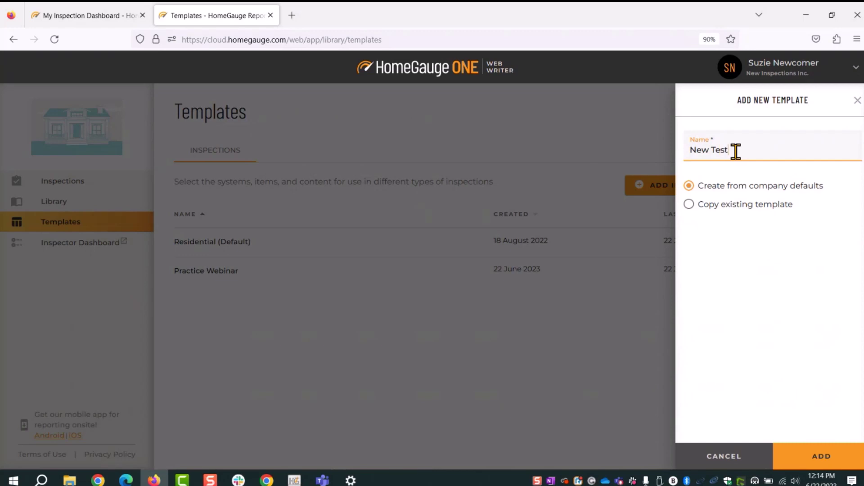
pyautogui.click(825, 459)
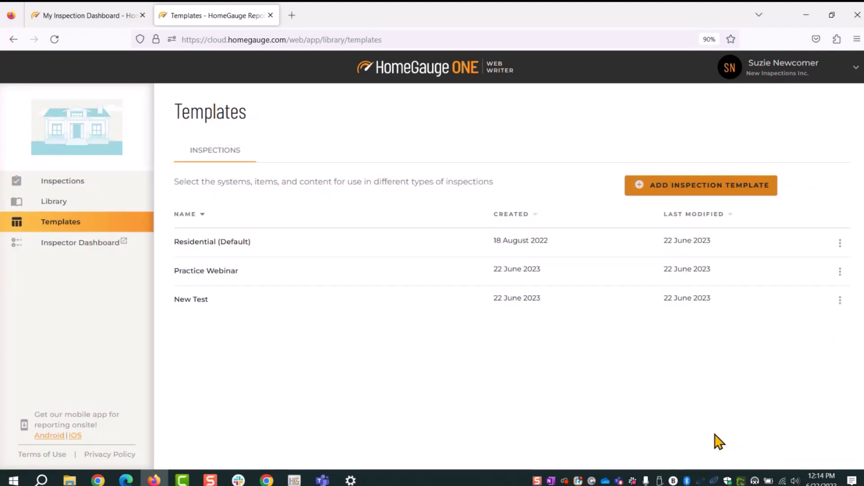
# Step: Open the New Test template, review its property overview descriptions, and return to the template list
pyautogui.click(190, 301)
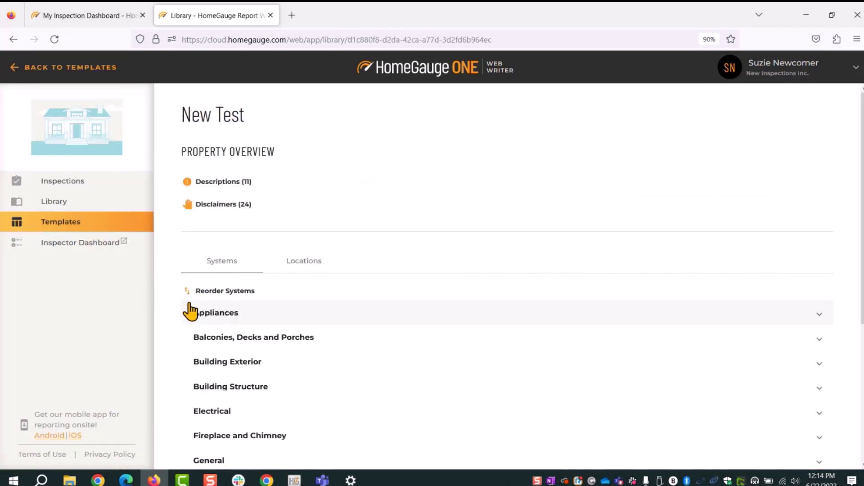
pyautogui.click(232, 182)
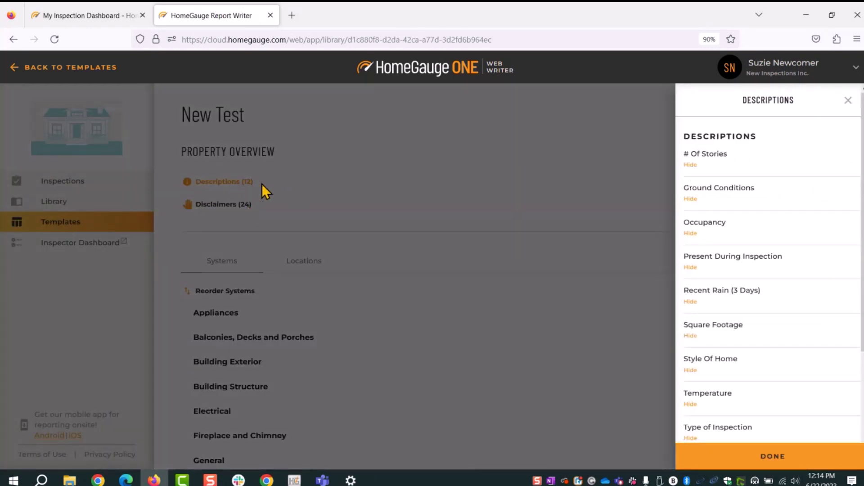
pyautogui.click(772, 457)
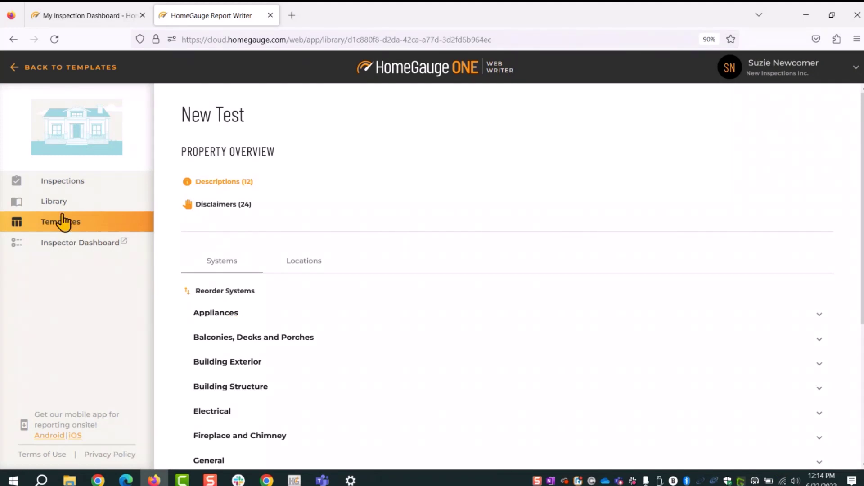
pyautogui.click(62, 68)
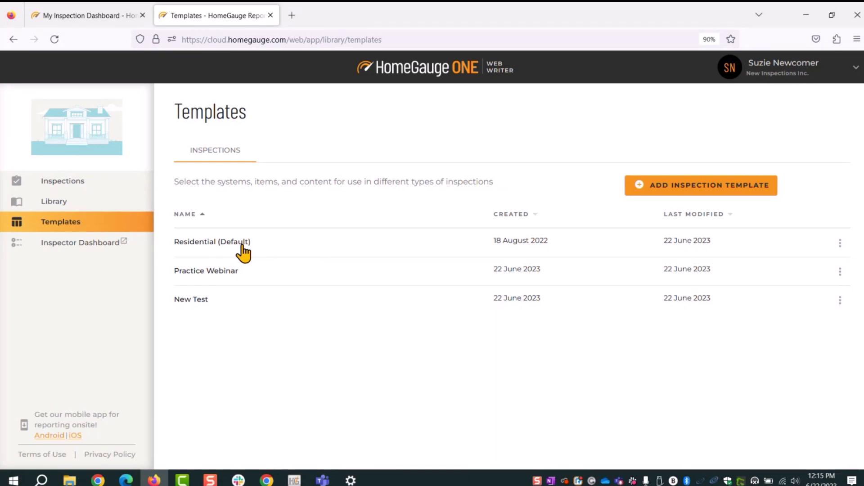
# Step: Add an inspection template named "My own company template Not HG default" by copying the existing Residential (Default) template
pyautogui.click(717, 189)
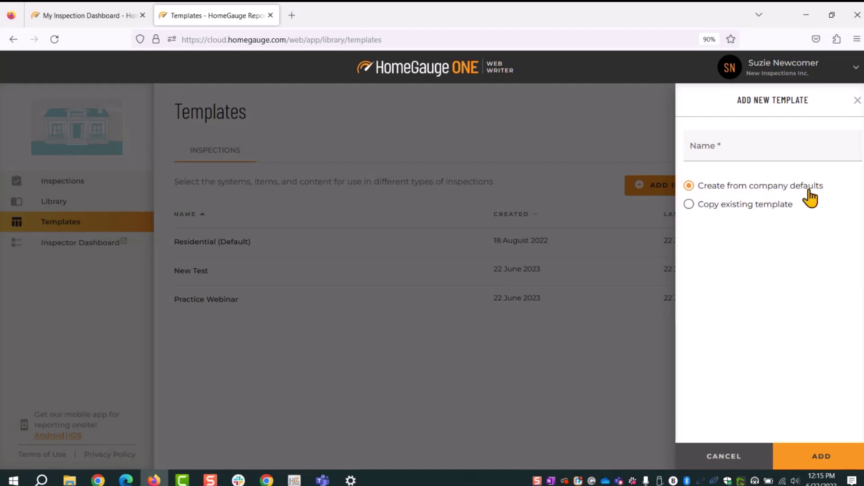
pyautogui.click(687, 206)
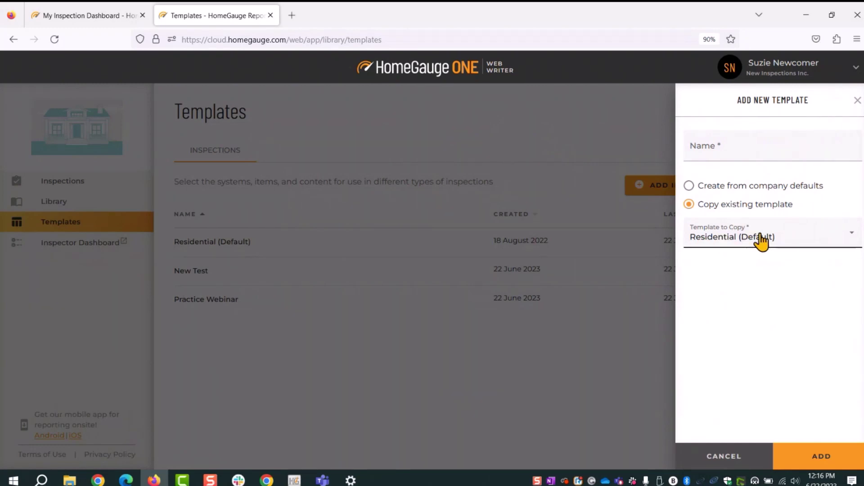
pyautogui.click(723, 151)
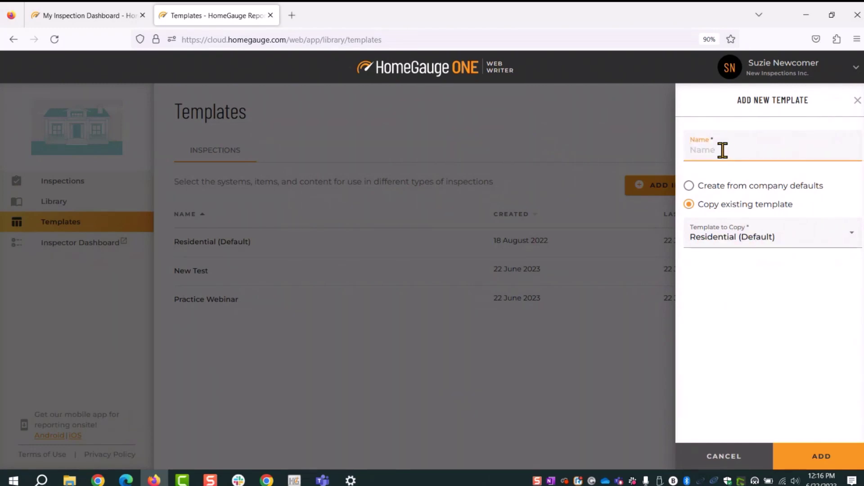
pyautogui.write('My own company template No')
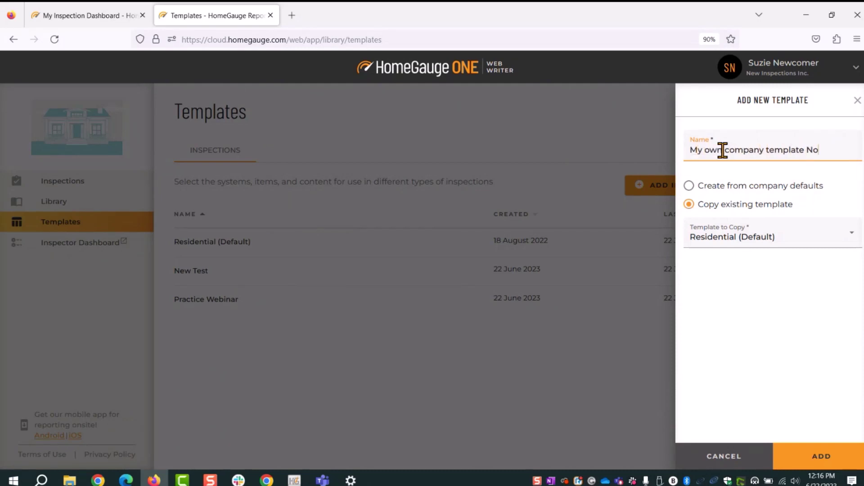
pyautogui.write('t HG default')
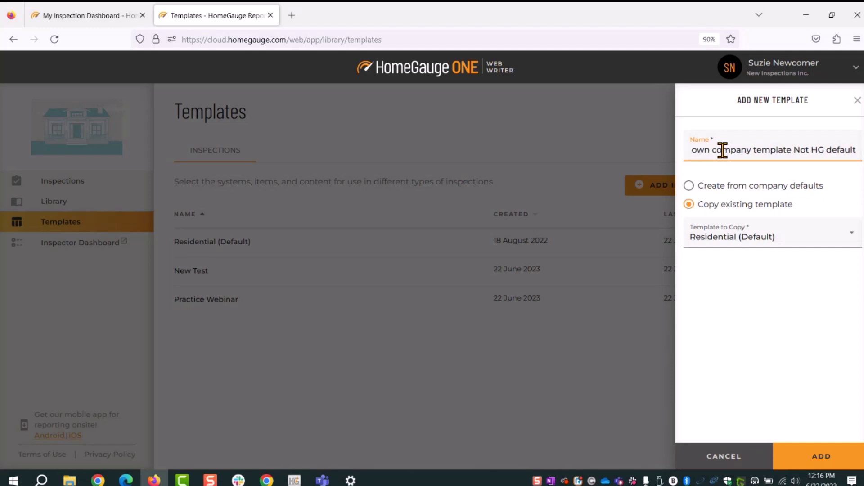
pyautogui.click(821, 456)
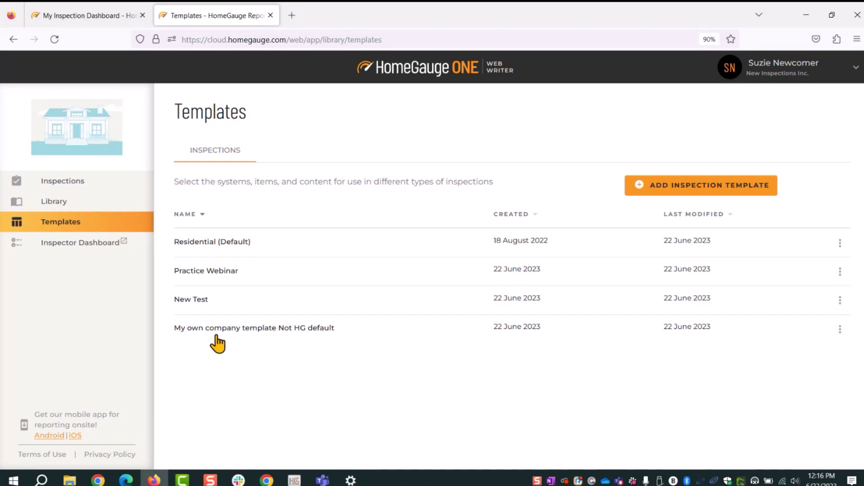
pyautogui.click(266, 336)
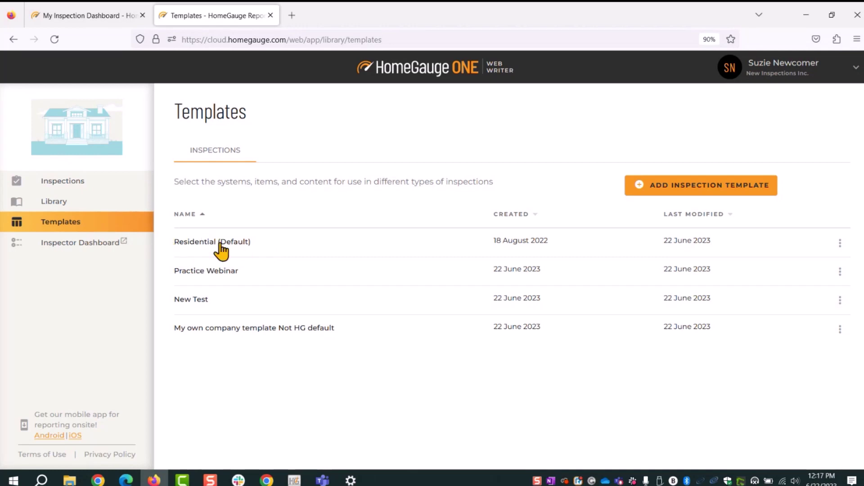
# Step: Rename the Residential template to the account holder's first name in possessive form plus "Template", and check its management options
pyautogui.click(840, 243)
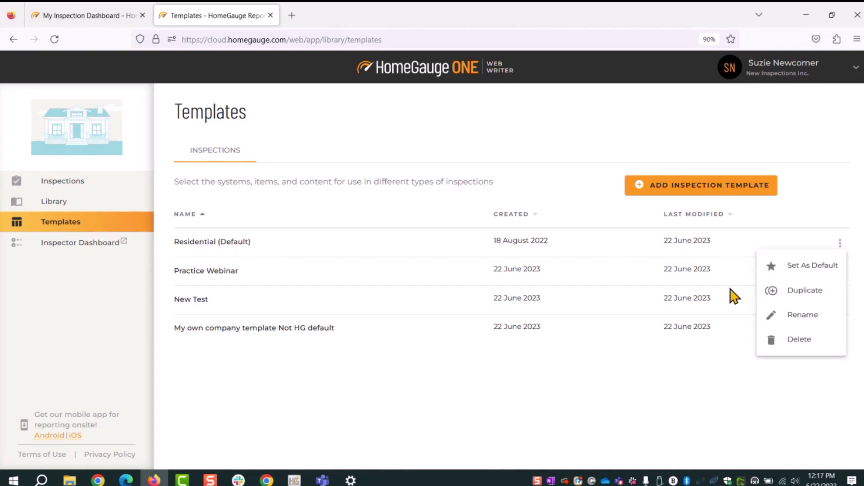
pyautogui.click(799, 317)
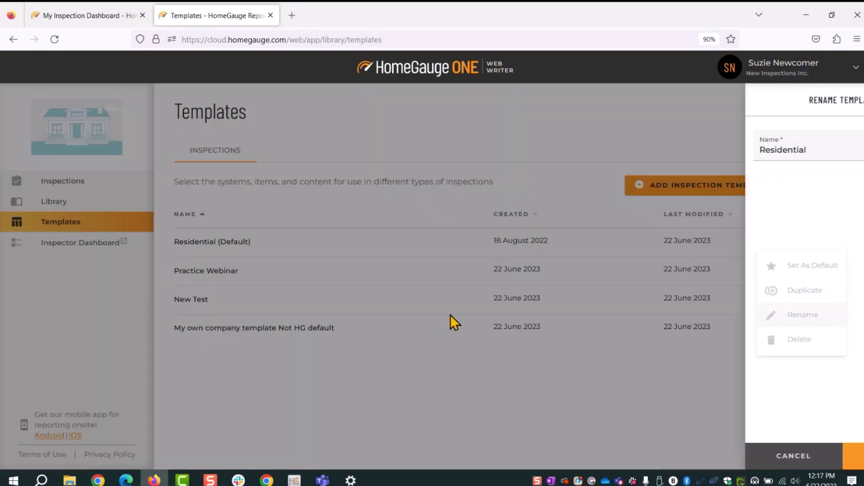
pyautogui.moveTo(737, 148); pyautogui.dragTo(660, 155)
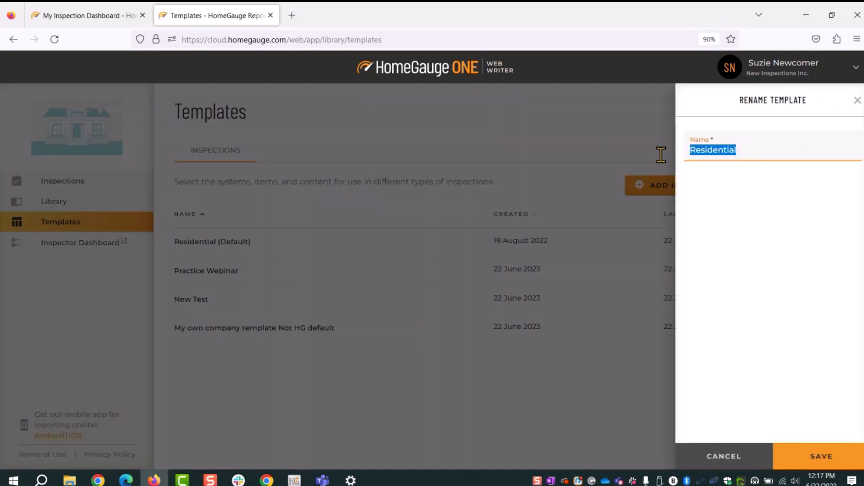
pyautogui.write("Suzie's Template")
pyautogui.press('Return')
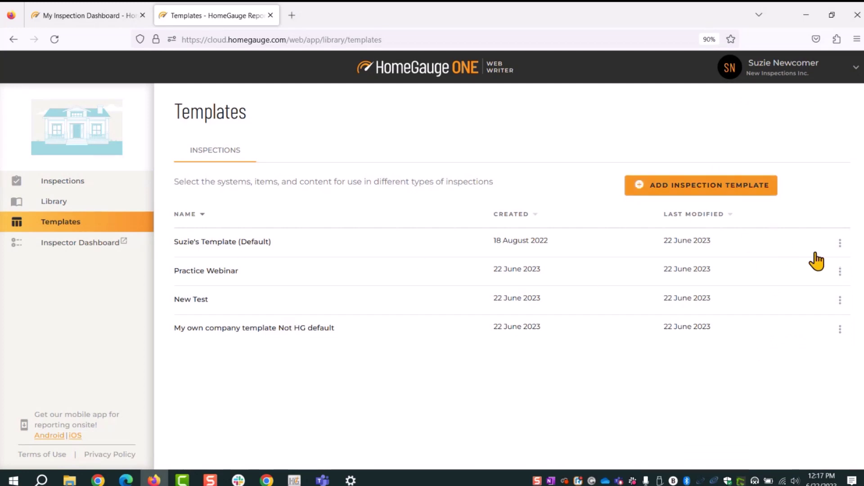
pyautogui.click(839, 244)
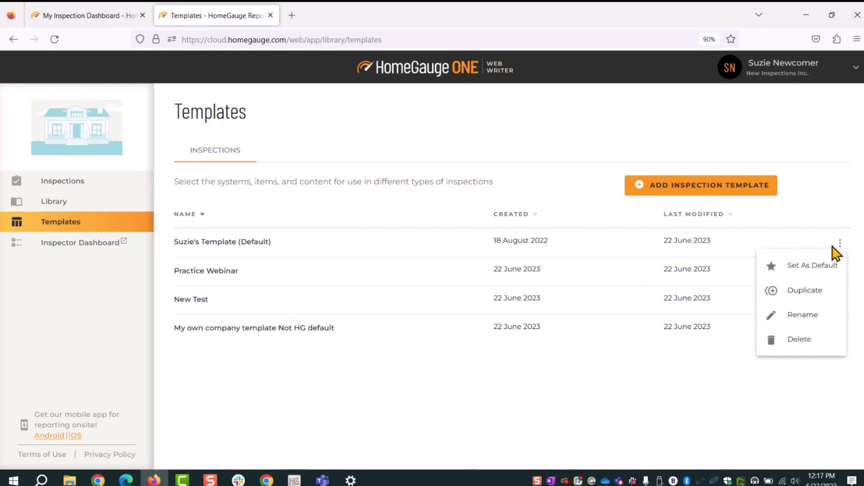
pyautogui.click(808, 293)
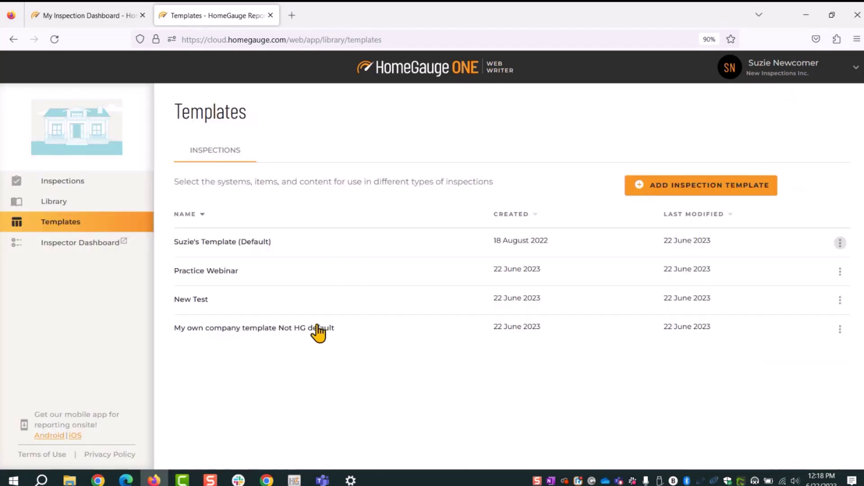
# Step: Delete the New Test template
pyautogui.click(840, 301)
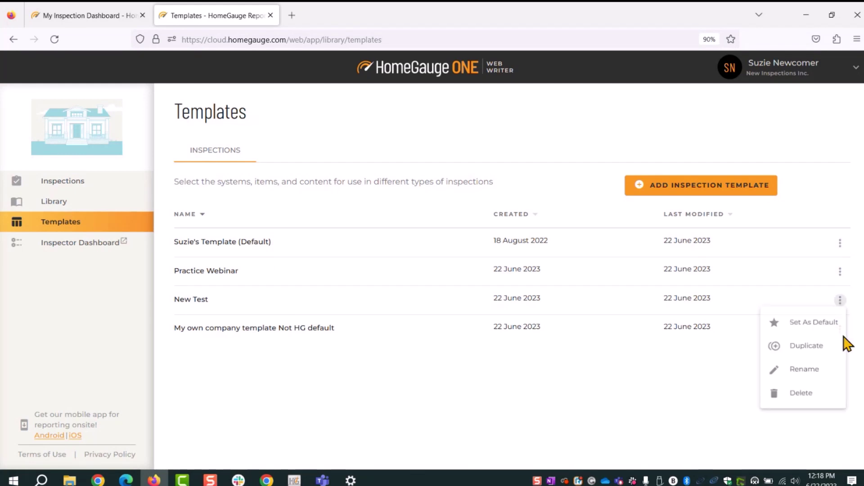
pyautogui.click(792, 396)
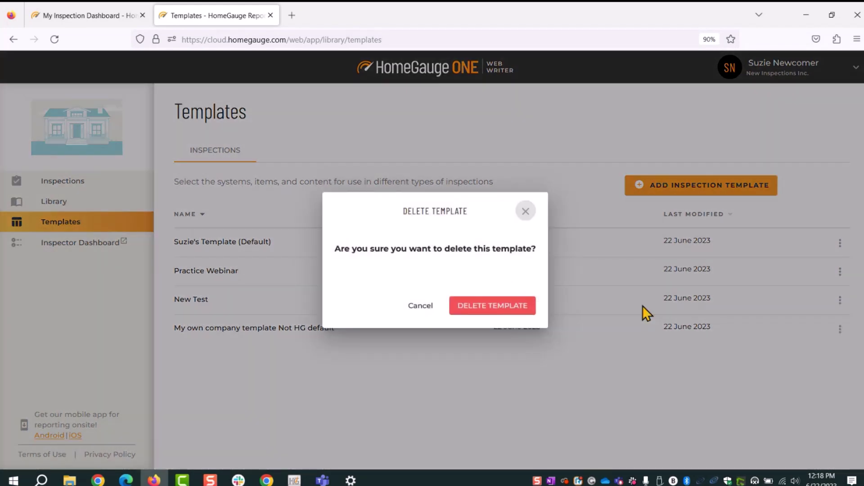
pyautogui.click(500, 307)
# Step: Delete the Practice Webinar template
pyautogui.click(839, 271)
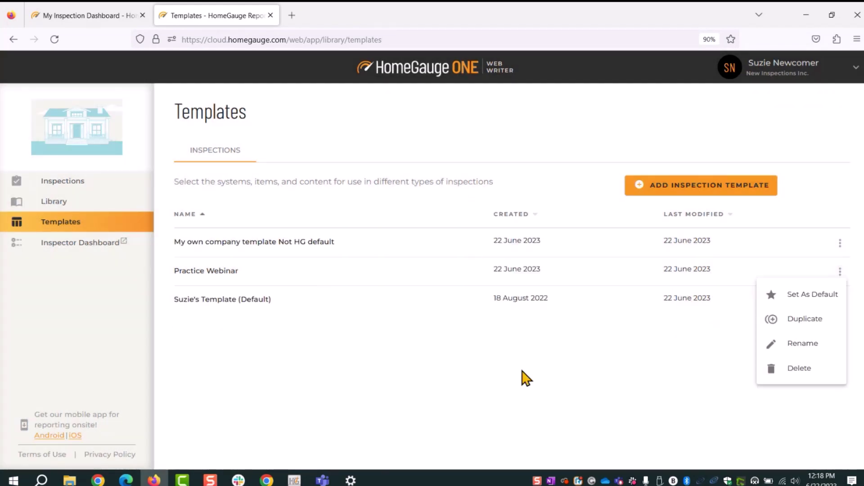
pyautogui.click(798, 367)
pyautogui.click(495, 307)
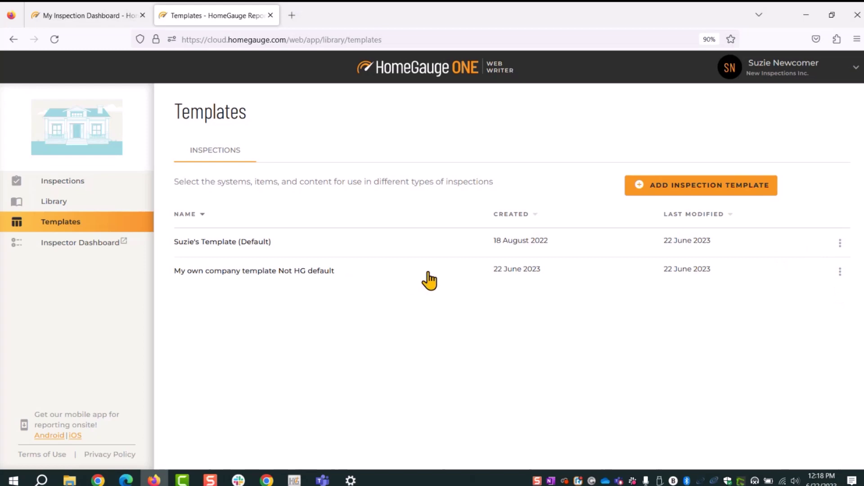
# Step: Set the renamed template created on 18 August 2022 as default, and look at the creation options for a new template
pyautogui.click(840, 243)
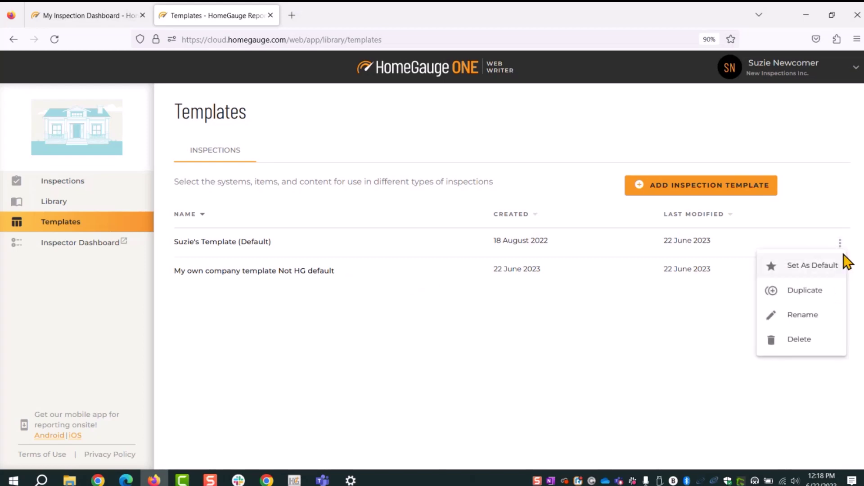
pyautogui.click(799, 269)
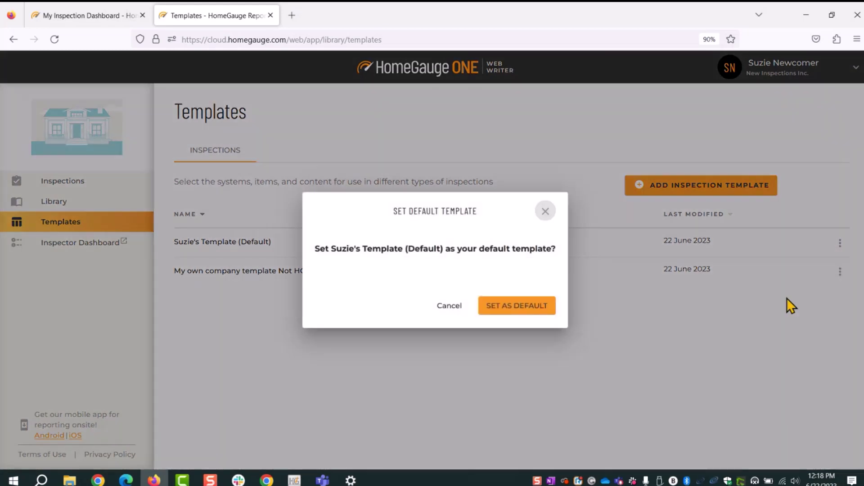
pyautogui.click(503, 310)
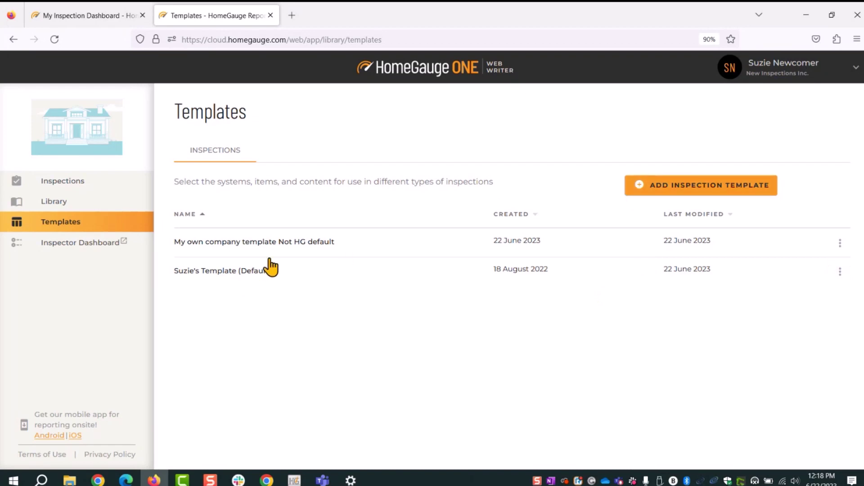
pyautogui.click(638, 185)
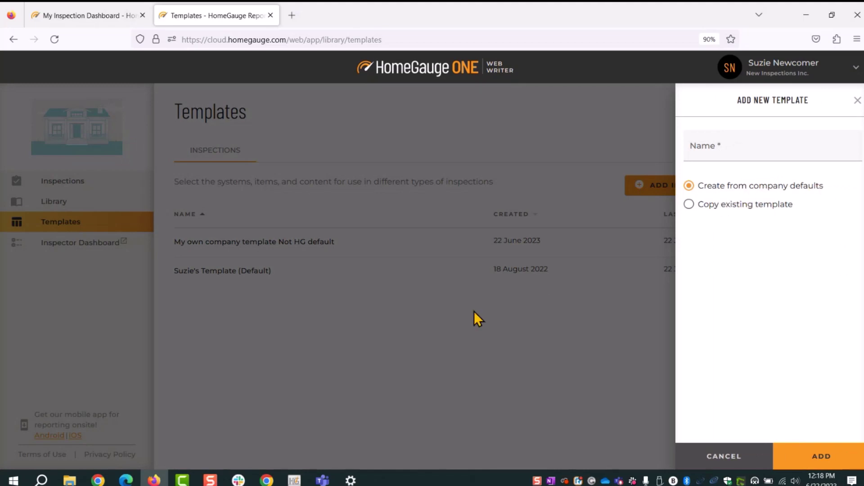
pyautogui.click(271, 343)
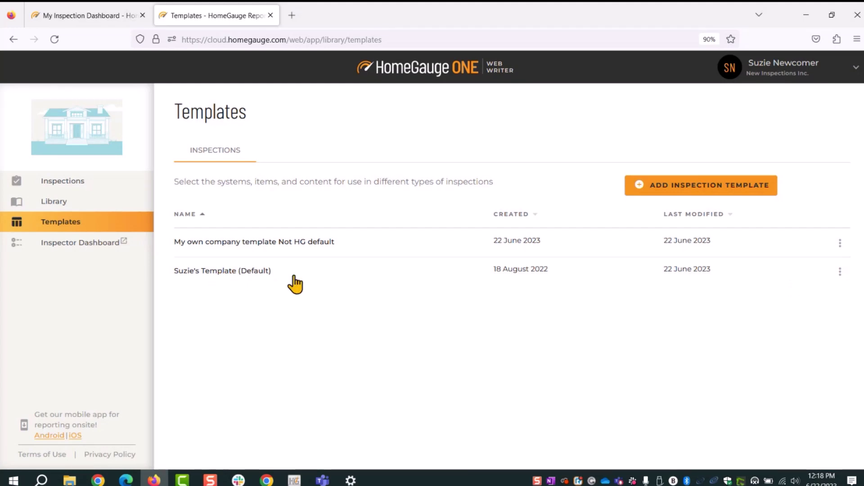
# Step: Set "My own company template Not HG default" as the default template and check the new-template options without adding one
pyautogui.click(840, 245)
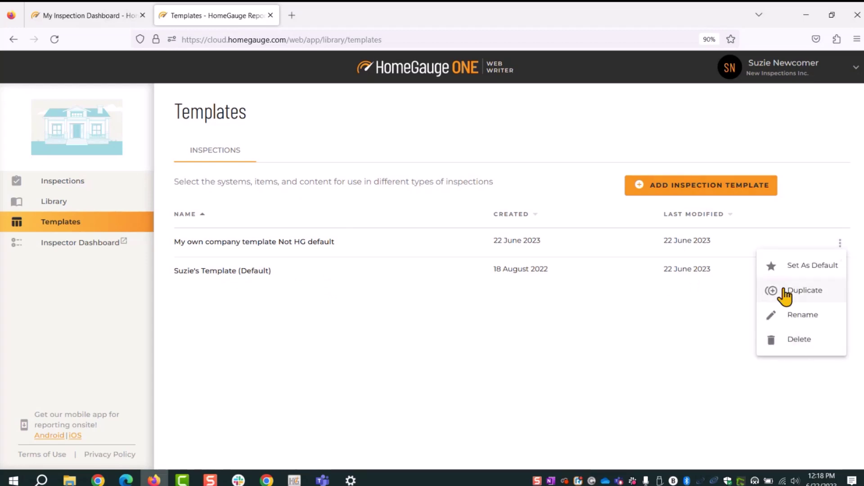
pyautogui.click(789, 268)
pyautogui.click(513, 315)
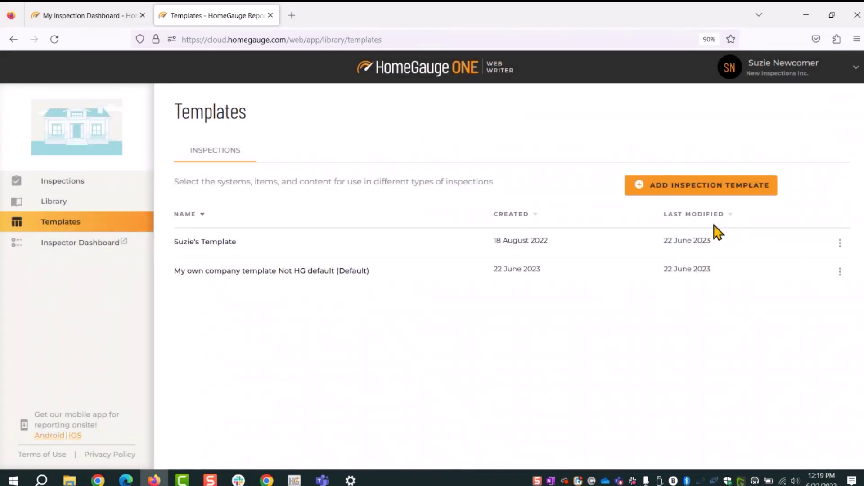
pyautogui.click(665, 192)
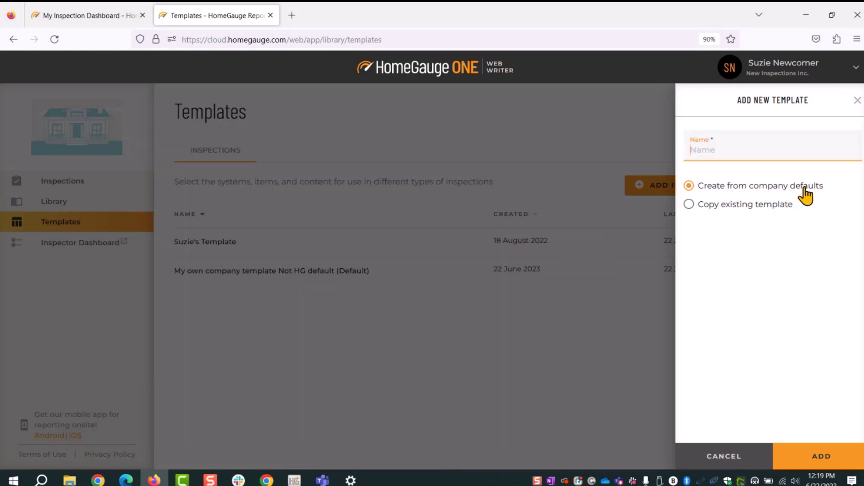
pyautogui.click(858, 101)
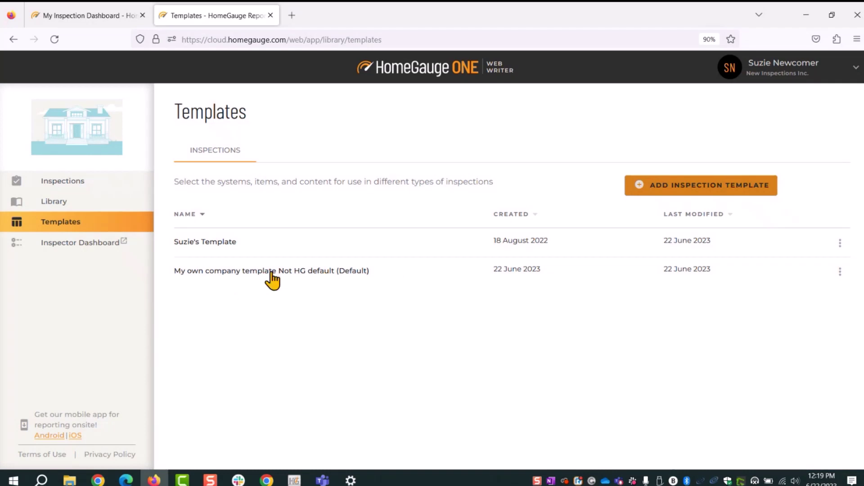
# Step: Open "My own company template Not HG default" to view its property overview, and return to the template list
pyautogui.click(363, 282)
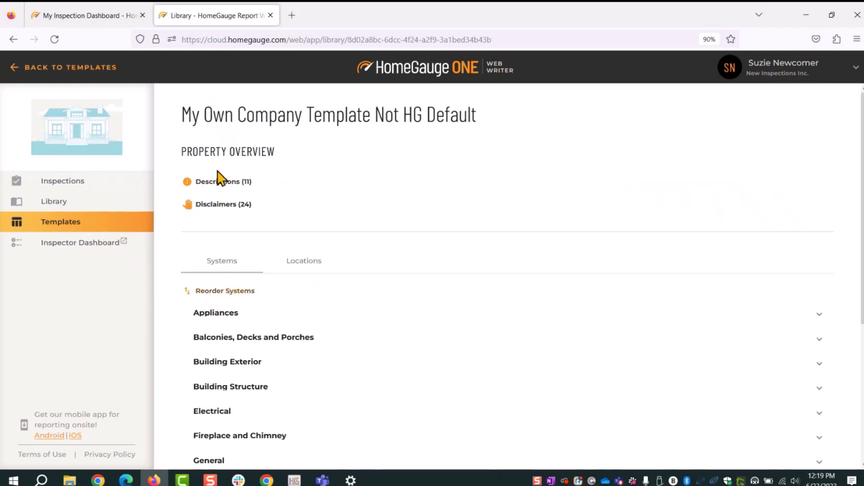
pyautogui.click(18, 67)
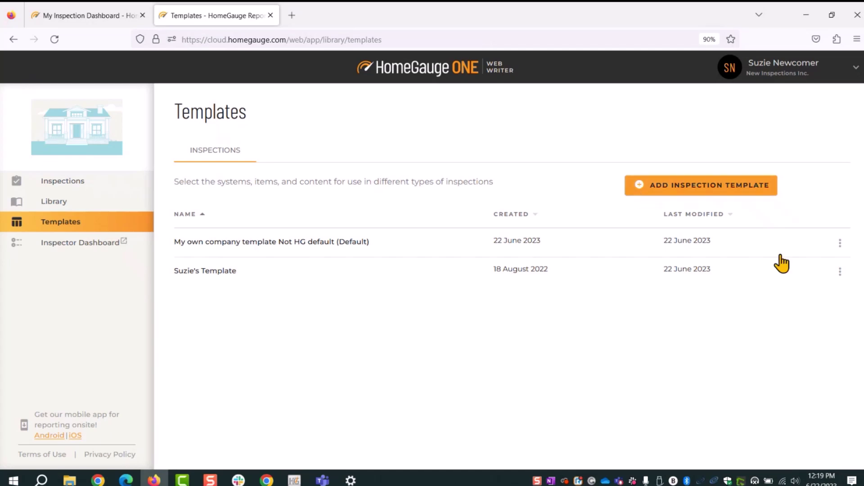
# Step: Create an inspection template named "New" from company defaults and view its property overview
pyautogui.click(652, 193)
pyautogui.click(730, 151)
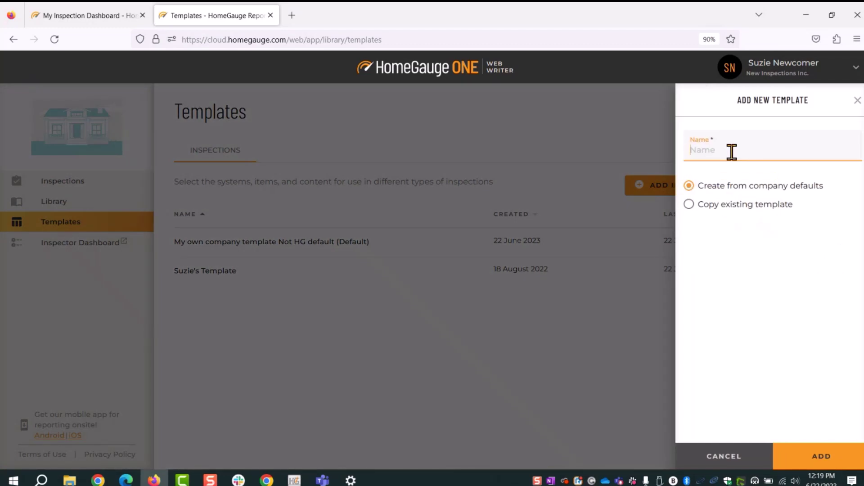
pyautogui.write('New')
pyautogui.click(810, 463)
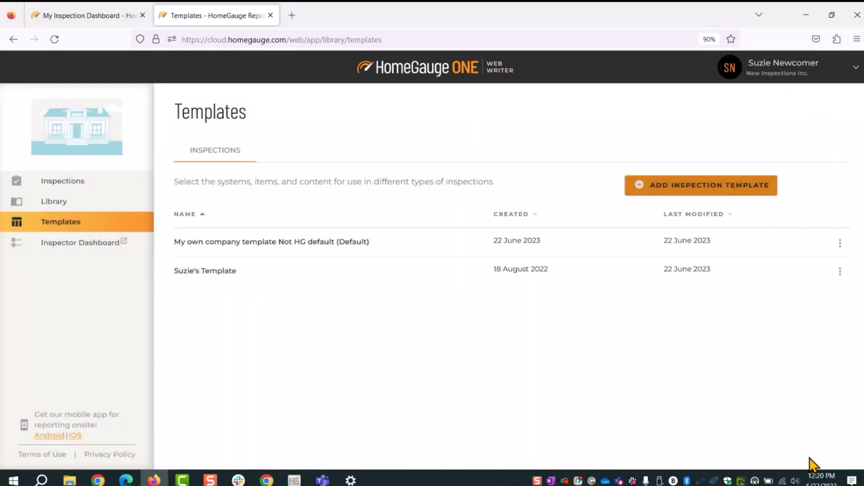
pyautogui.click(183, 273)
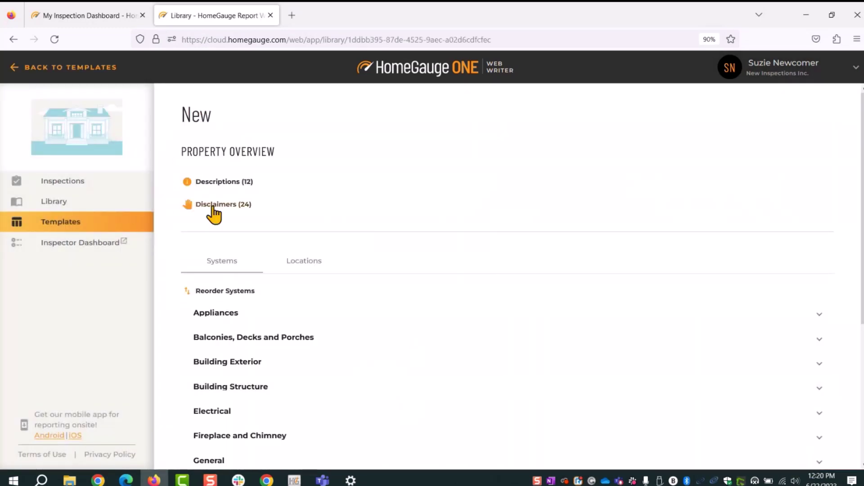
pyautogui.click(19, 65)
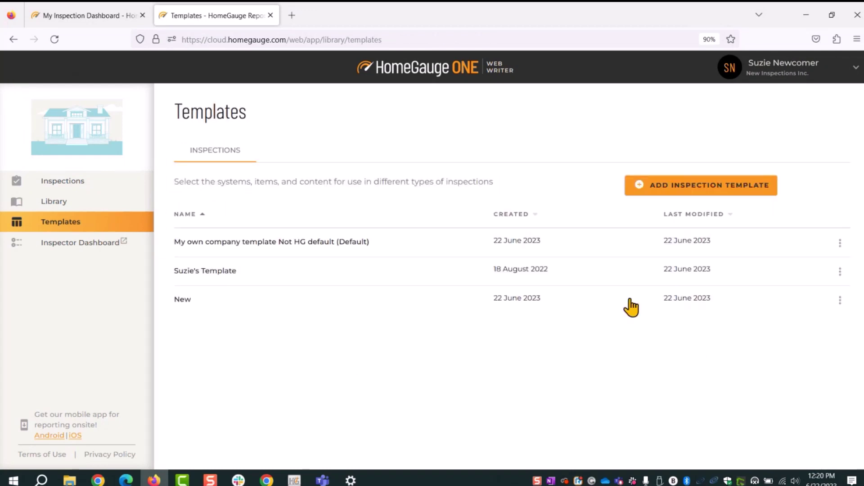
# Step: Create a template named "New #2" by copying "My own company template Not HG default", and view its property overview
pyautogui.click(640, 191)
pyautogui.click(649, 184)
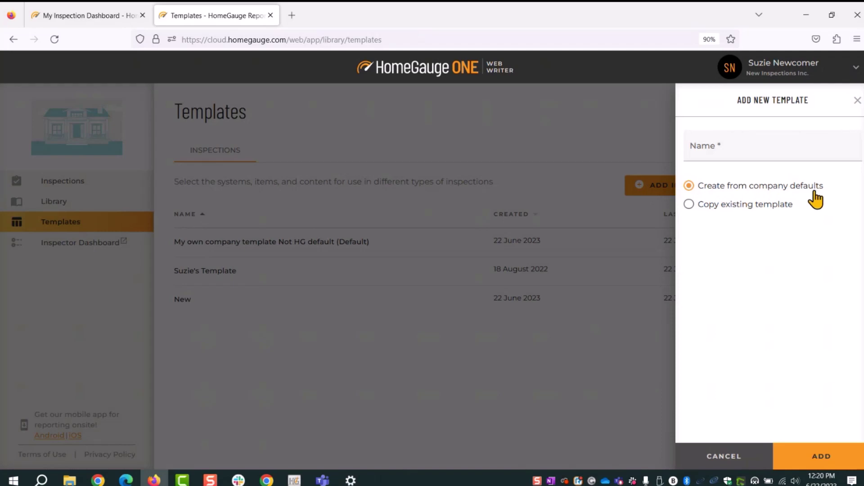
pyautogui.click(691, 205)
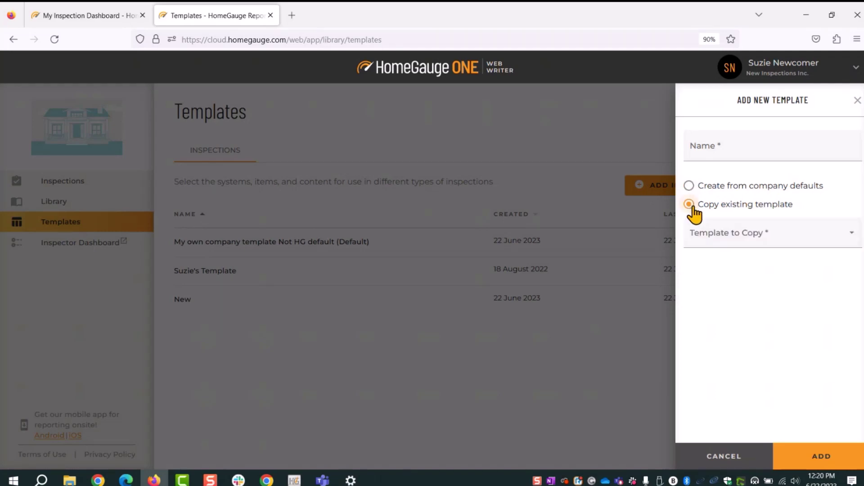
pyautogui.click(734, 243)
pyautogui.click(735, 238)
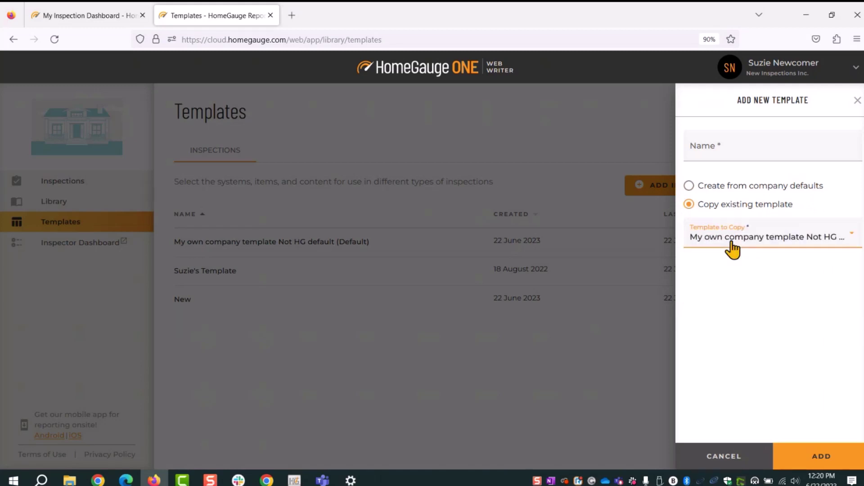
pyautogui.click(713, 147)
pyautogui.write('New')
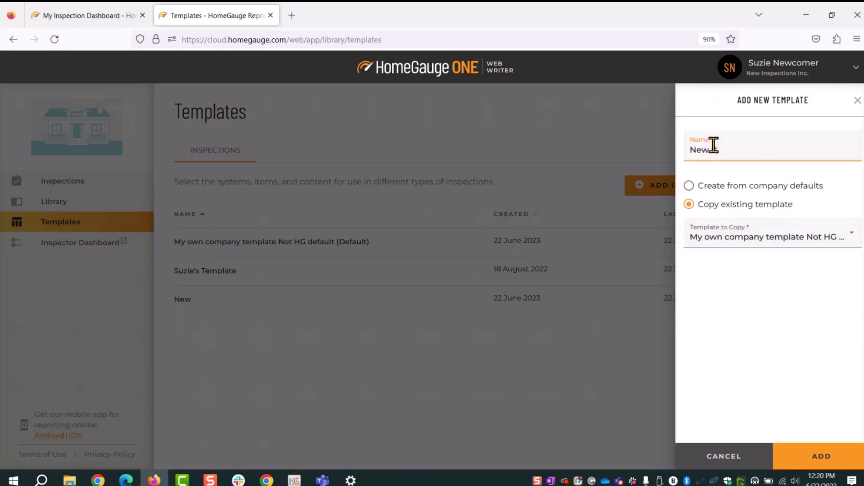
pyautogui.write(' #2')
pyautogui.click(820, 455)
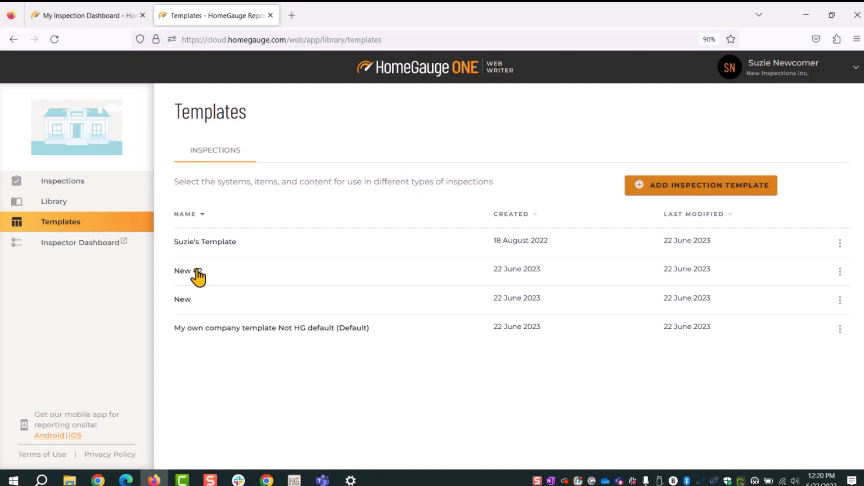
pyautogui.click(198, 297)
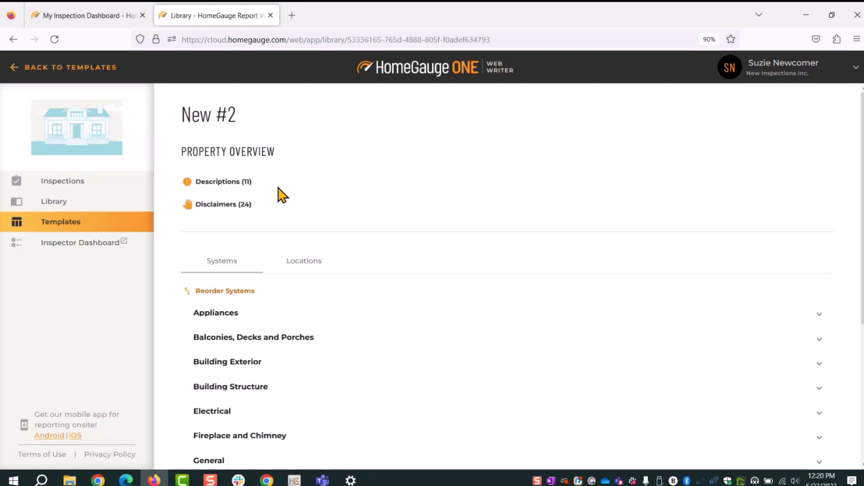
pyautogui.click(20, 67)
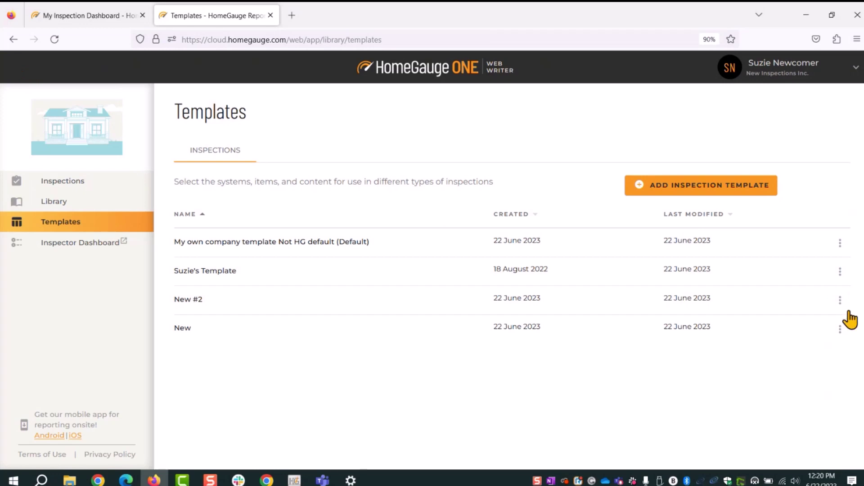
# Step: Look at which existing templates can be copied for a new template, without adding one
pyautogui.click(655, 193)
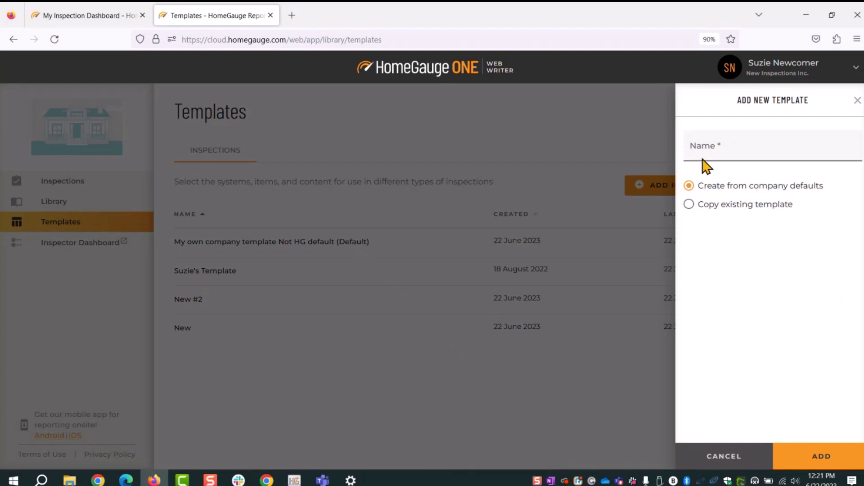
pyautogui.click(689, 206)
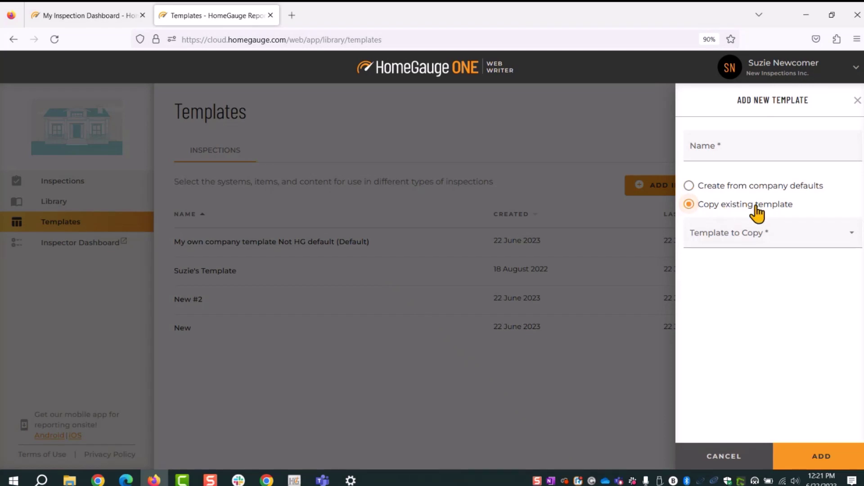
pyautogui.click(733, 239)
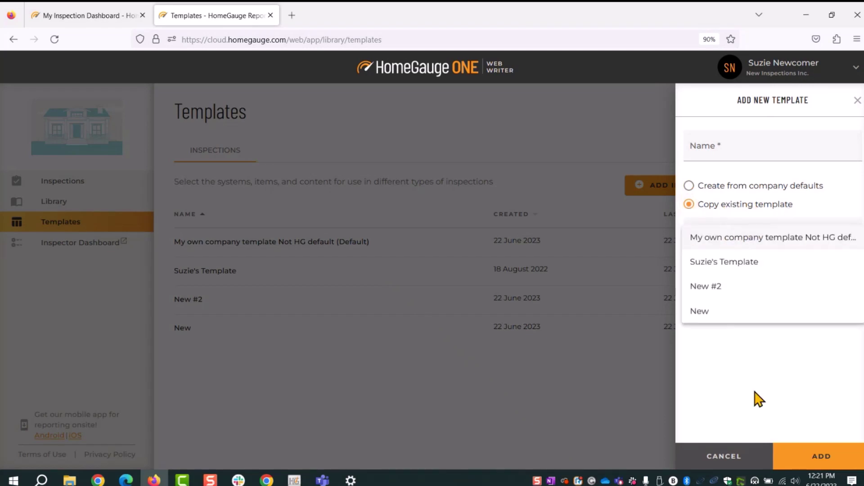
pyautogui.click(760, 401)
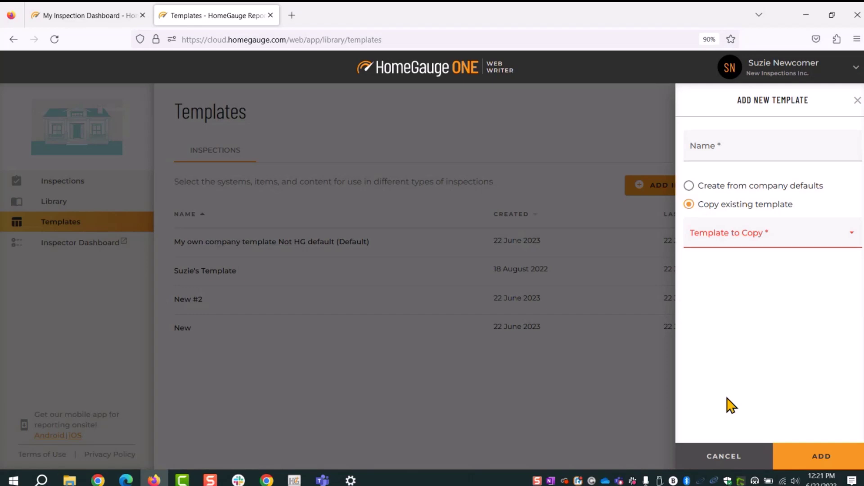
pyautogui.click(737, 462)
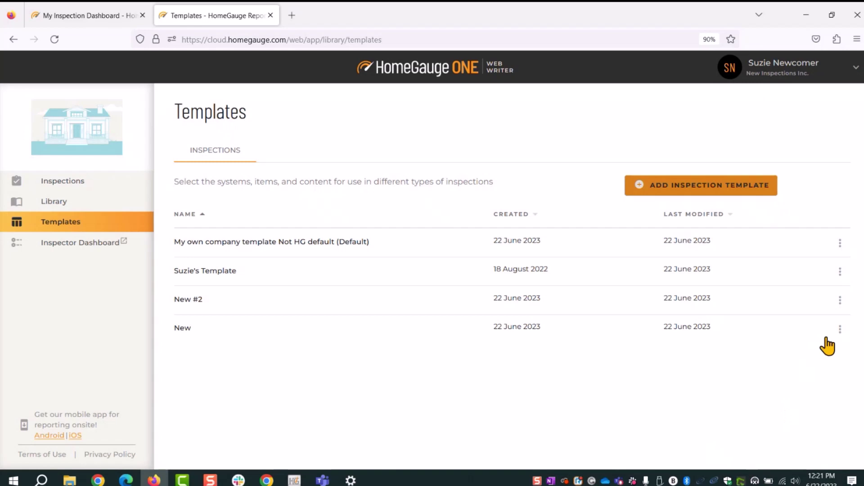
# Step: Delete the template named "New"
pyautogui.click(840, 330)
pyautogui.click(793, 425)
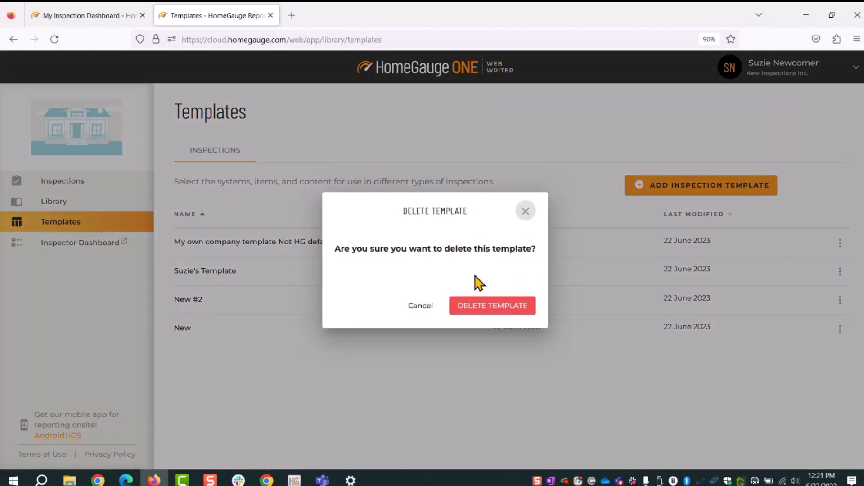
pyautogui.click(493, 306)
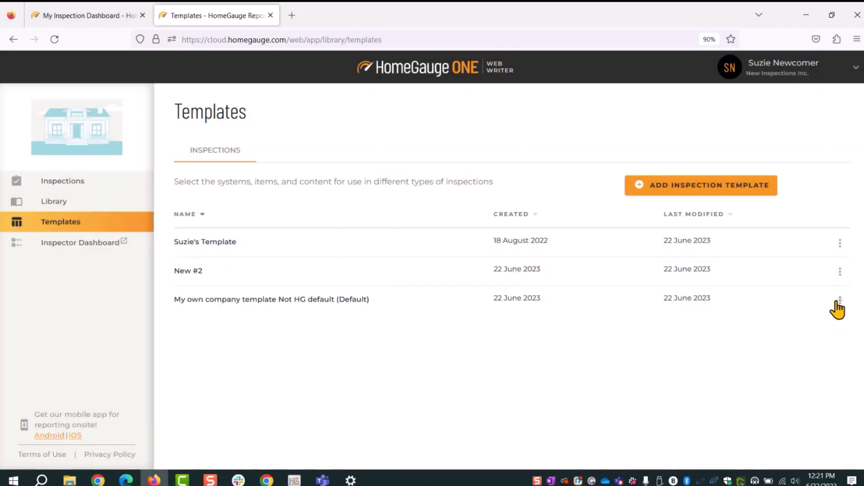
# Step: Try to delete the default template "My own company template Not HG default"
pyautogui.click(840, 300)
pyautogui.click(791, 396)
pyautogui.click(513, 305)
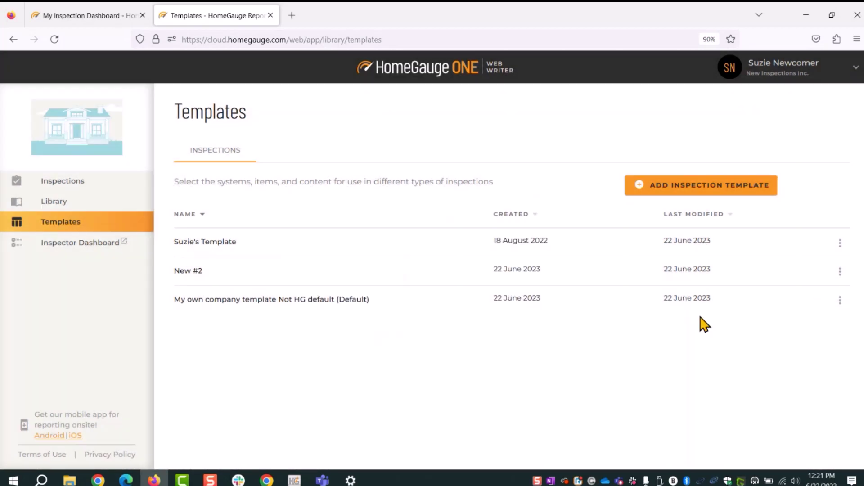
pyautogui.click(839, 300)
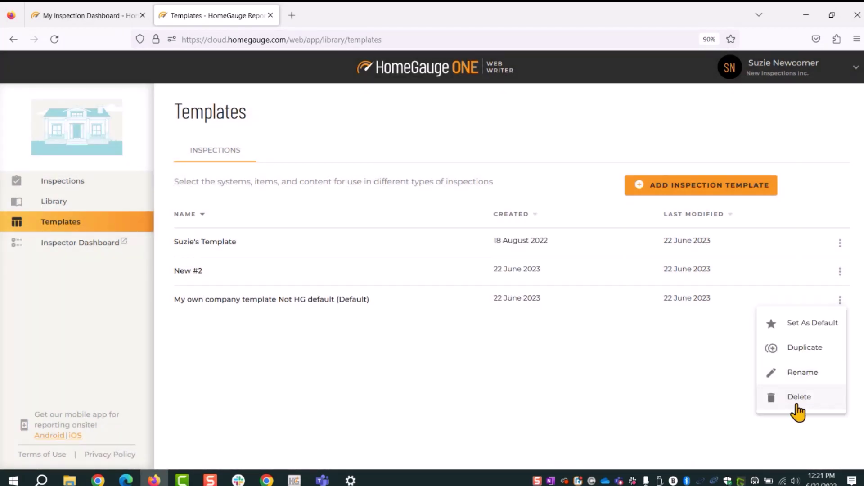
pyautogui.click(796, 405)
pyautogui.click(533, 306)
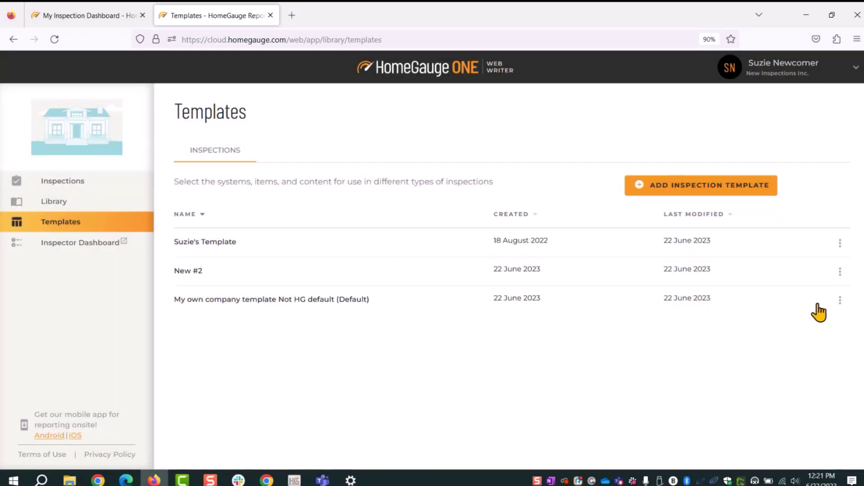
# Step: Delete the "New #2" template
pyautogui.click(840, 271)
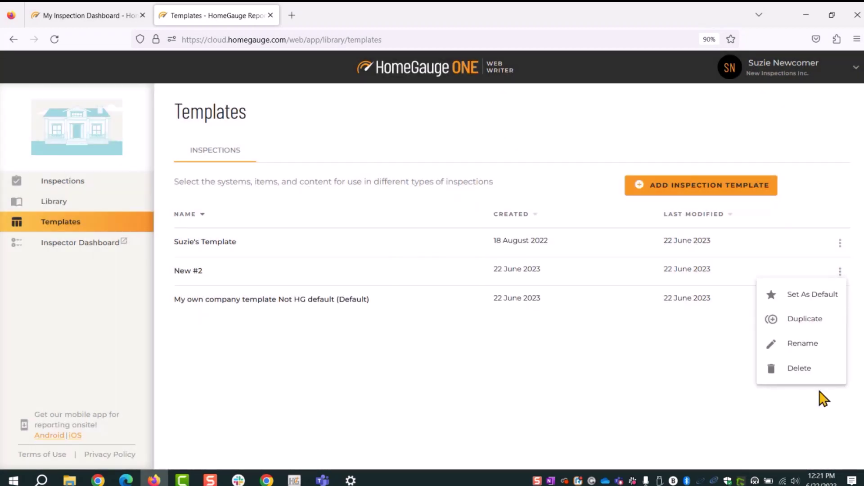
pyautogui.click(799, 368)
pyautogui.click(480, 306)
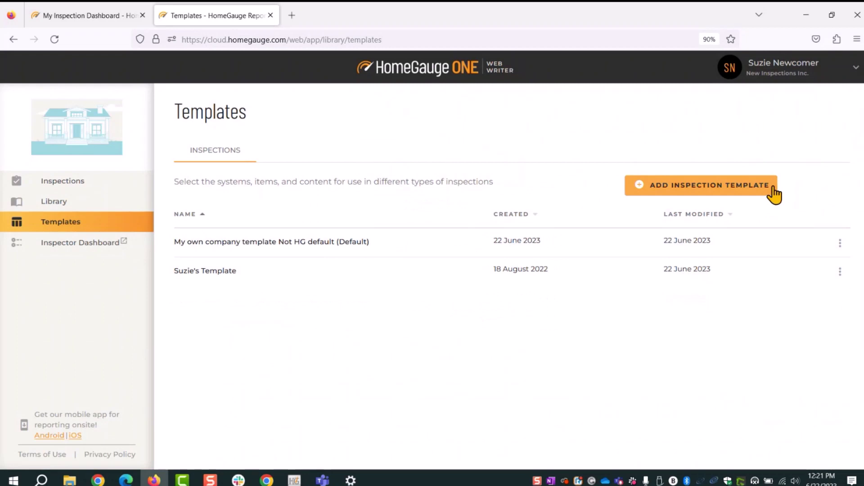
# Step: Delete the template created on 18 August 2022 and look at the actions offered for the default template
pyautogui.click(839, 274)
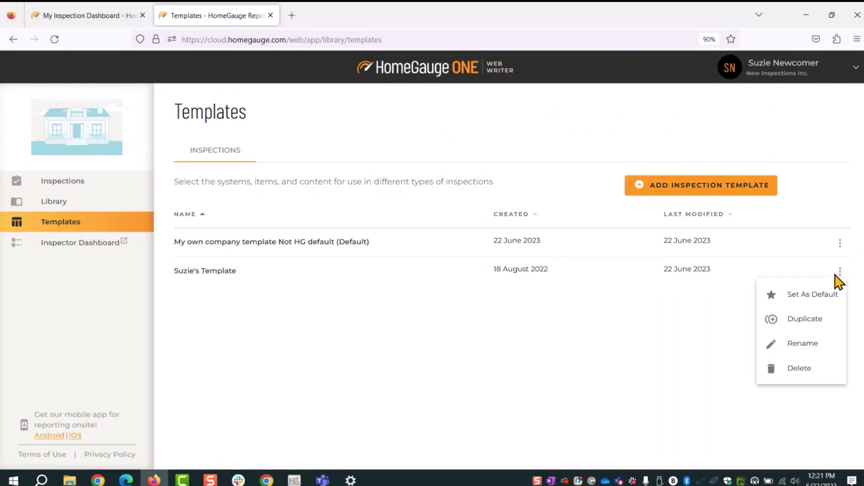
pyautogui.click(800, 369)
pyautogui.click(482, 308)
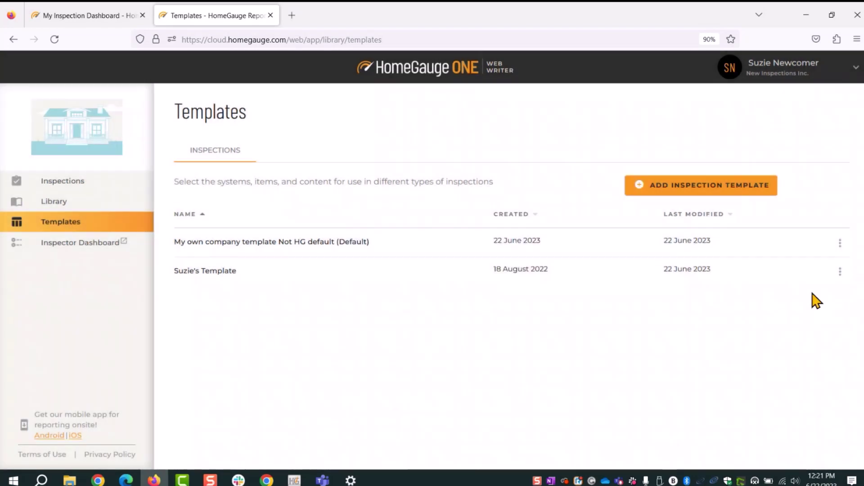
pyautogui.click(841, 245)
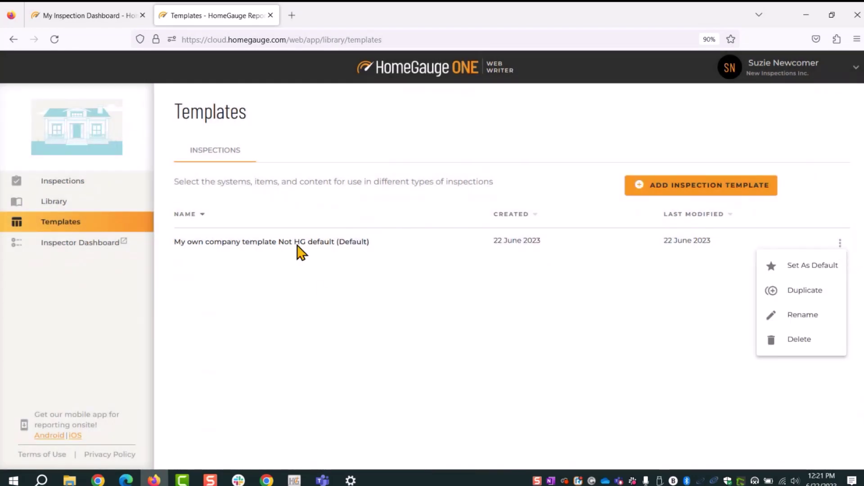
pyautogui.click(474, 379)
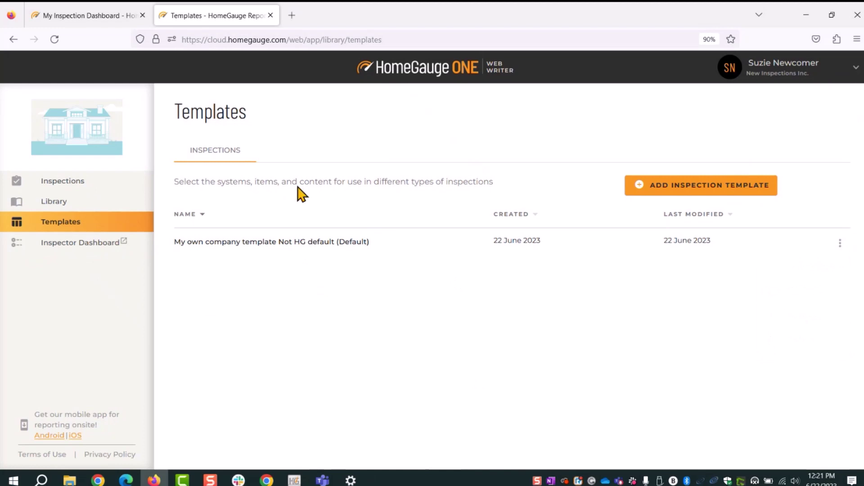
# Step: Create a template named "Webinar" by copying the existing "My own company template Not HG default"
pyautogui.click(643, 191)
pyautogui.click(710, 152)
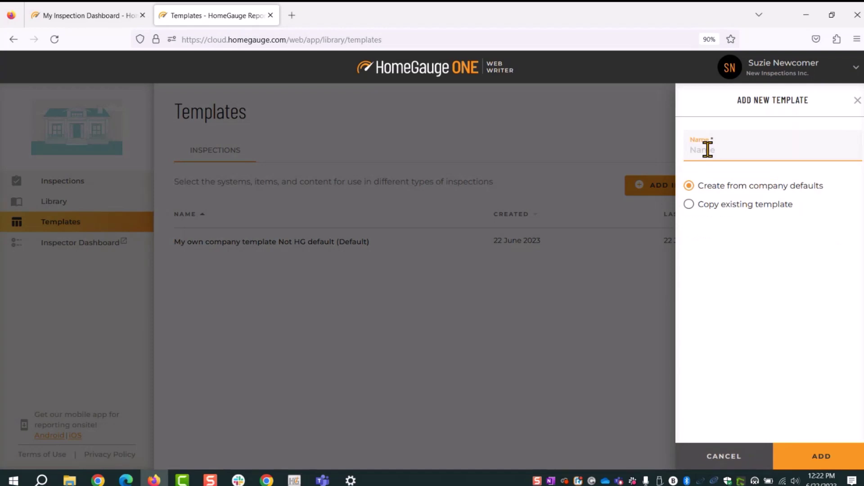
pyautogui.write('Webinar')
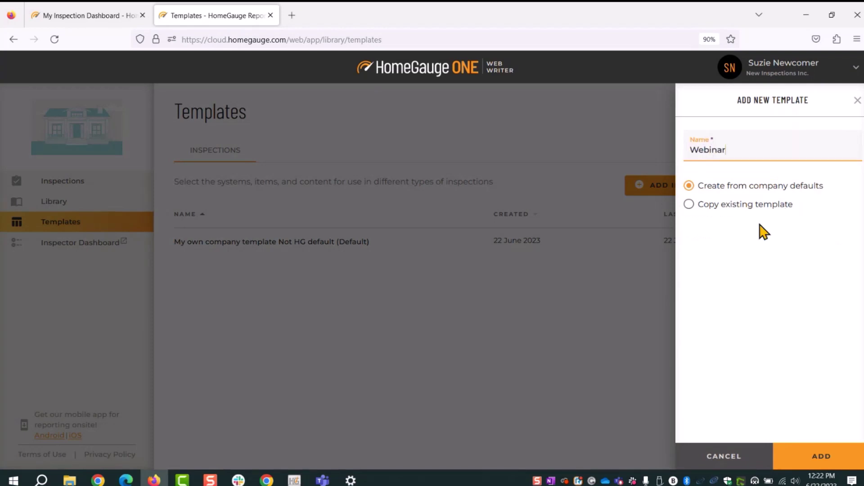
pyautogui.click(690, 208)
pyautogui.click(748, 238)
pyautogui.click(747, 240)
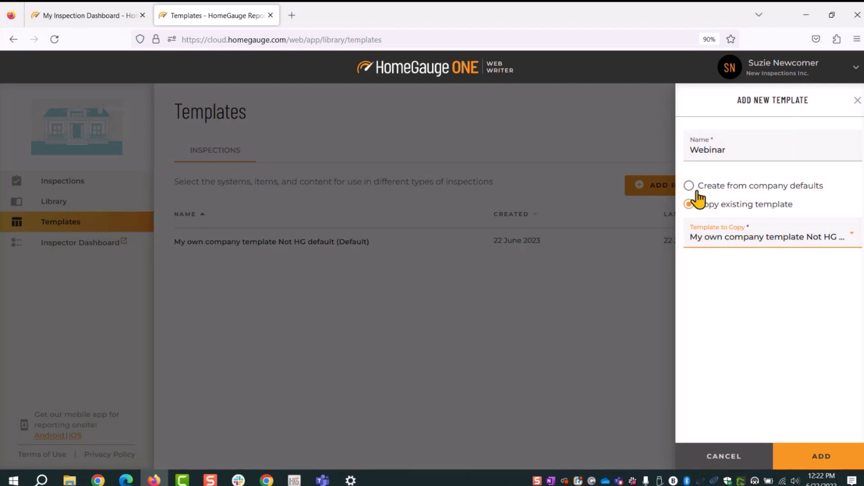
pyautogui.click(820, 463)
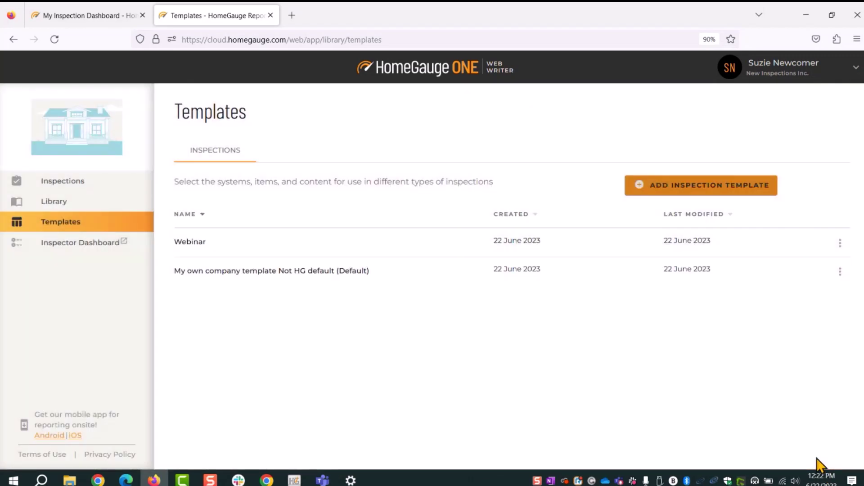
# Step: Open the Webinar template and move Landscaping and Hardscaping to first place in its system order
pyautogui.click(191, 245)
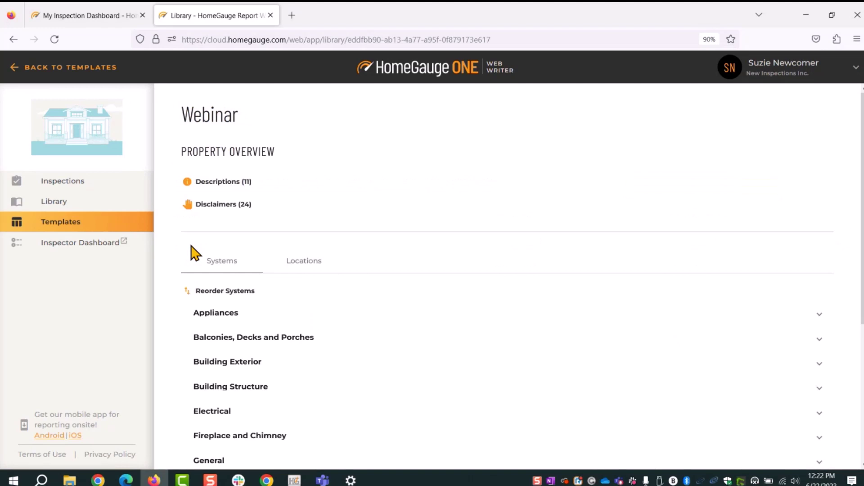
pyautogui.scroll(-4, 270, 276)
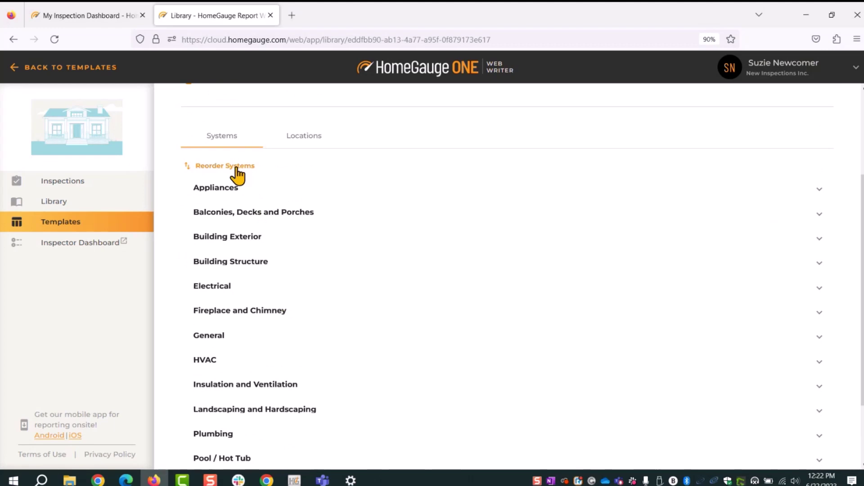
pyautogui.click(187, 174)
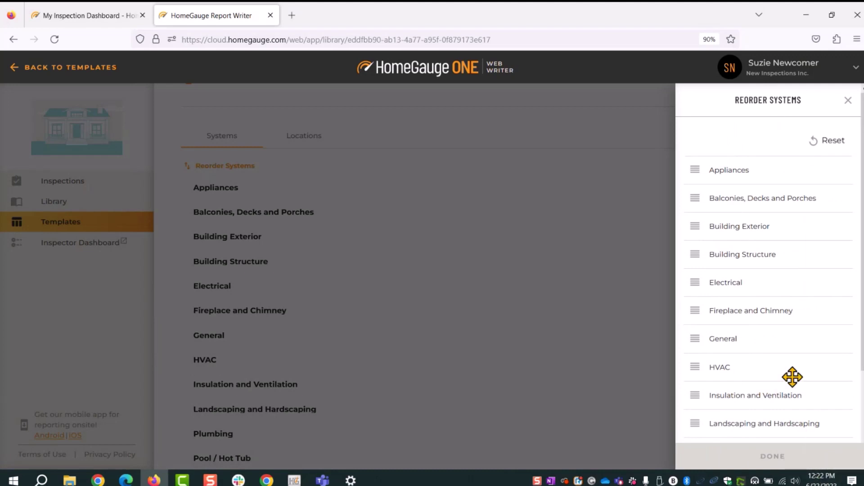
pyautogui.scroll(-3, 772, 288)
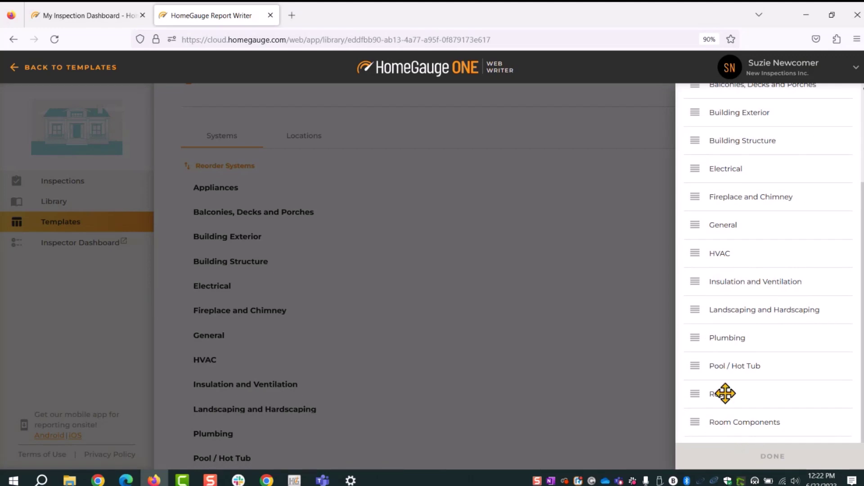
pyautogui.scroll(3, 742, 398)
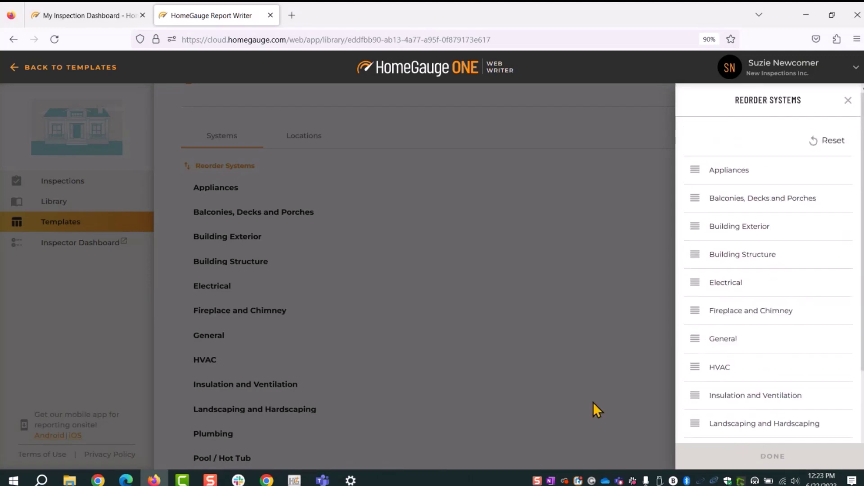
pyautogui.moveTo(696, 423); pyautogui.dragTo(696, 157)
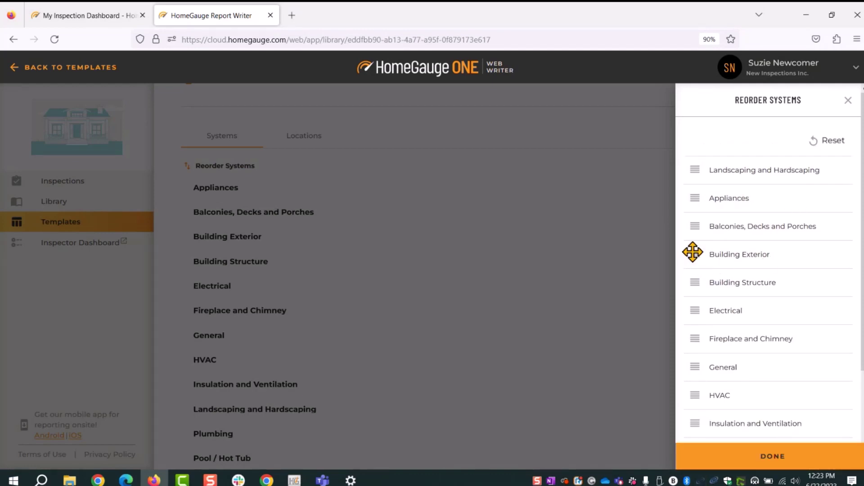
# Step: Move Roof directly after Appliances and Building Exterior ahead of Balconies, Decks and Porches in the system order
pyautogui.scroll(-3, 735, 360)
pyautogui.moveTo(699, 396); pyautogui.dragTo(697, 137)
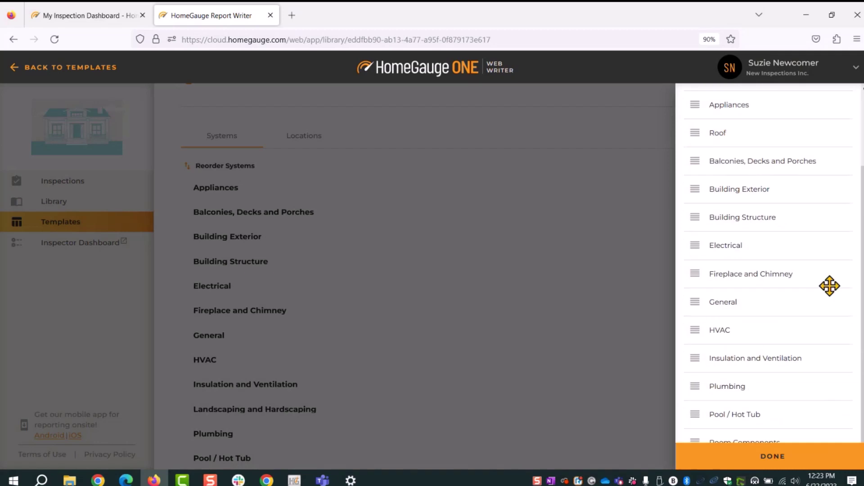
pyautogui.moveTo(696, 187); pyautogui.dragTo(702, 164)
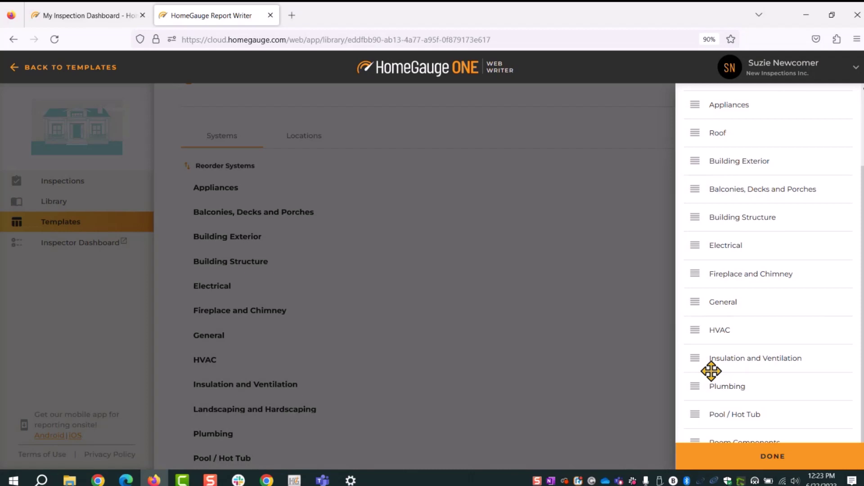
# Step: Place Room Components after Building Structure, Electrical after Fireplace and Chimney, and General last, and save the system order
pyautogui.scroll(-1, 713, 372)
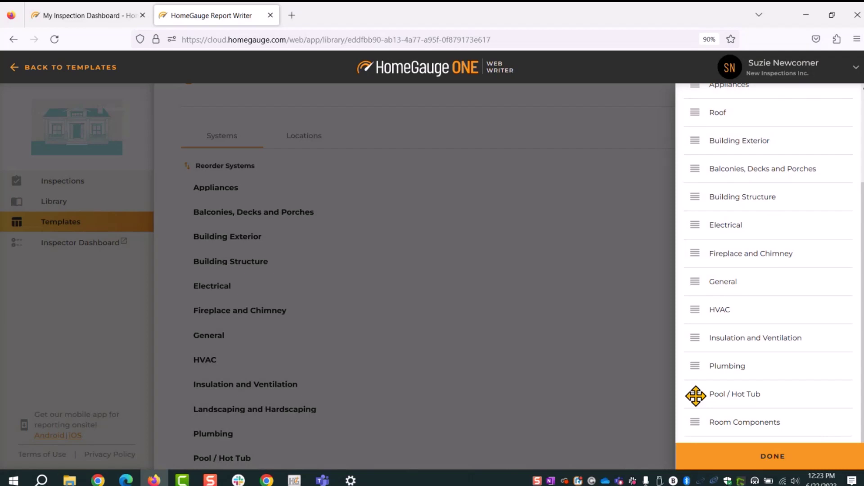
pyautogui.moveTo(697, 422)
pyautogui.mouseDown()
pyautogui.moveTo(712, 210)
pyautogui.moveTo(735, 271)
pyautogui.moveTo(752, 264)
pyautogui.moveTo(735, 268)
pyautogui.moveTo(697, 233)
pyautogui.moveTo(707, 433)
pyautogui.mouseUp()
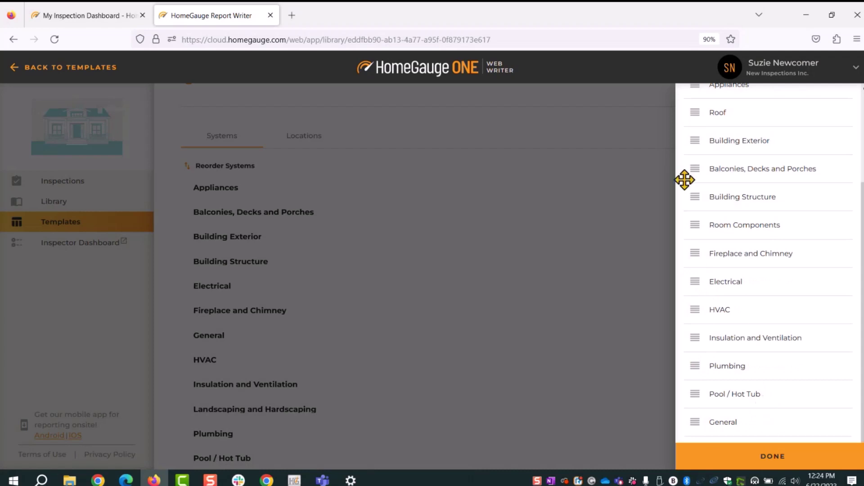
pyautogui.scroll(3, 777, 254)
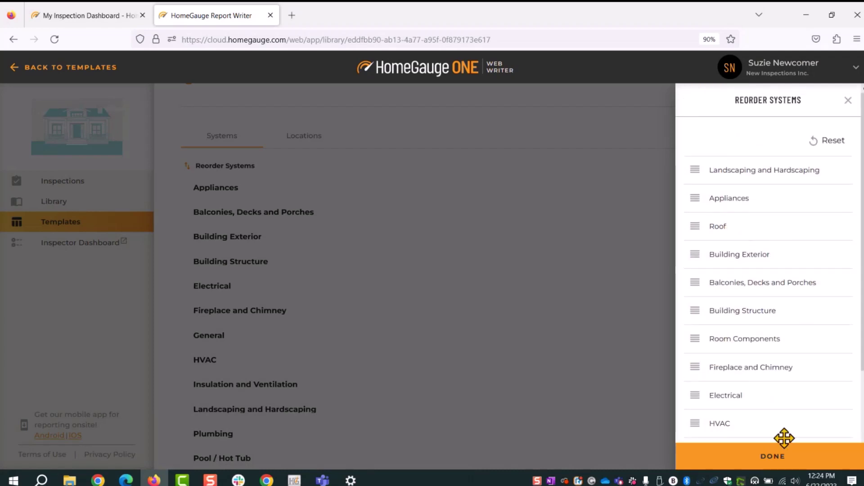
pyautogui.click(784, 460)
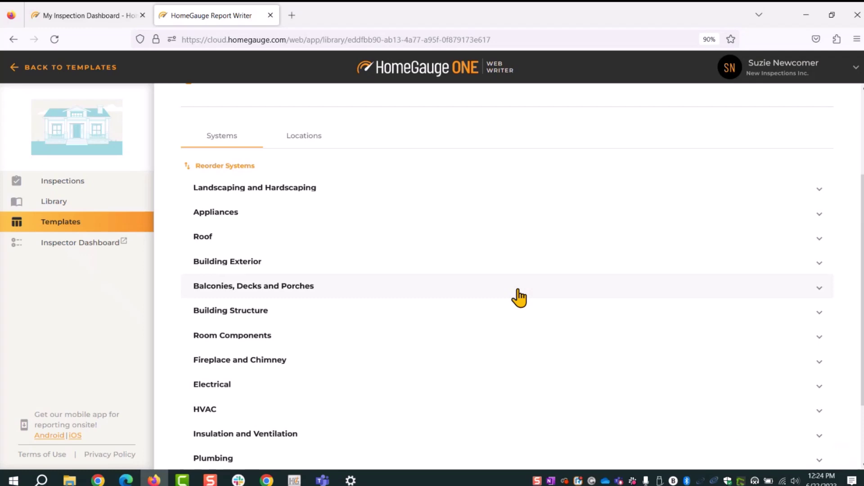
# Step: Expand the Landscaping and Hardscaping system and look through its items and the reordered systems below it
pyautogui.click(213, 182)
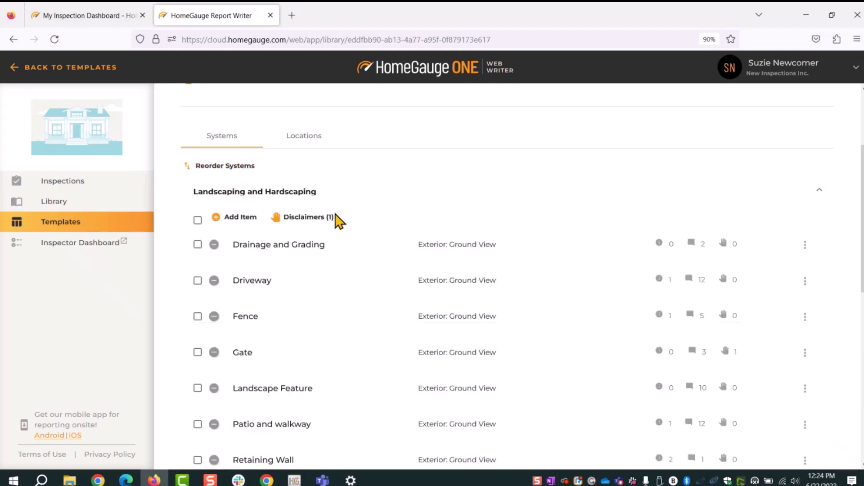
pyautogui.scroll(-3, 245, 254)
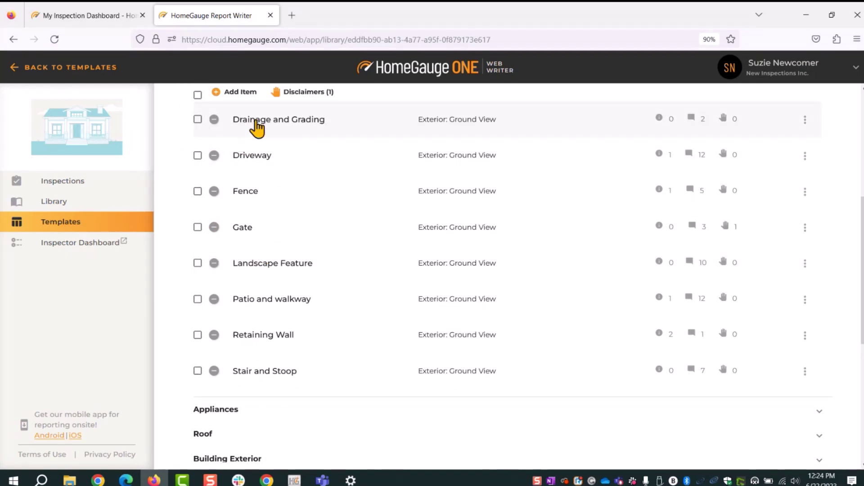
pyautogui.scroll(2, 303, 367)
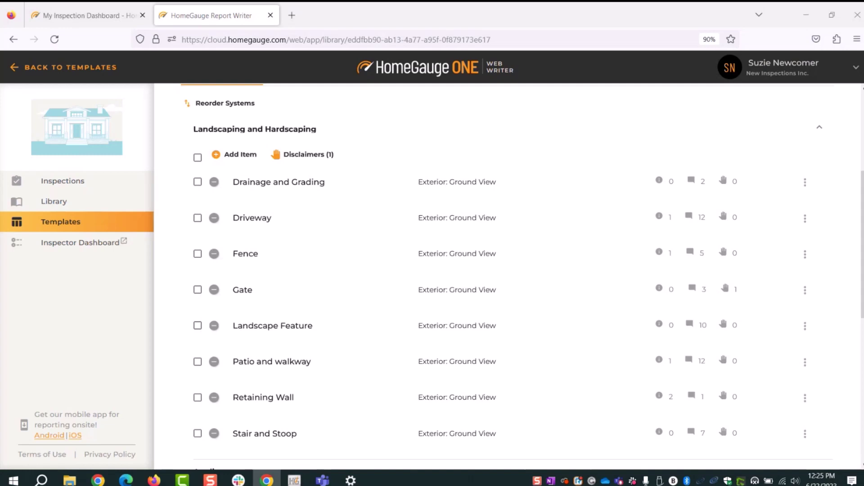
pyautogui.scroll(-5, 324, 279)
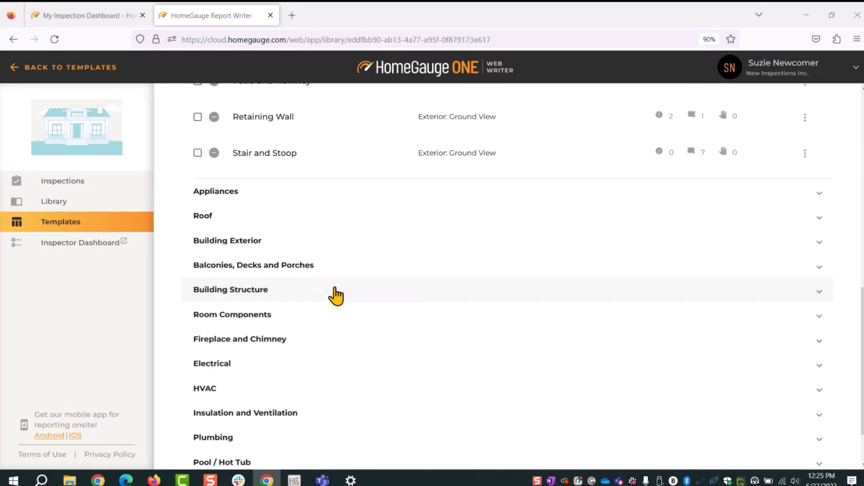
pyautogui.scroll(-1, 334, 286)
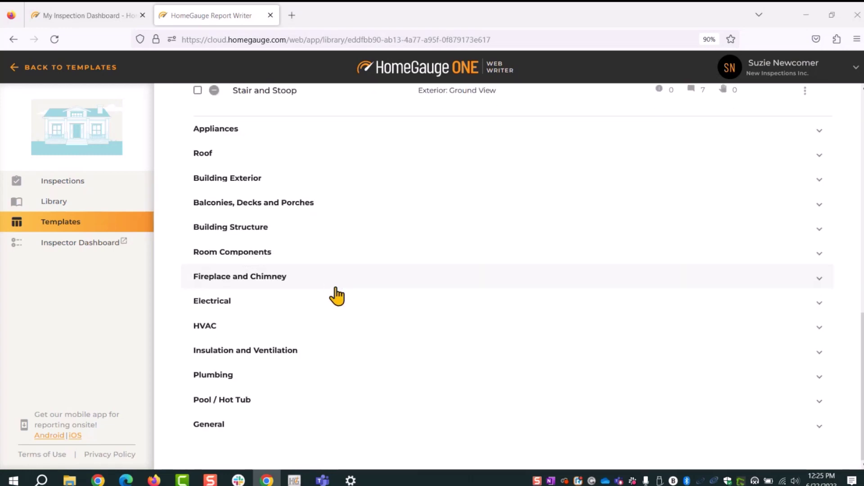
pyautogui.scroll(7, 335, 291)
pyautogui.scroll(-7, 225, 432)
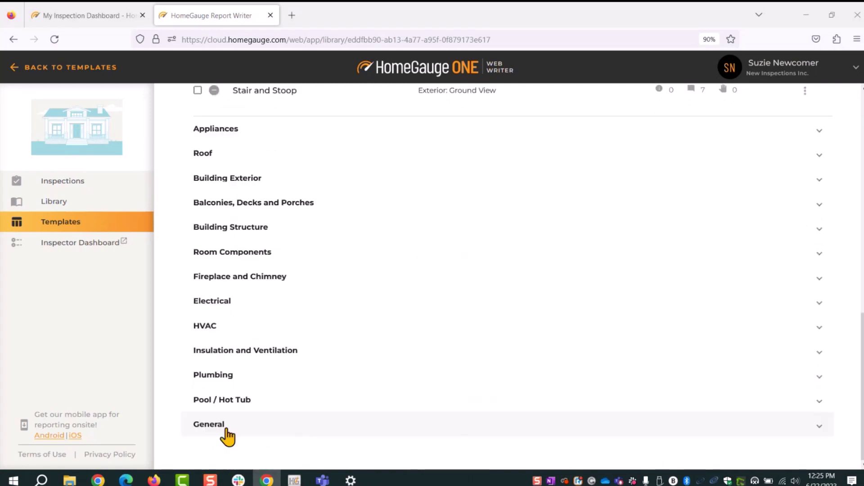
# Step: Expand the General system at the end of the template and check it for items and disclaimers
pyautogui.click(204, 425)
pyautogui.scroll(-1, 333, 409)
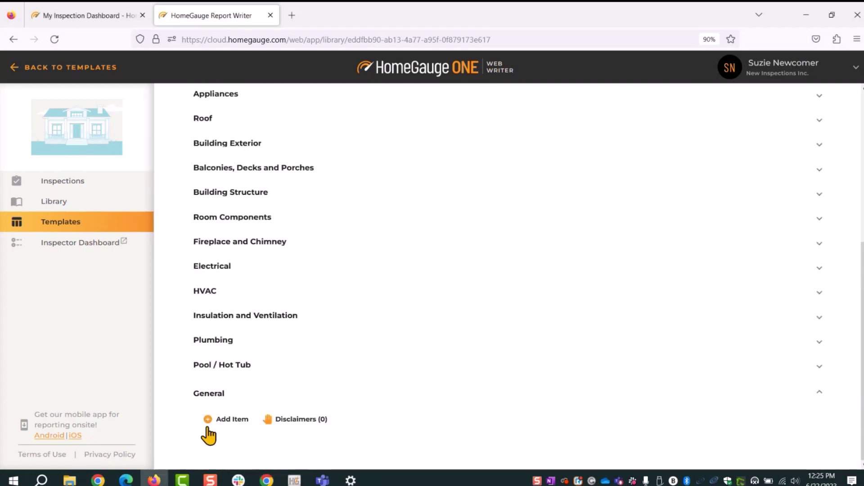
pyautogui.scroll(8, 266, 359)
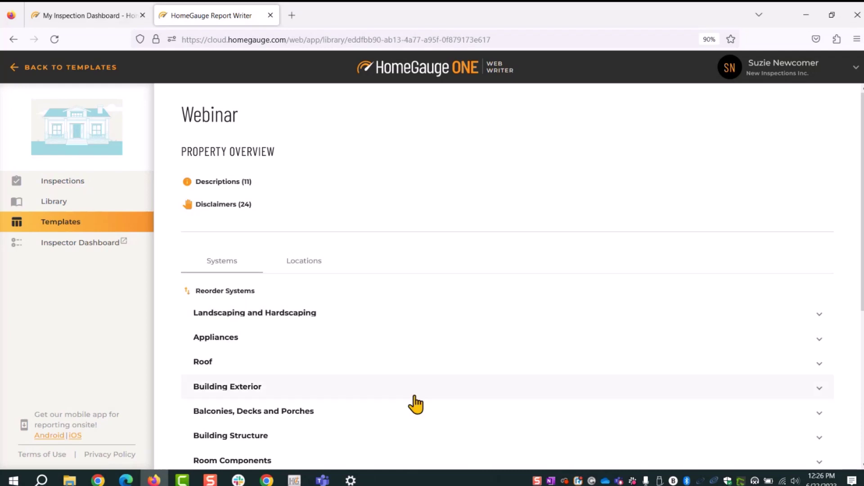
# Step: Expand the Building Exterior system and examine its items, their locations and comment counts
pyautogui.scroll(-4, 366, 382)
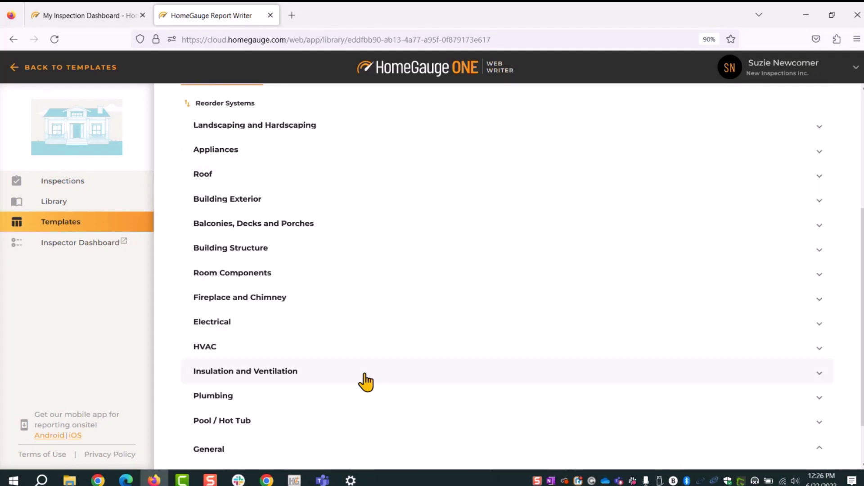
pyautogui.scroll(1, 365, 382)
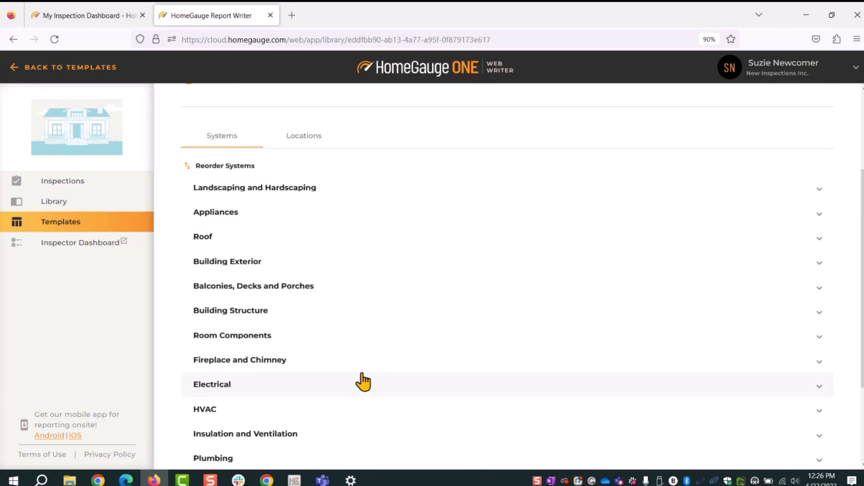
pyautogui.click(217, 262)
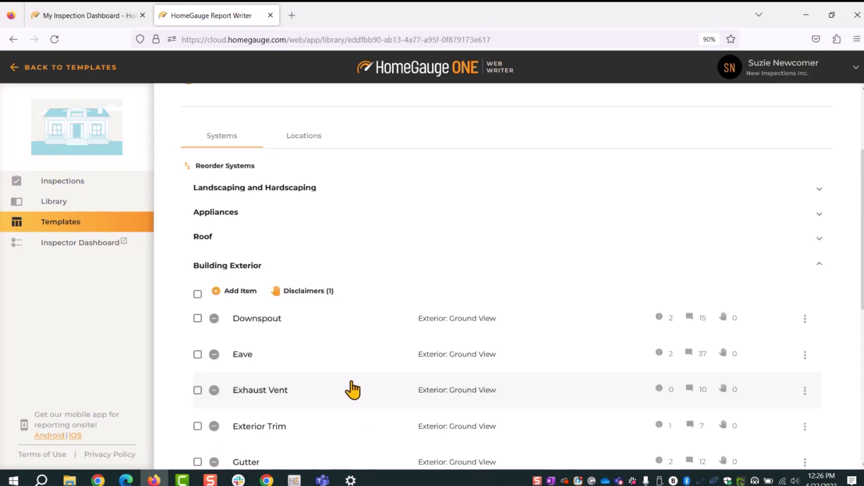
pyautogui.scroll(-2, 353, 390)
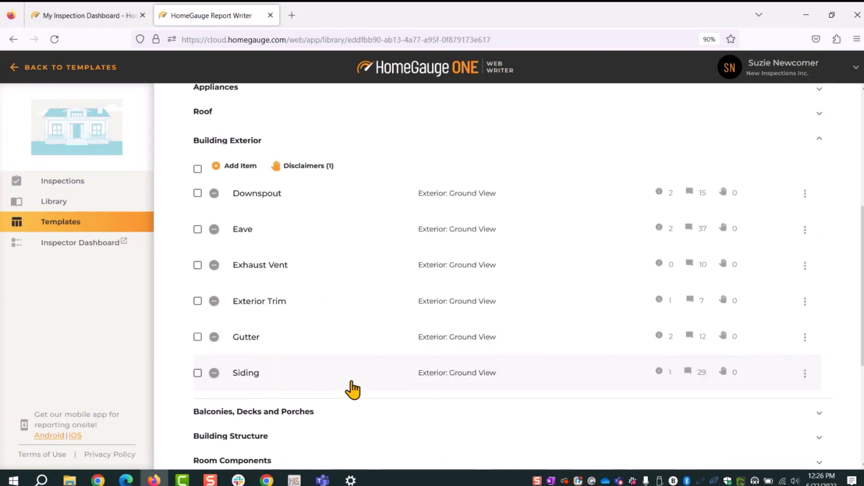
pyautogui.scroll(1, 353, 390)
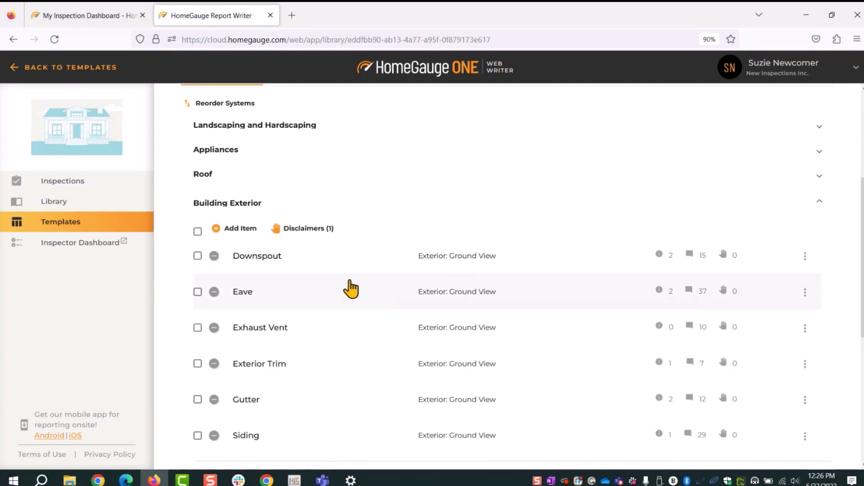
pyautogui.scroll(-5, 464, 328)
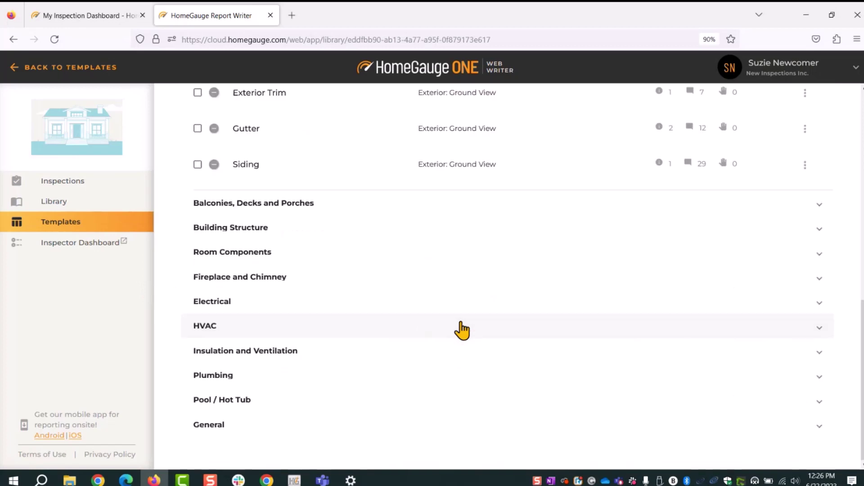
# Step: Check the General system's contents again and collapse it
pyautogui.click(214, 436)
pyautogui.scroll(-1, 338, 466)
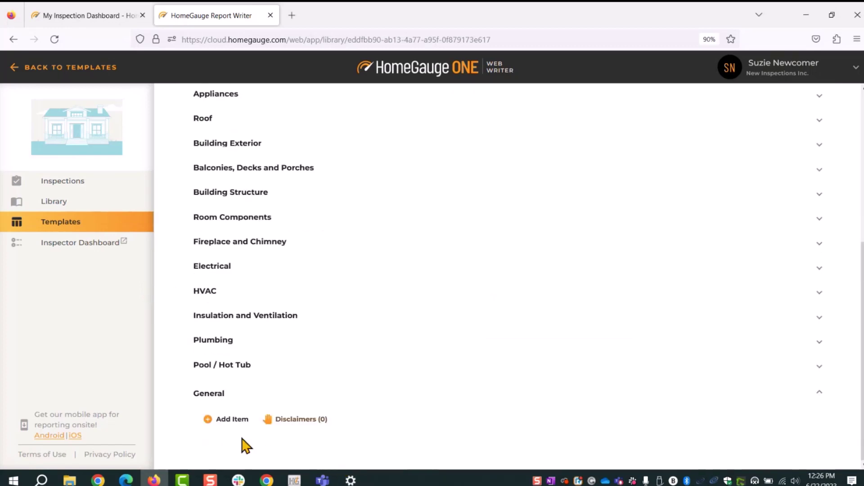
pyautogui.click(208, 398)
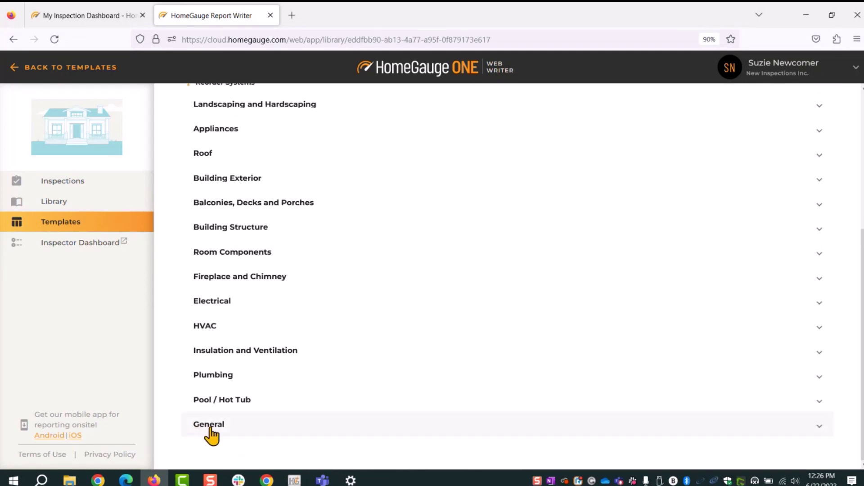
# Step: Examine the items and locations under Landscaping and Hardscaping again, and collapse the system
pyautogui.scroll(5, 256, 423)
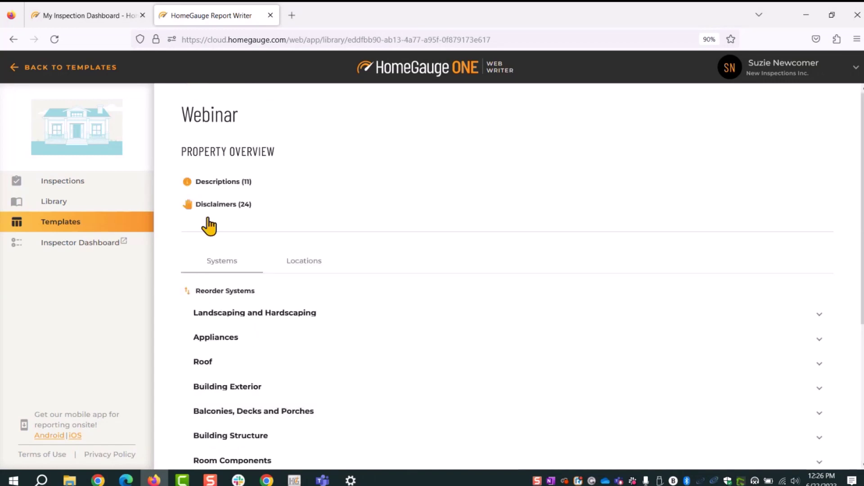
pyautogui.scroll(-1, 211, 297)
pyautogui.click(223, 256)
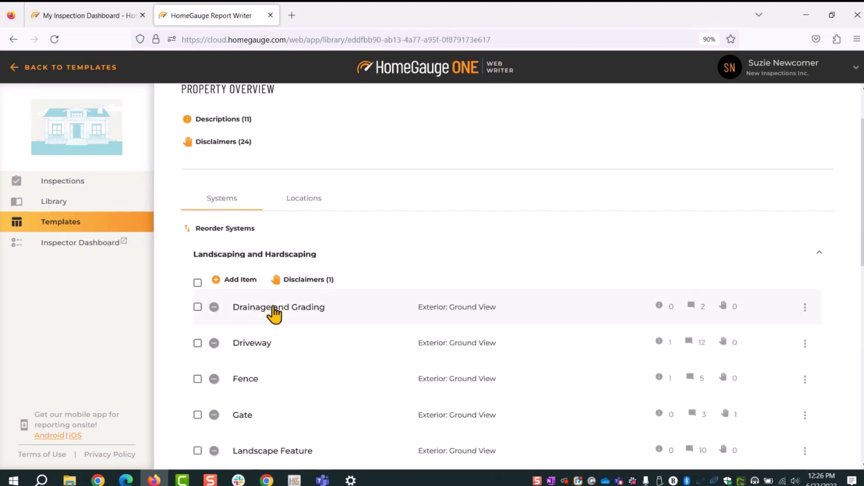
pyautogui.click(214, 255)
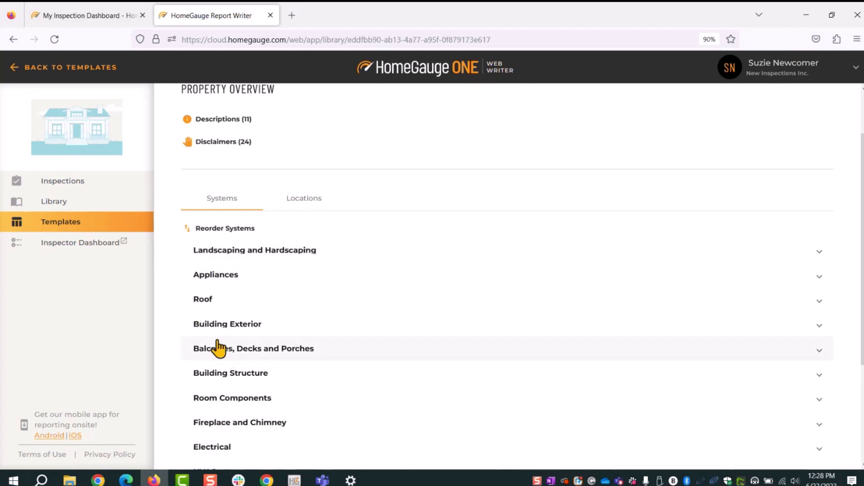
# Step: Review the items and locations listed under the Appliances system and under Room Components
pyautogui.scroll(-3, 219, 348)
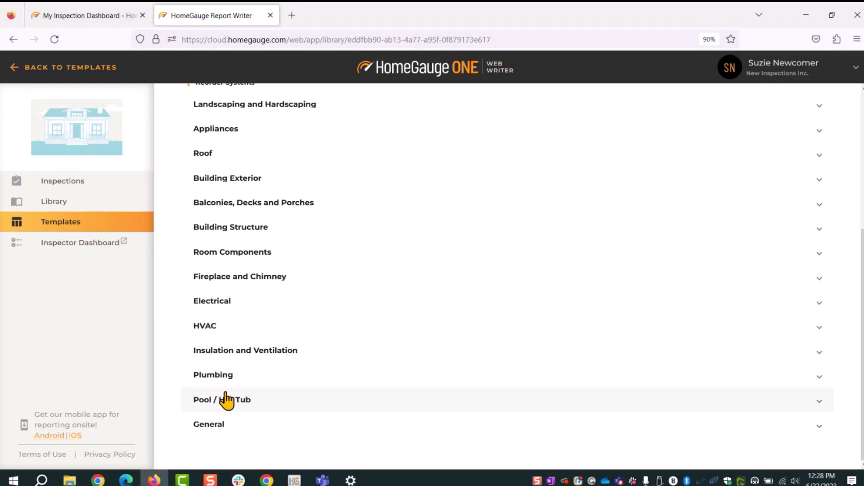
pyautogui.click(219, 135)
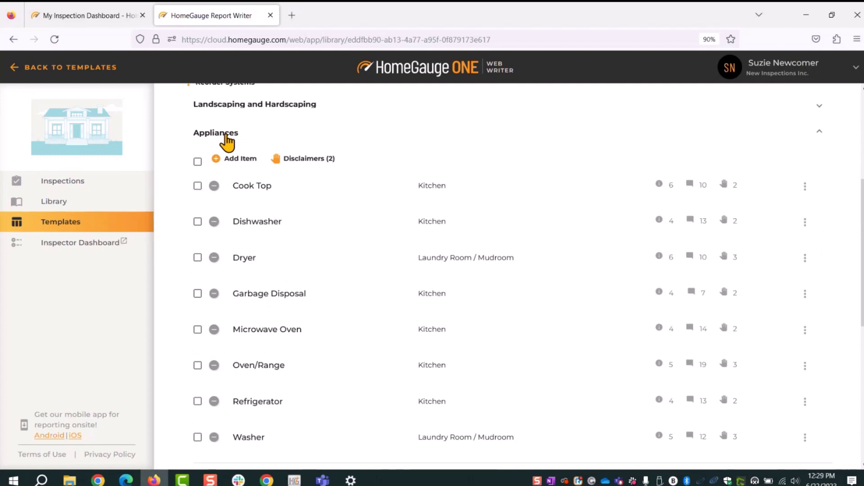
pyautogui.click(225, 136)
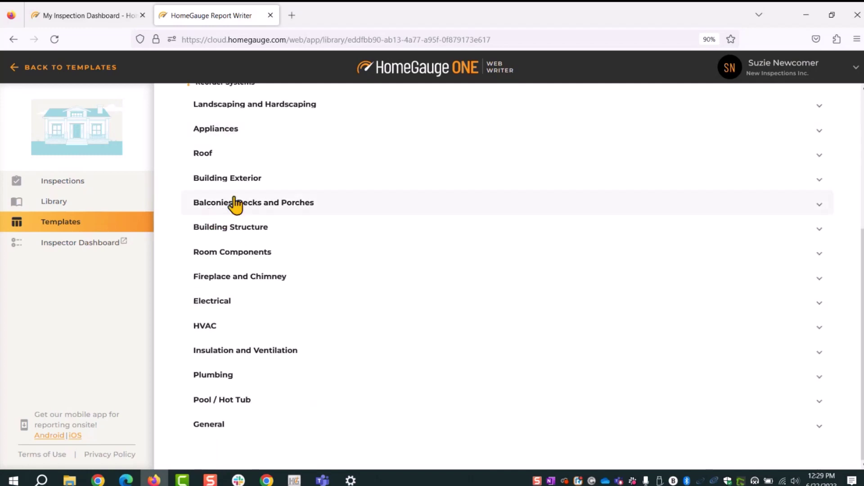
pyautogui.click(238, 252)
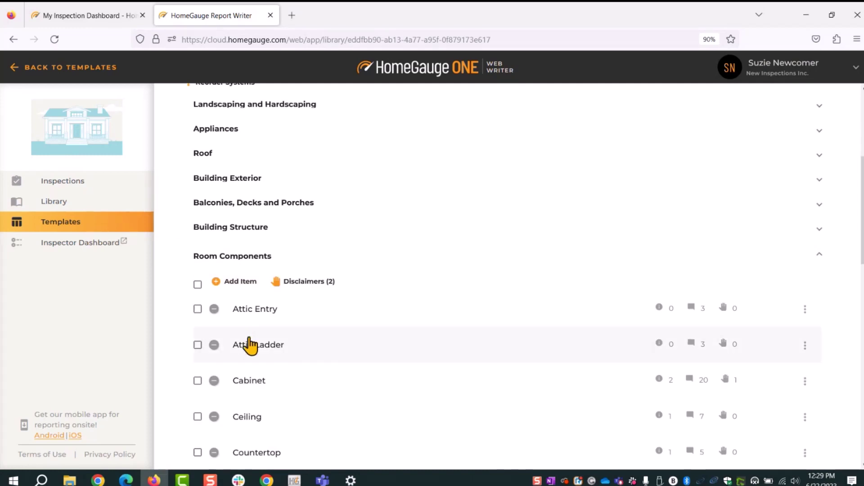
# Step: Reorder the template's systems so Appliances comes directly after Room Components, and collapse Room Components
pyautogui.click(235, 256)
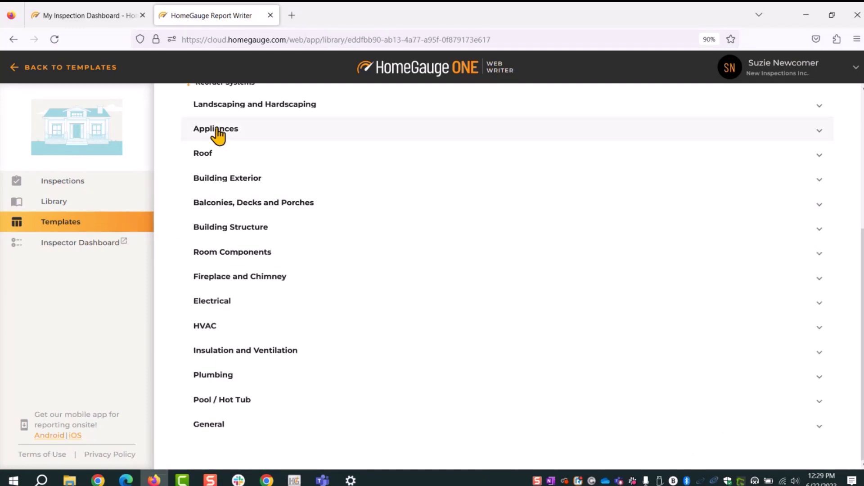
pyautogui.scroll(3, 231, 170)
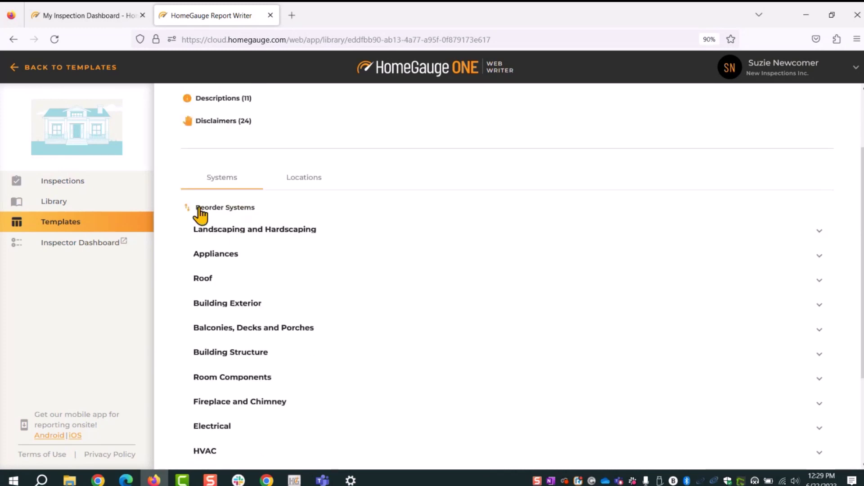
pyautogui.click(193, 210)
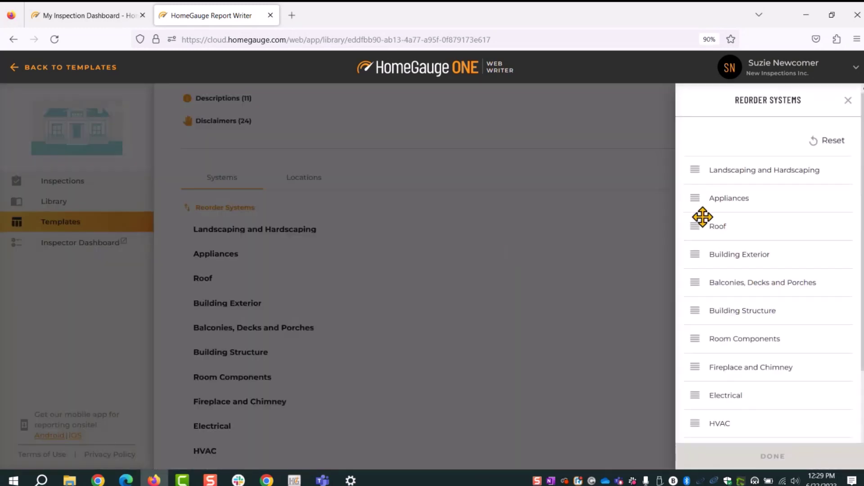
pyautogui.moveTo(705, 201); pyautogui.dragTo(707, 342)
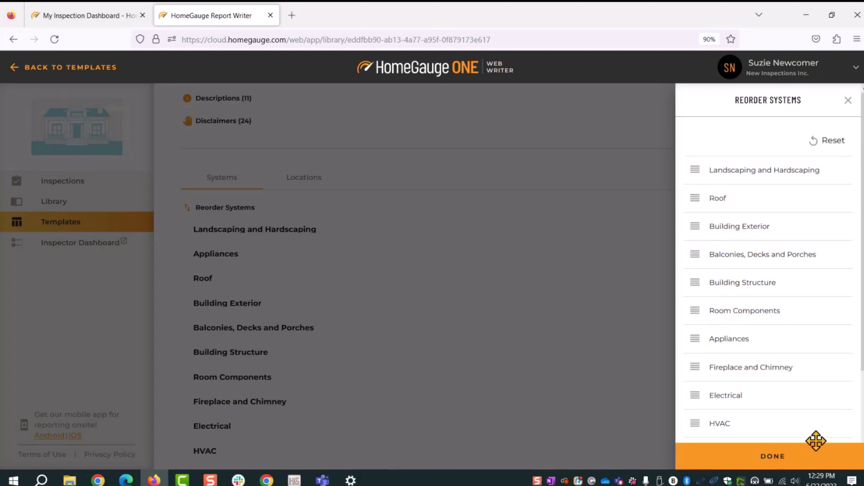
pyautogui.click(771, 456)
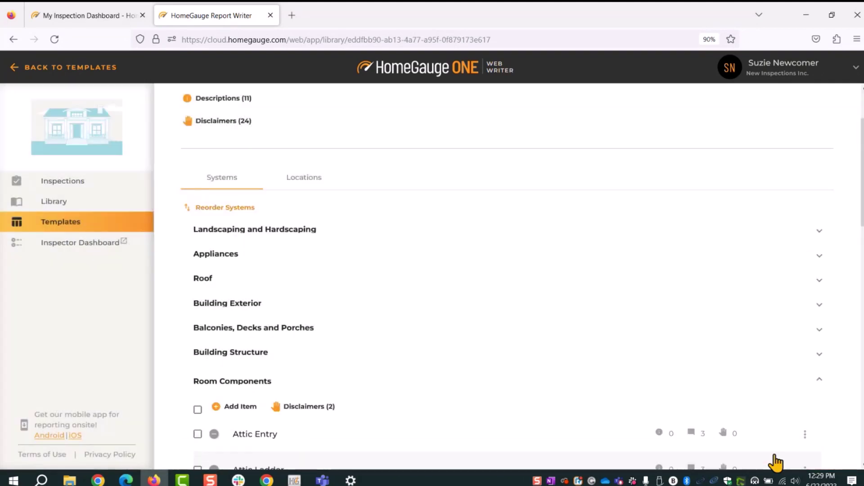
pyautogui.scroll(-5, 347, 272)
pyautogui.scroll(3, 266, 283)
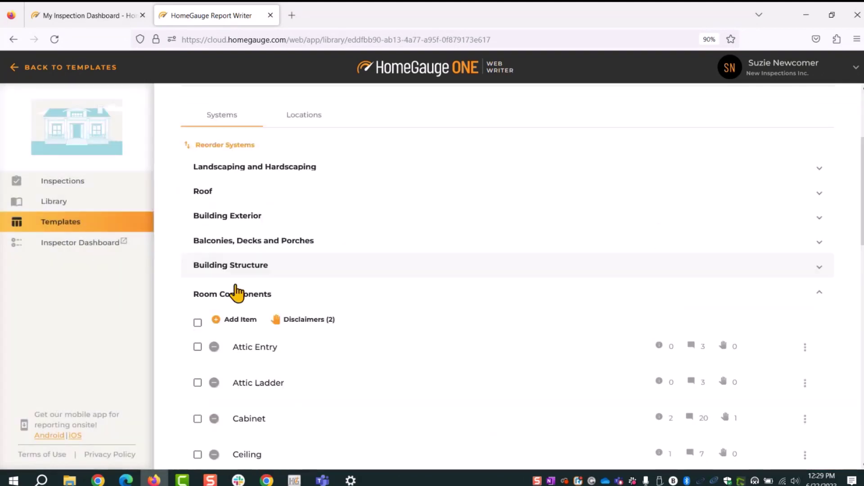
pyautogui.click(237, 293)
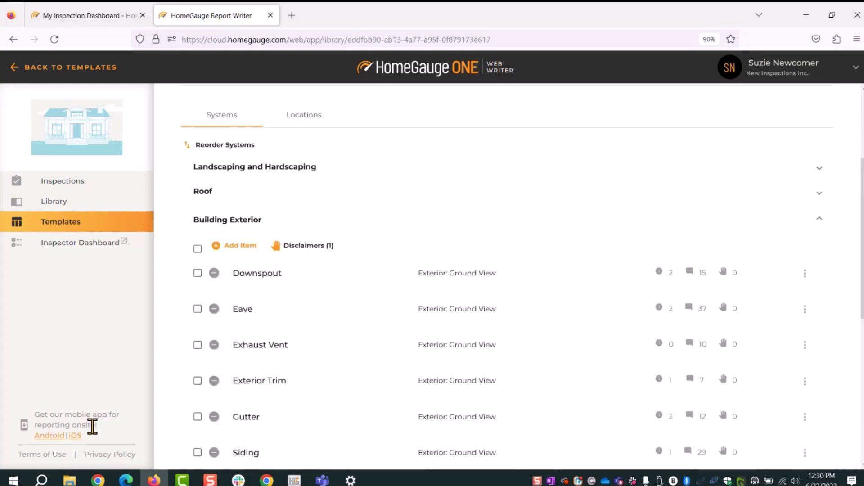
# Step: Compare the items and locations listed under the Roof and Building Exterior systems, ending with Roof expanded
pyautogui.click(263, 228)
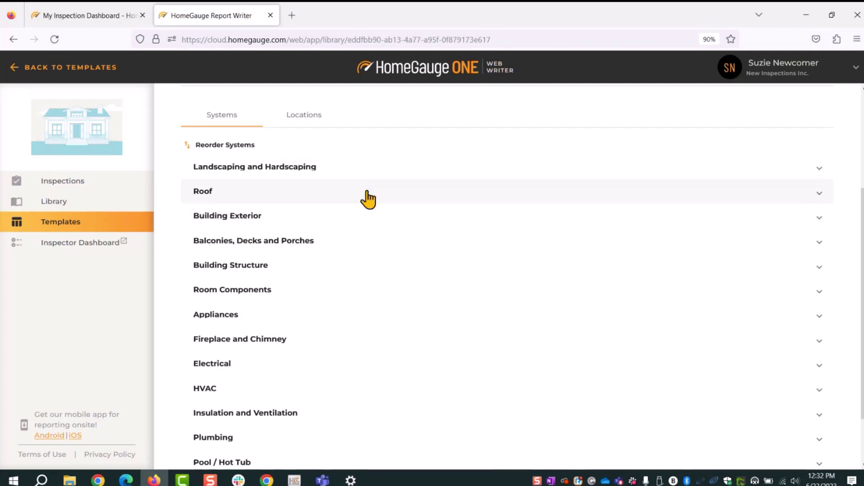
pyautogui.click(209, 192)
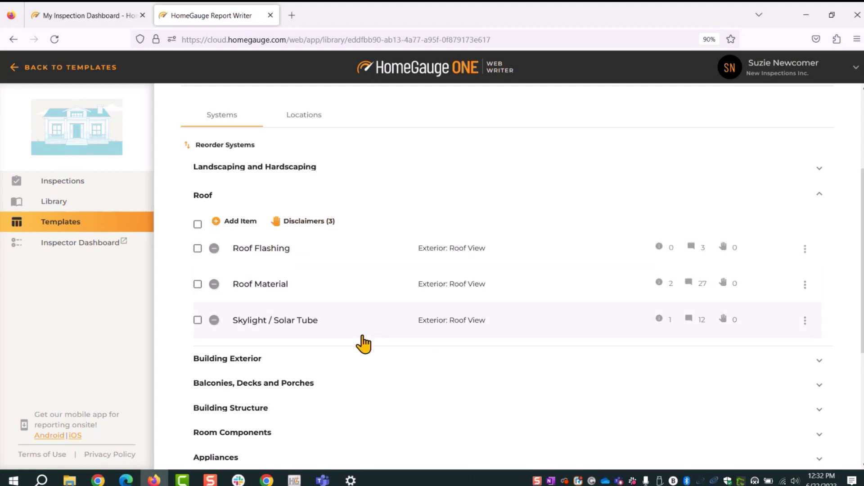
pyautogui.click(241, 360)
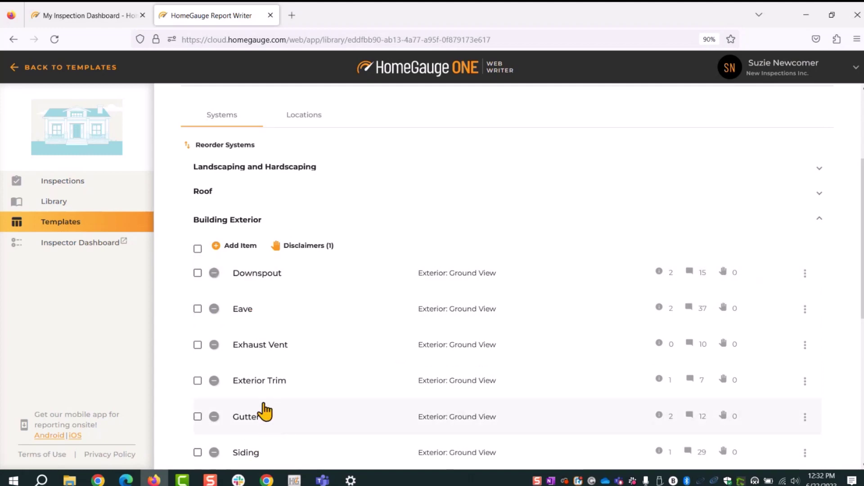
pyautogui.click(217, 223)
pyautogui.click(203, 193)
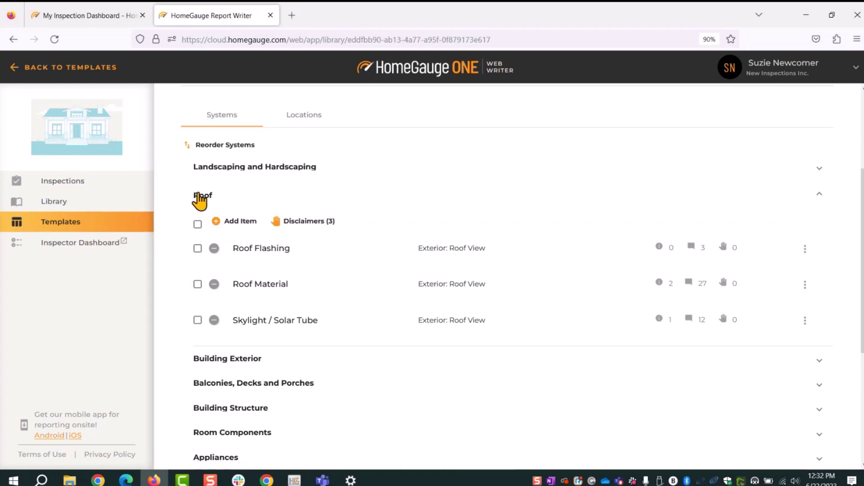
# Step: Add an item of type Other Roof named "Roof Drainage Systems" to the Roof system
pyautogui.click(231, 230)
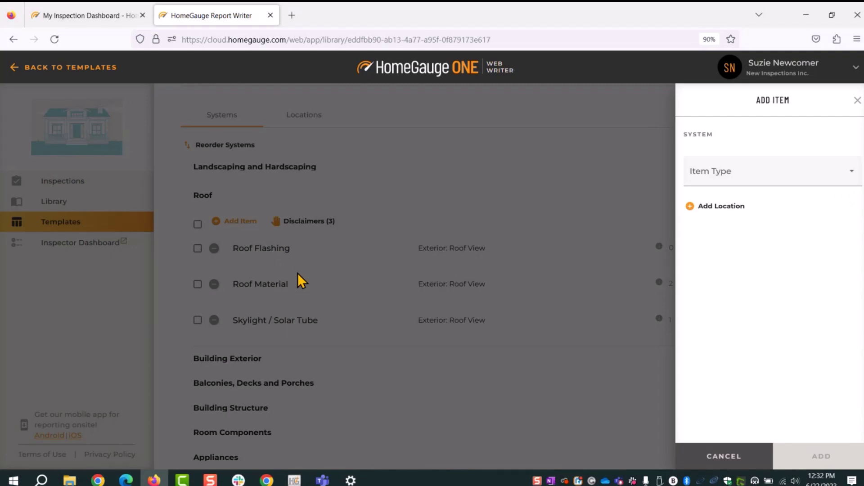
pyautogui.click(726, 174)
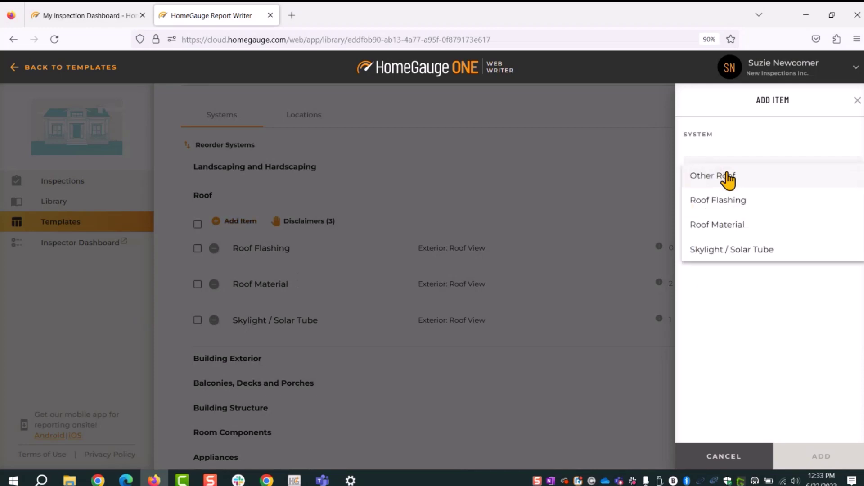
pyautogui.click(729, 176)
pyautogui.click(727, 180)
pyautogui.click(715, 176)
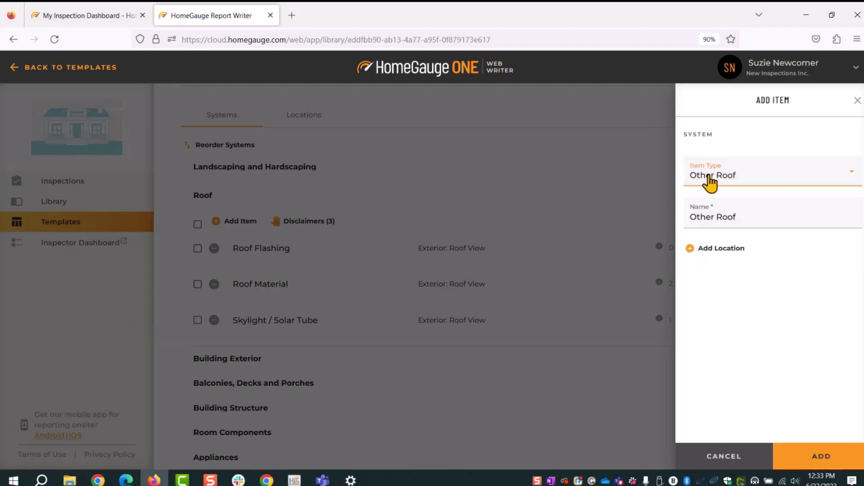
pyautogui.click(737, 217)
pyautogui.hotkey('ctrl', 'a')
pyautogui.write('Roof')
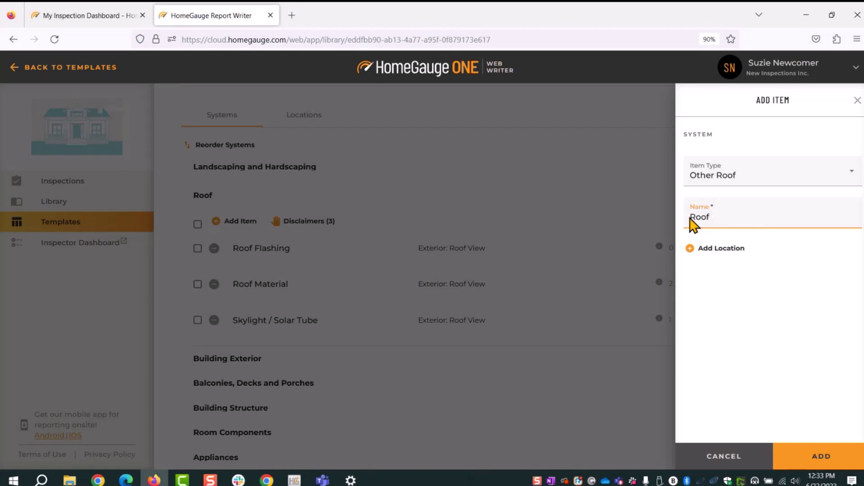
pyautogui.write('Drainage Systems')
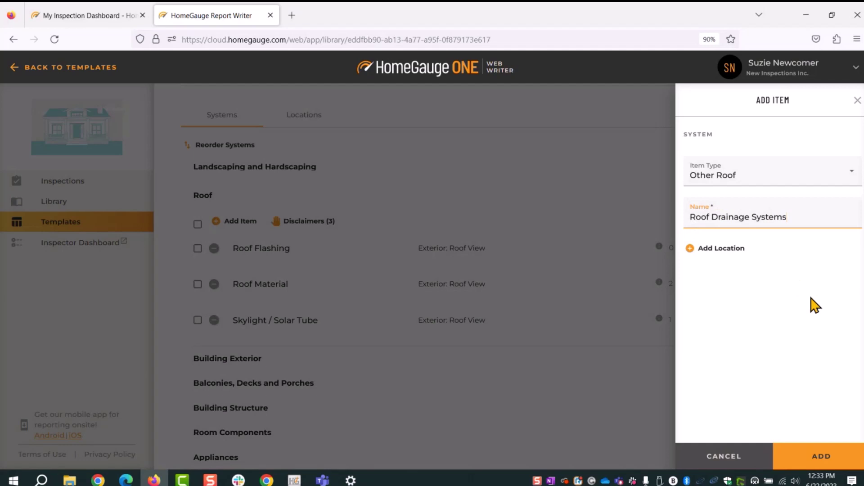
pyautogui.click(822, 457)
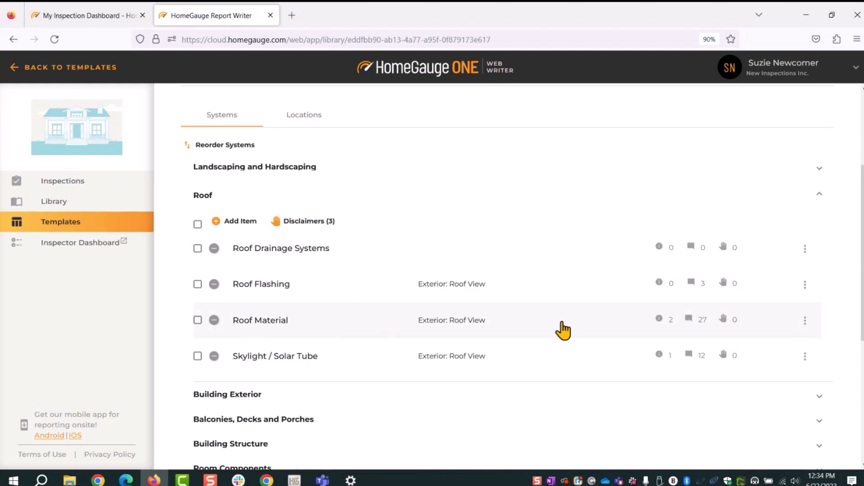
# Step: Review the descriptions attached to Roof Material and the actions available for the Roof Drainage Systems item
pyautogui.click(663, 321)
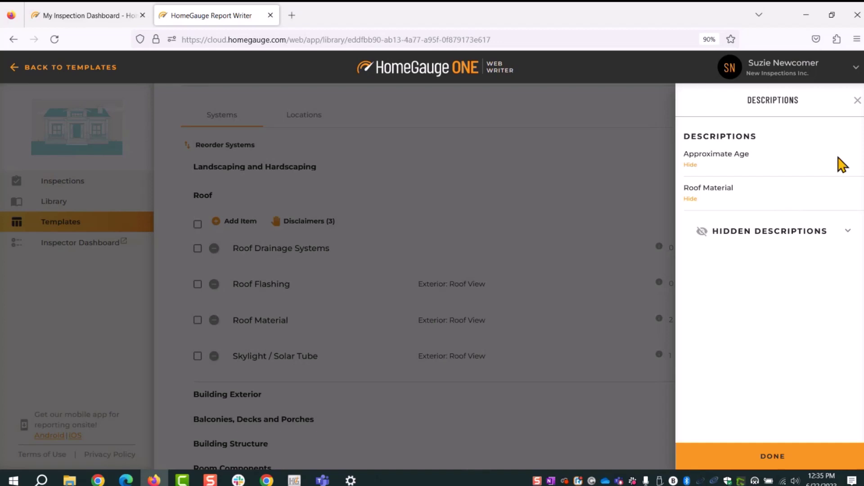
pyautogui.click(695, 455)
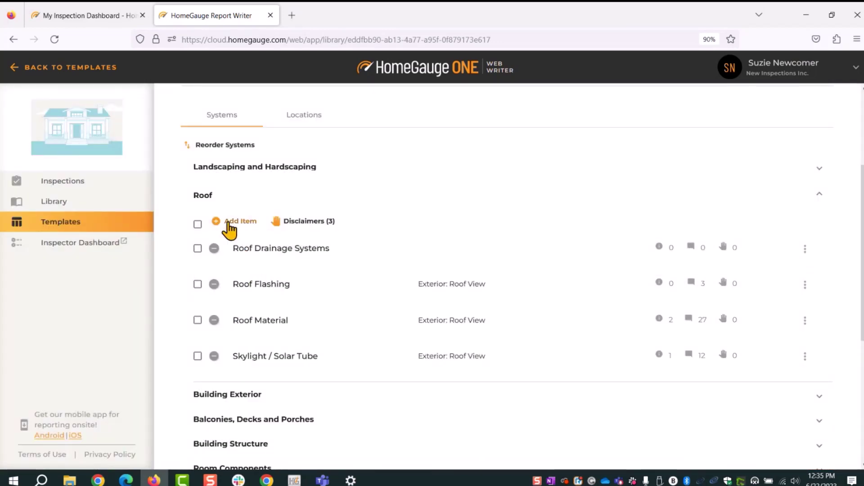
pyautogui.click(805, 251)
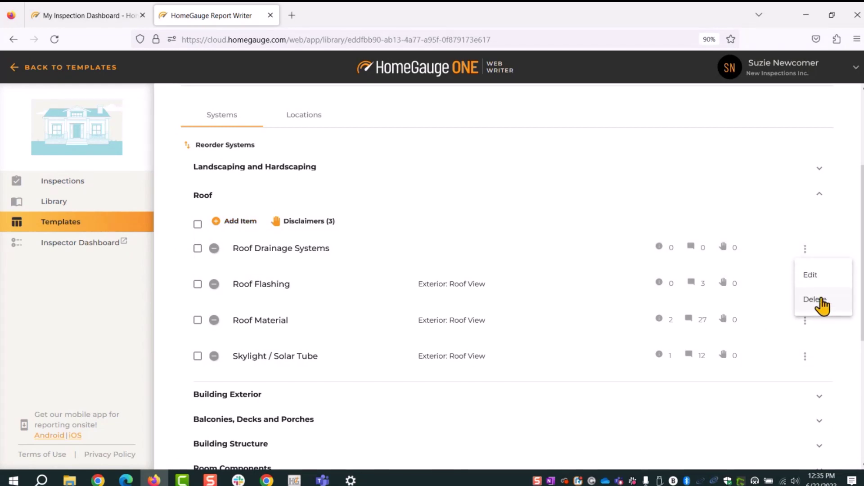
pyautogui.click(252, 332)
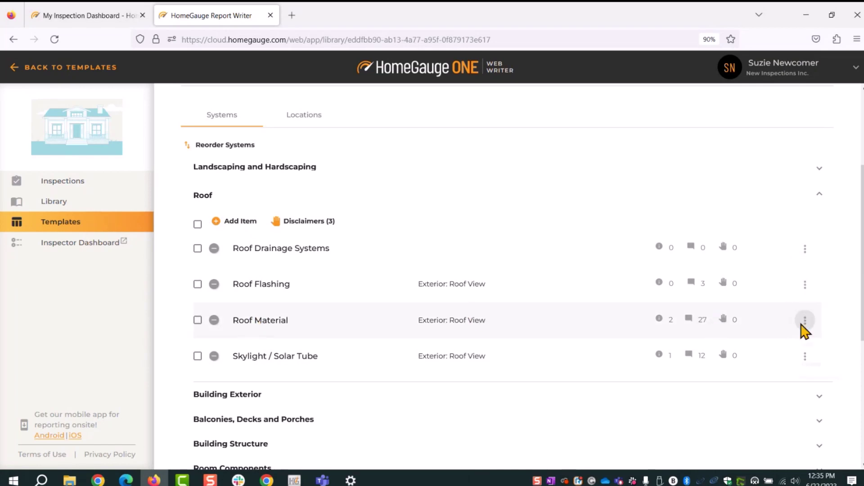
# Step: Rename the Roof Material item as "Roof Coverings" and save it
pyautogui.click(805, 321)
pyautogui.click(810, 347)
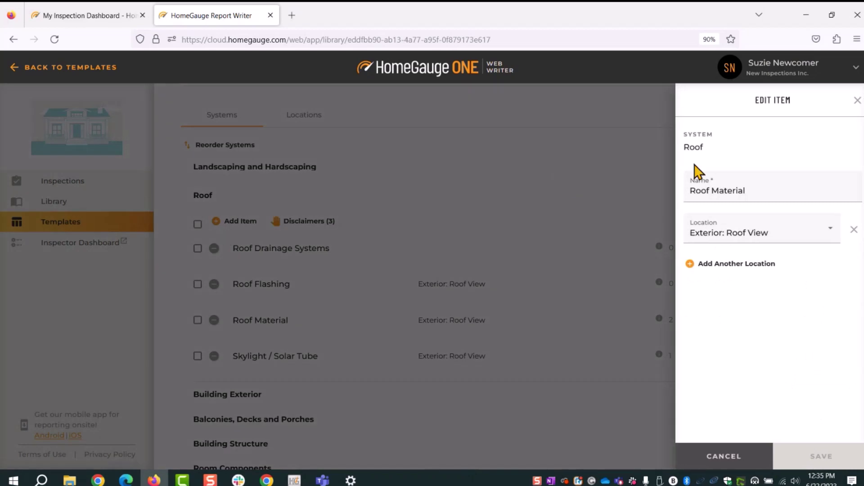
pyautogui.click(753, 194)
pyautogui.moveTo(756, 193); pyautogui.dragTo(716, 195)
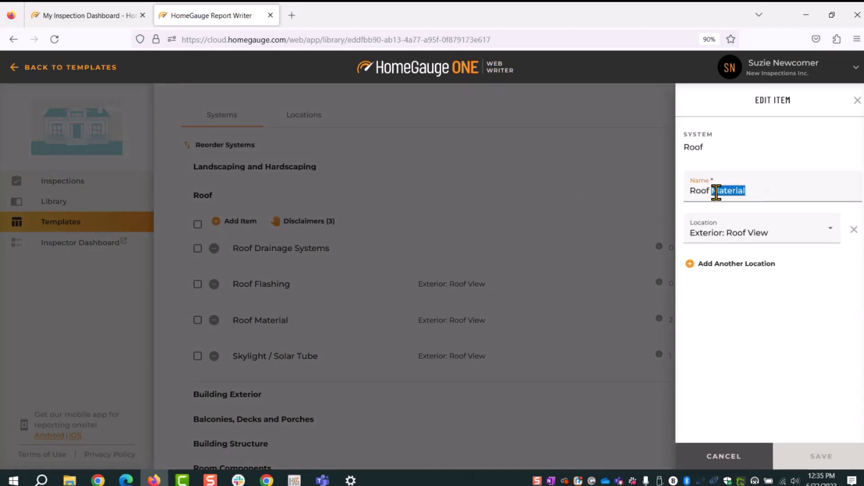
pyautogui.write('Coverings')
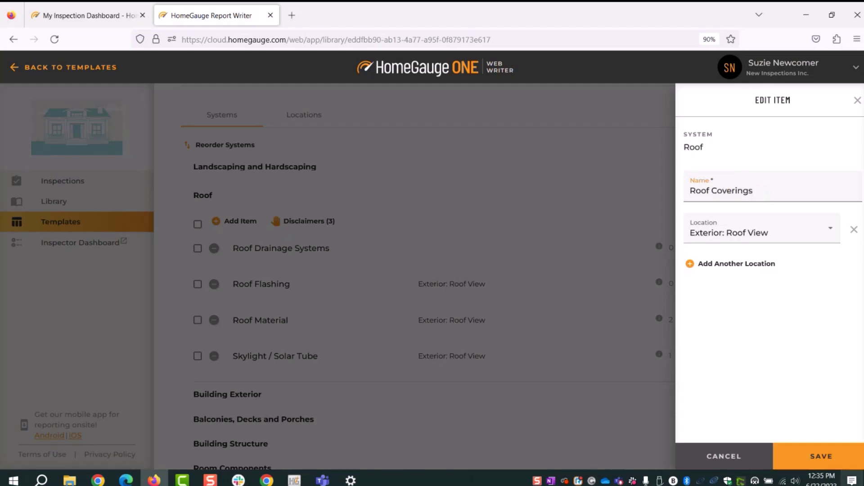
pyautogui.click(819, 458)
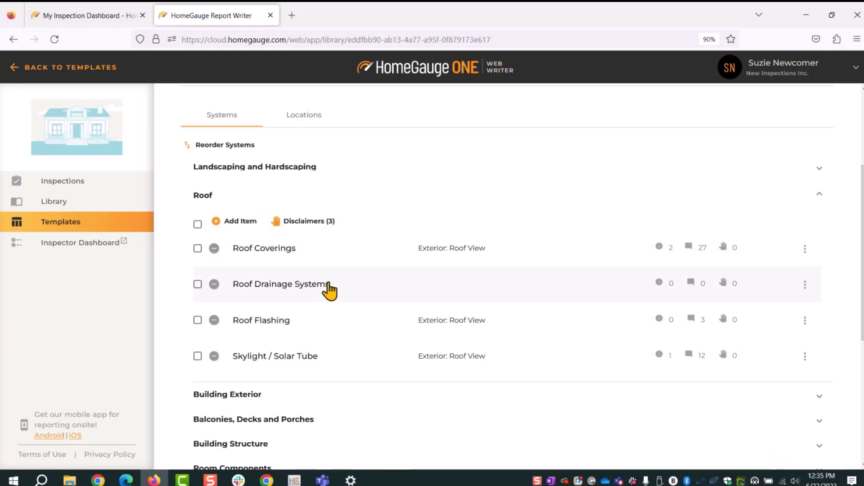
# Step: Prefix the Roof Coverings item's name with a number so it reads "1 Roof Coverings", and save it
pyautogui.click(805, 250)
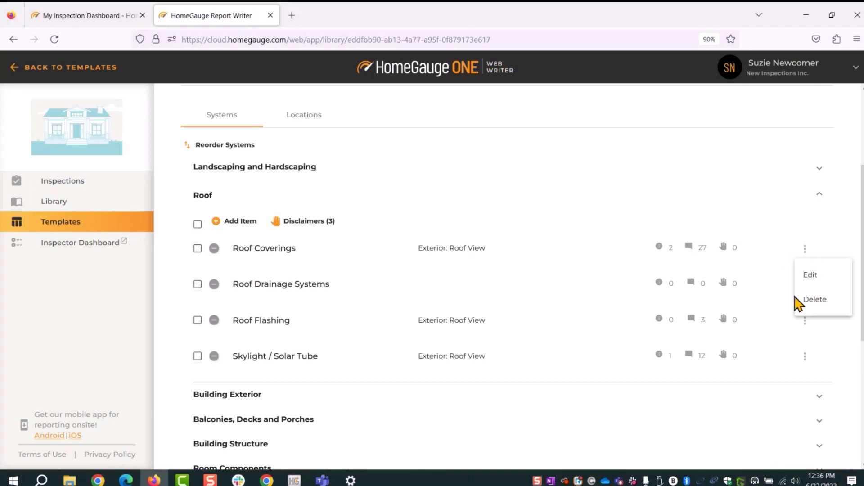
pyautogui.click(813, 276)
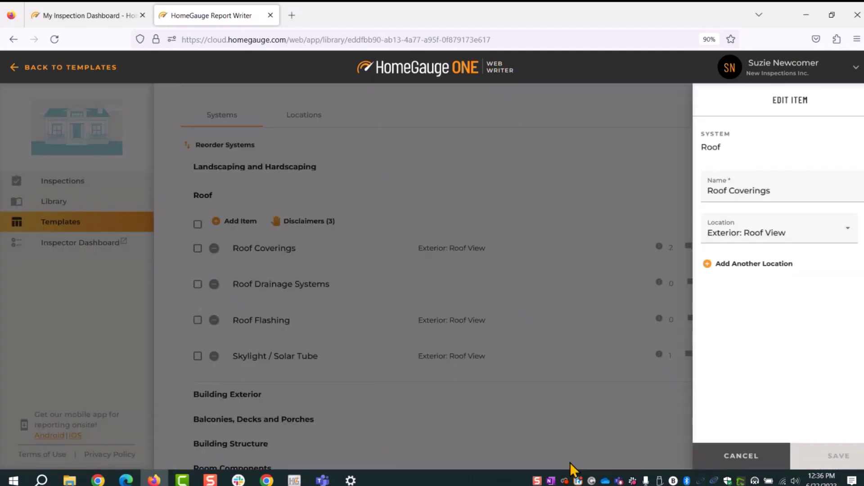
pyautogui.click(691, 193)
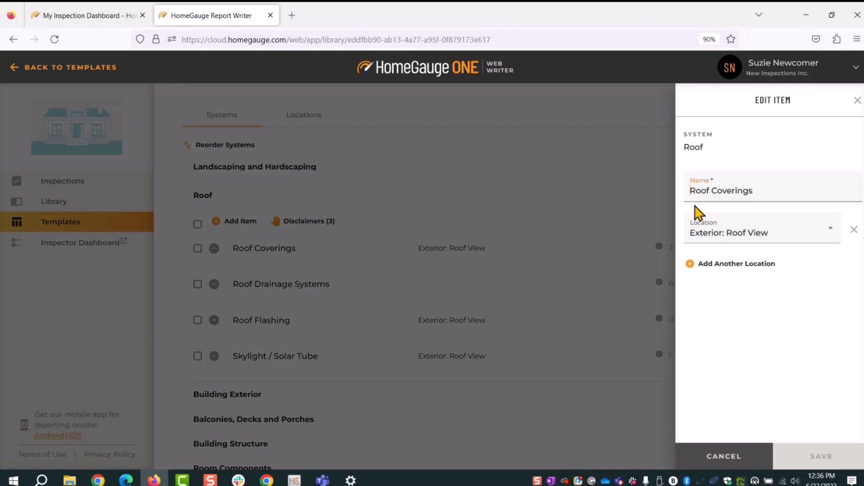
pyautogui.write('1')
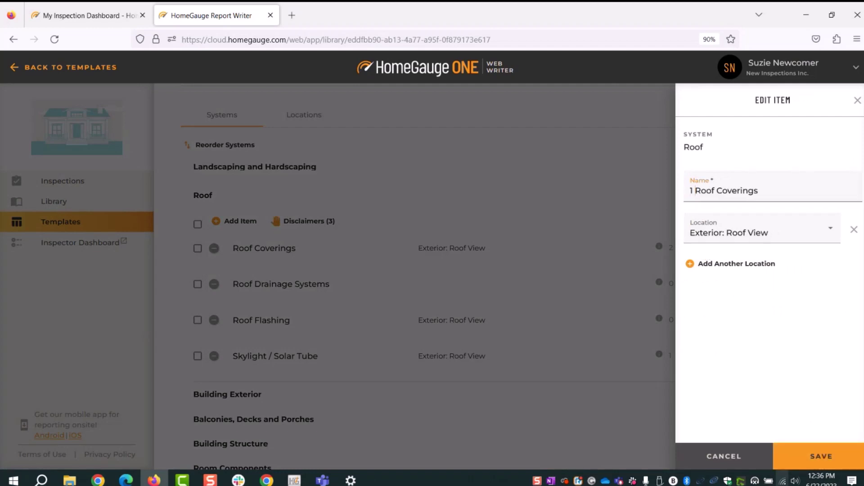
pyautogui.click(830, 461)
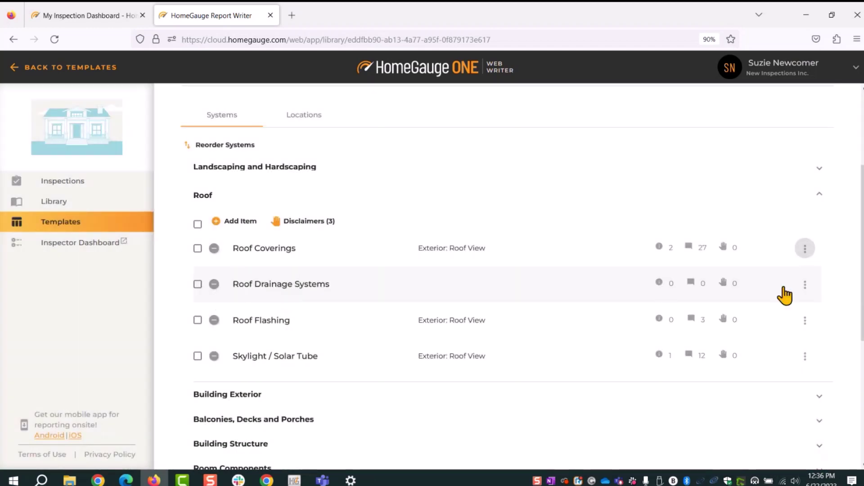
# Step: Rename the Roof Drainage Systems item as "2 Roof Drainage Systems", and check the Roof system's item order before collapsing it
pyautogui.click(805, 291)
pyautogui.click(806, 314)
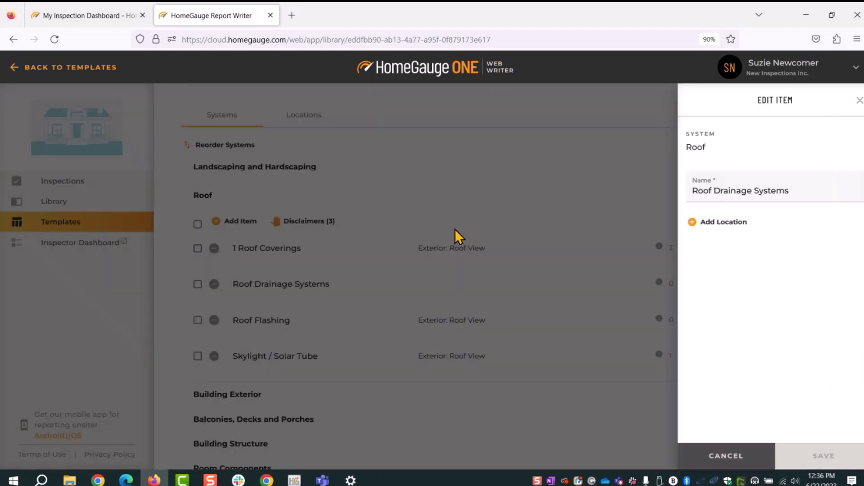
pyautogui.click(696, 192)
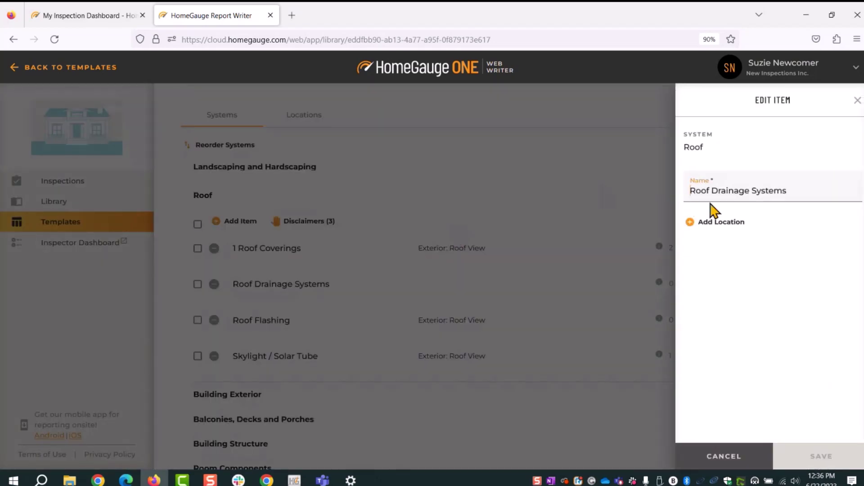
pyautogui.write('2')
pyautogui.click(819, 458)
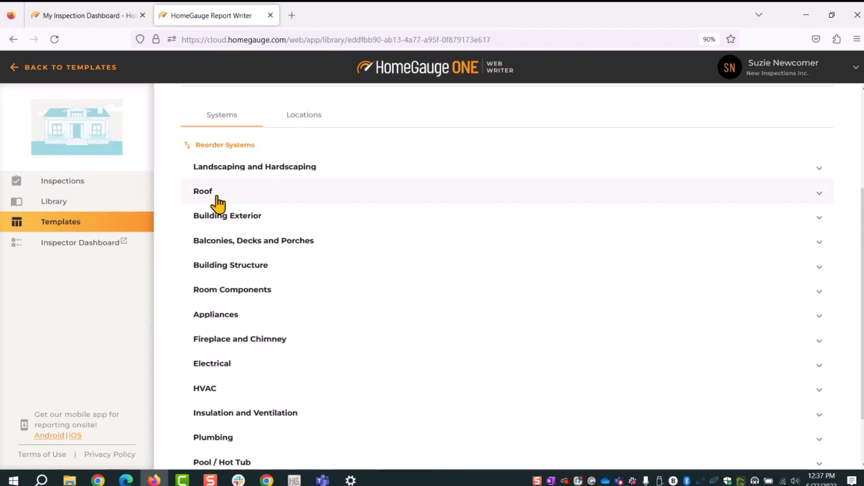
pyautogui.click(202, 195)
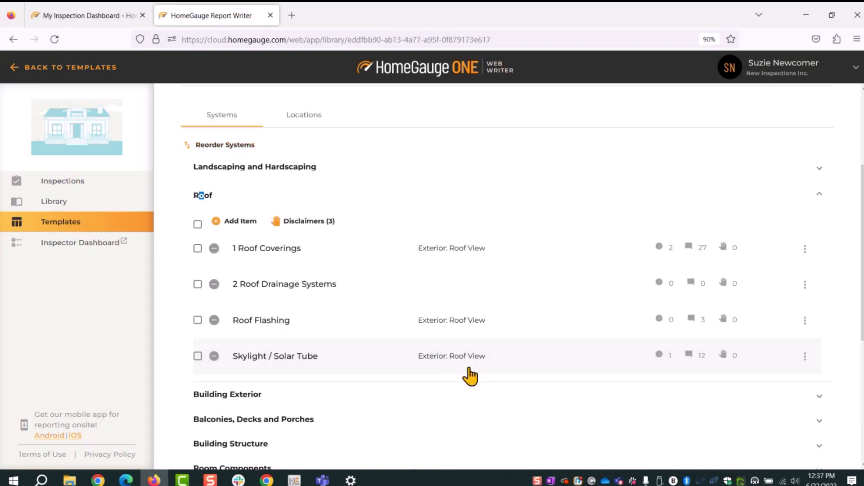
pyautogui.click(261, 198)
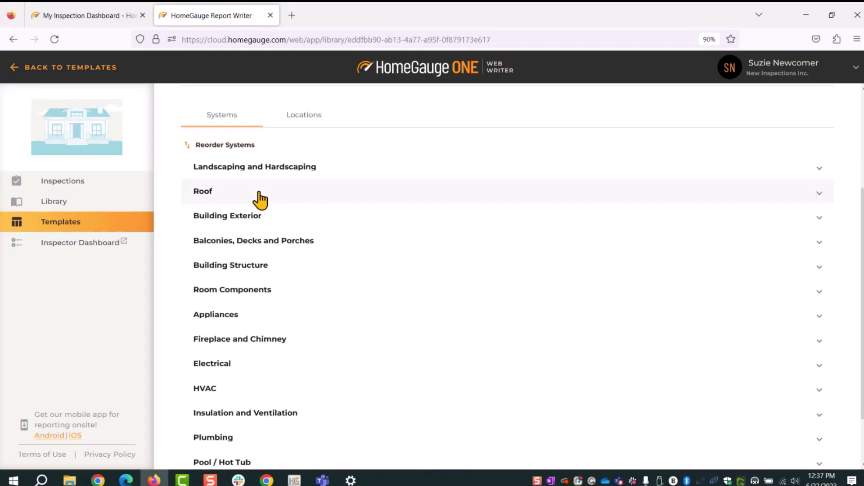
# Step: Expand the Roof system, rename its Roof Flashing item as "3 Roof Flashing", and save it
pyautogui.click(257, 198)
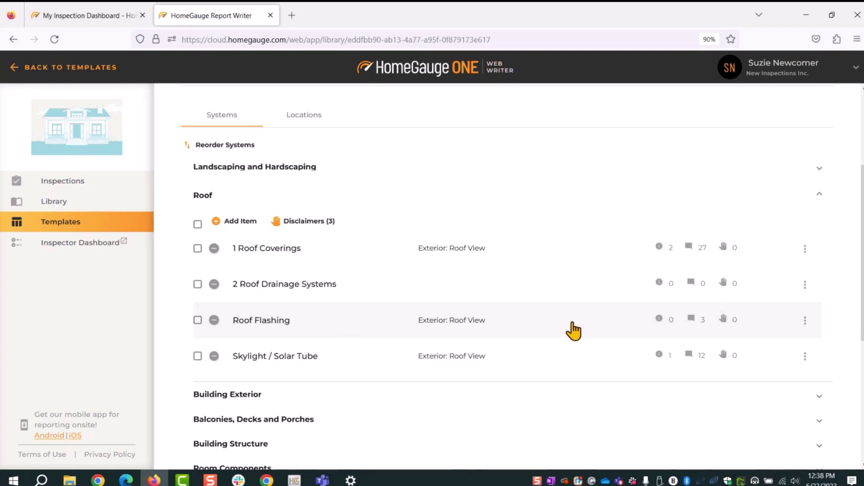
pyautogui.click(804, 320)
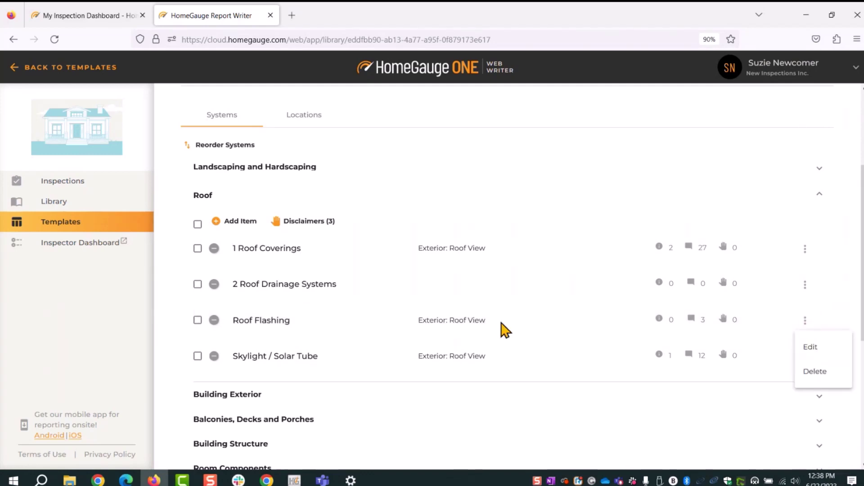
pyautogui.click(813, 347)
pyautogui.click(697, 192)
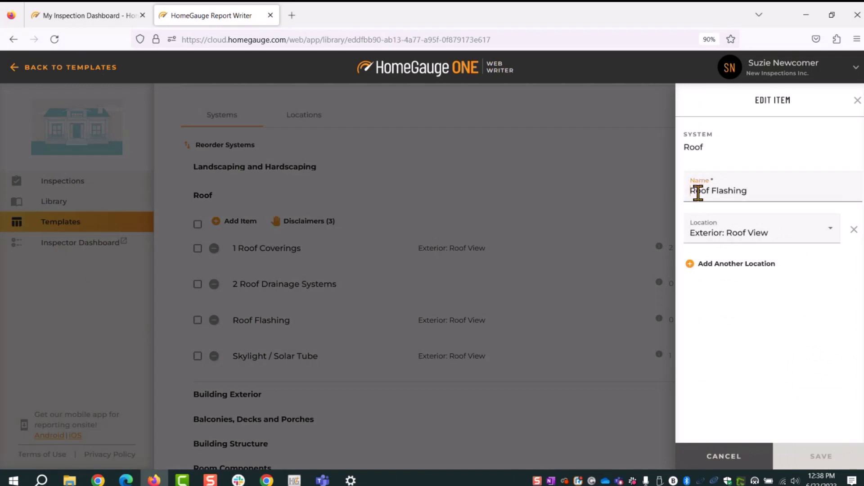
pyautogui.write('3')
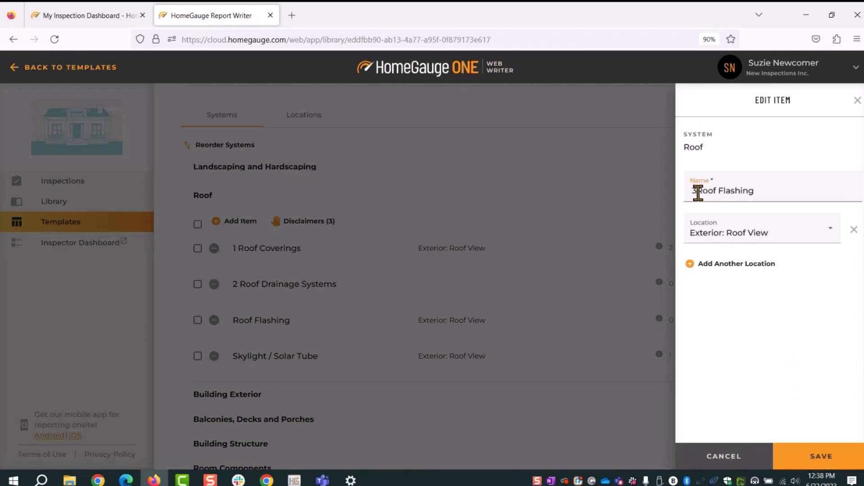
pyautogui.press('BackSpace')
pyautogui.write('3')
pyautogui.click(804, 458)
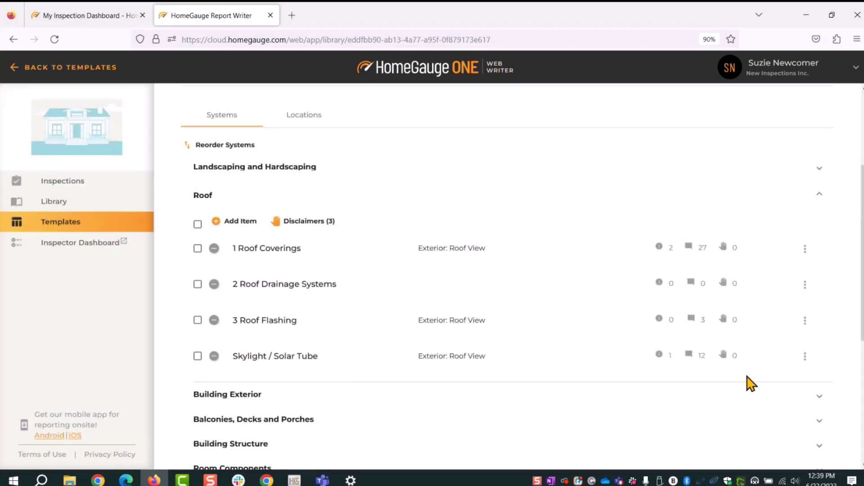
pyautogui.scroll(-3, 722, 392)
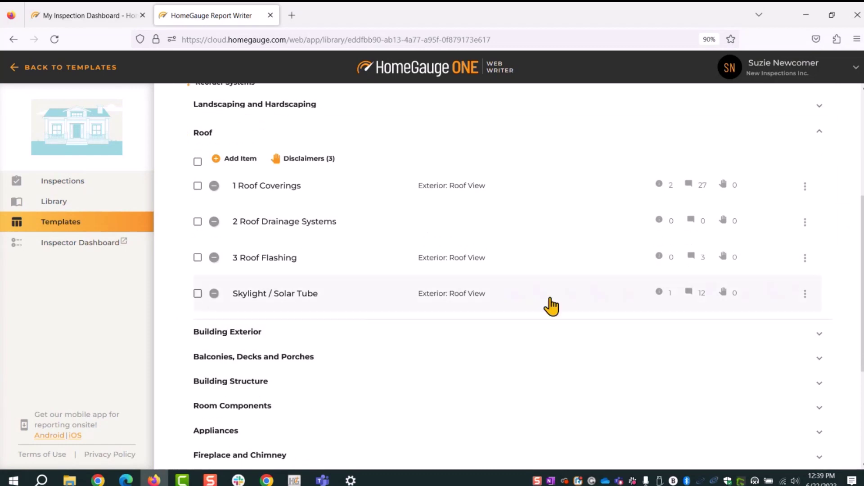
pyautogui.click(805, 294)
pyautogui.click(812, 323)
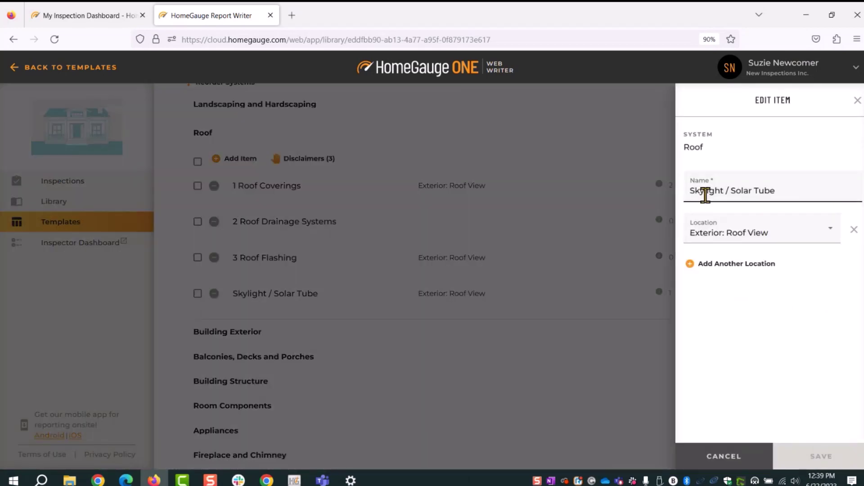
pyautogui.click(691, 188)
pyautogui.write('4')
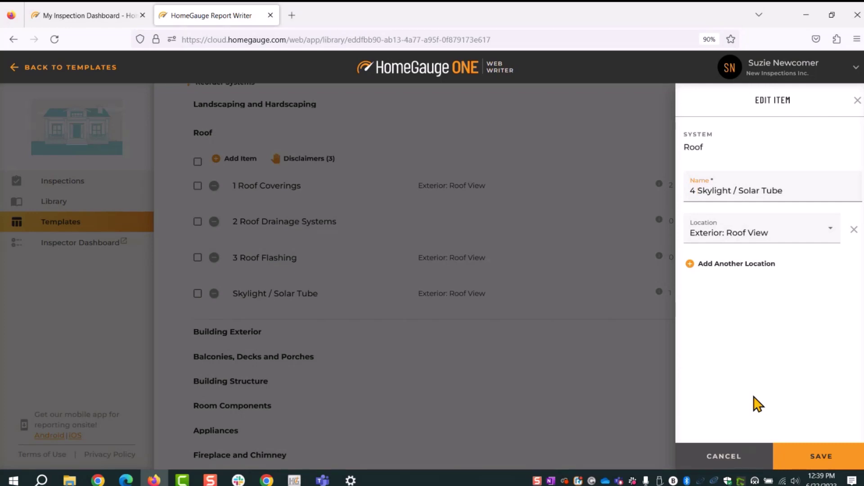
pyautogui.write(' R')
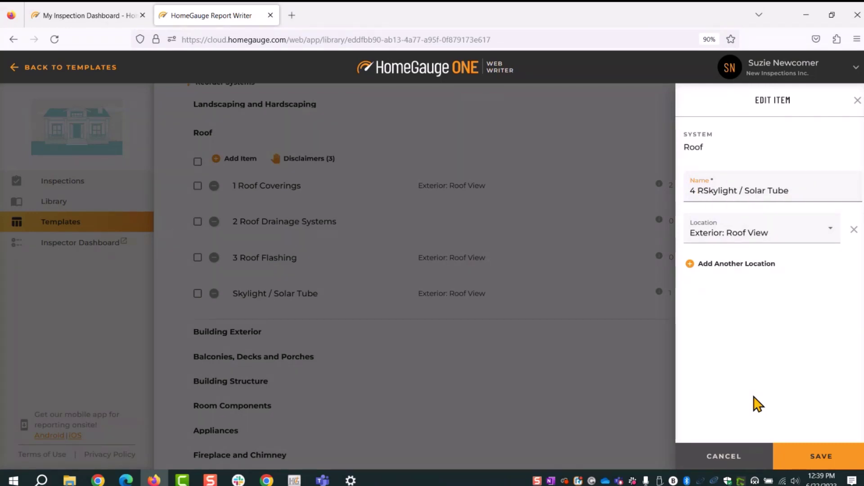
pyautogui.press('BackSpace')
pyautogui.press('BackSpace')
pyautogui.press('BackSpace')
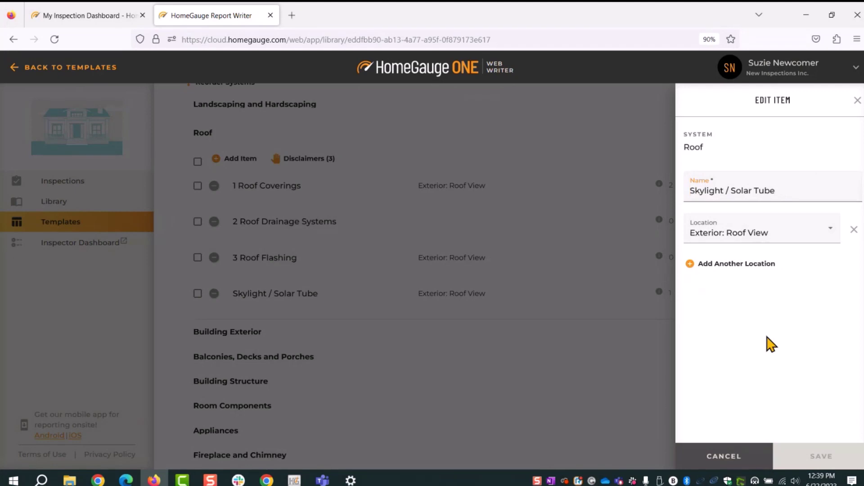
pyautogui.click(695, 458)
# Step: Rename the Skylight / Solar Tube item as "4 Roof Penetrations, Skylight / Solar Tube" and save it
pyautogui.click(805, 294)
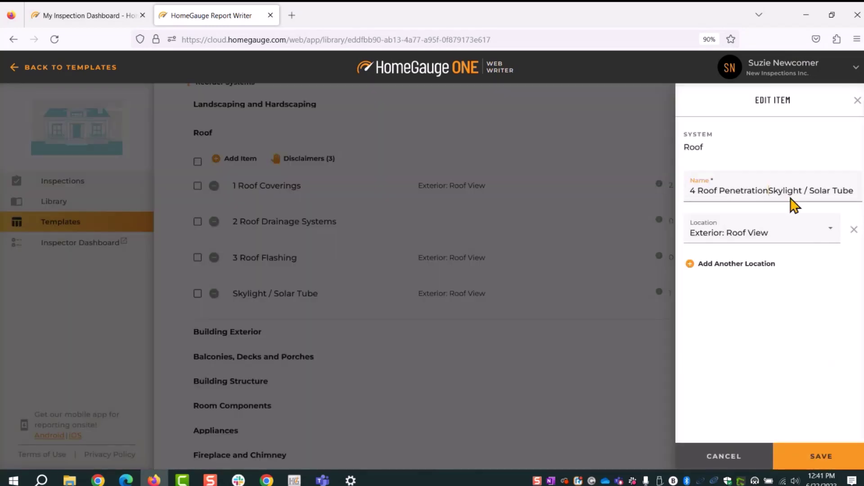
pyautogui.click(818, 456)
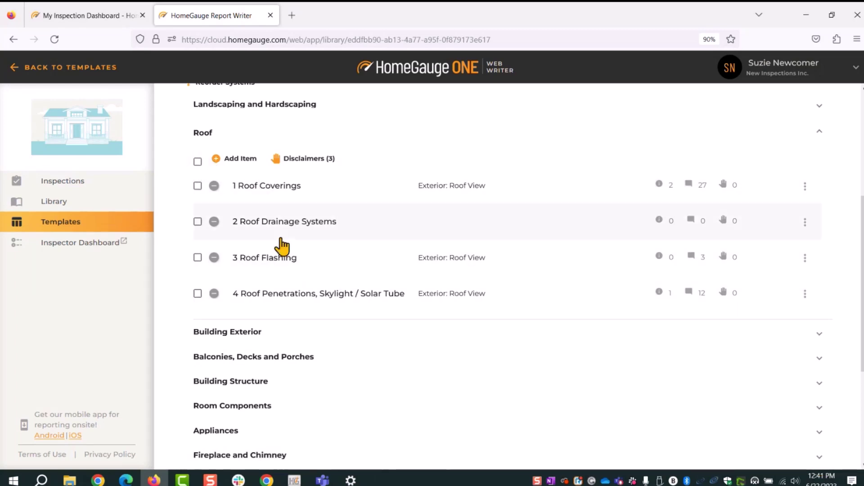
# Step: Select all four items of the Roof system together and set their status to Not Applicable
pyautogui.click(198, 186)
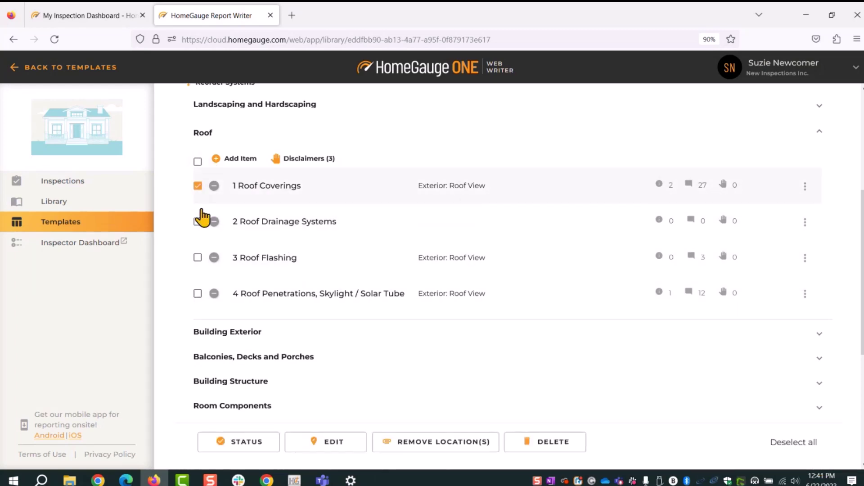
pyautogui.click(198, 223)
pyautogui.click(198, 258)
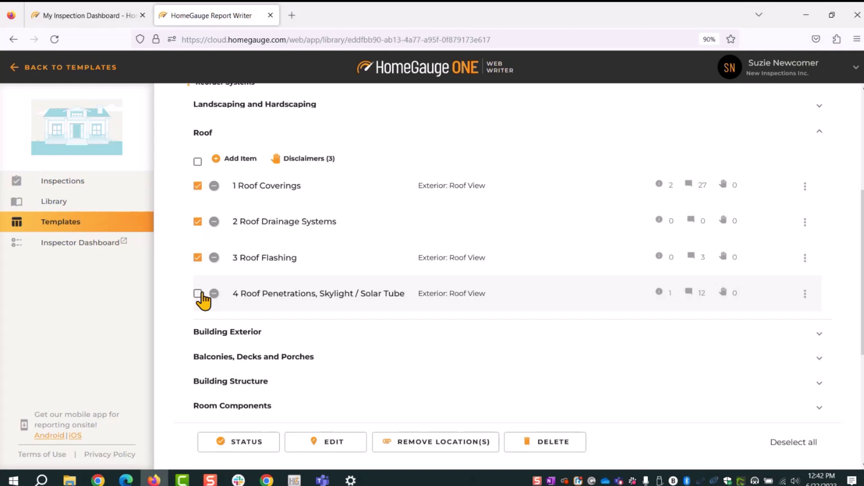
pyautogui.click(197, 162)
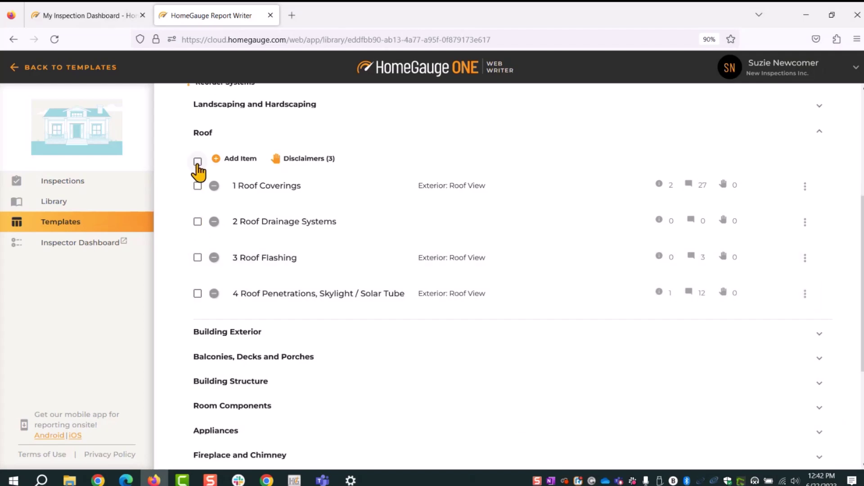
pyautogui.click(197, 163)
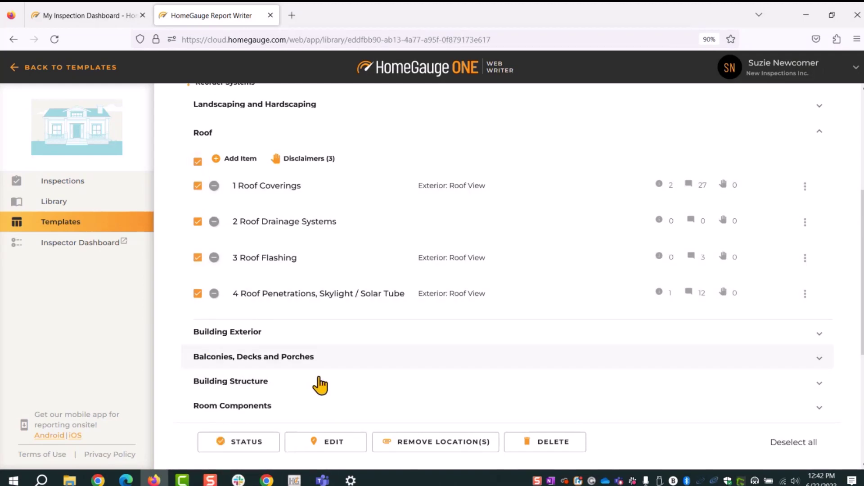
pyautogui.click(227, 440)
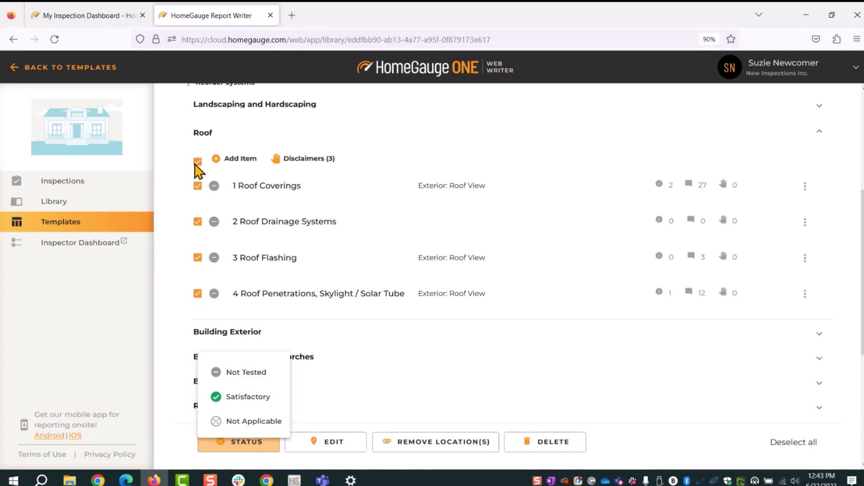
pyautogui.click(252, 421)
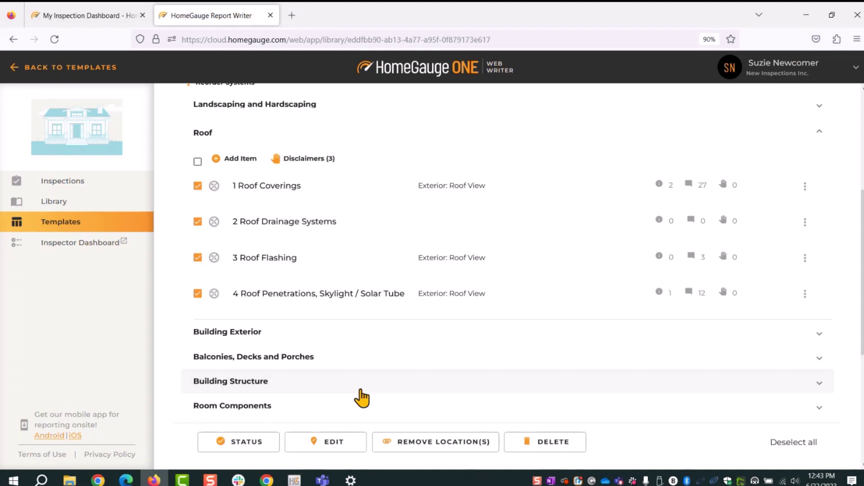
# Step: Change the status of all Roof items to Satisfactory
pyautogui.click(197, 161)
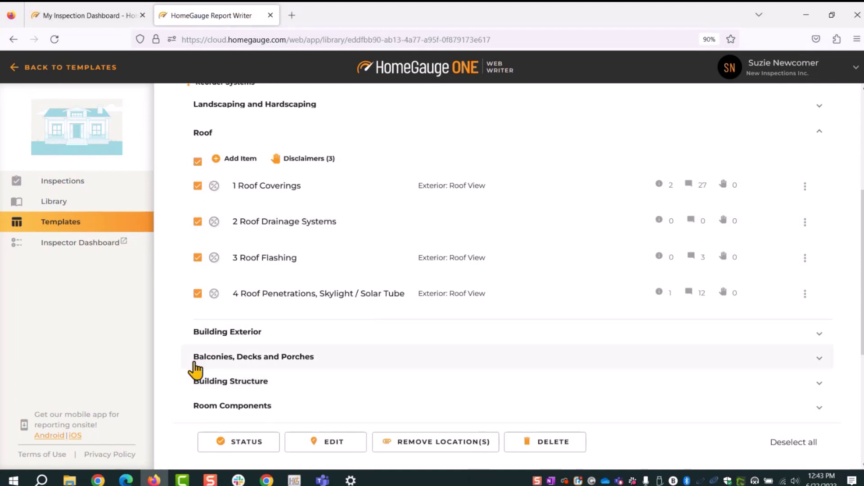
pyautogui.click(238, 442)
pyautogui.click(244, 405)
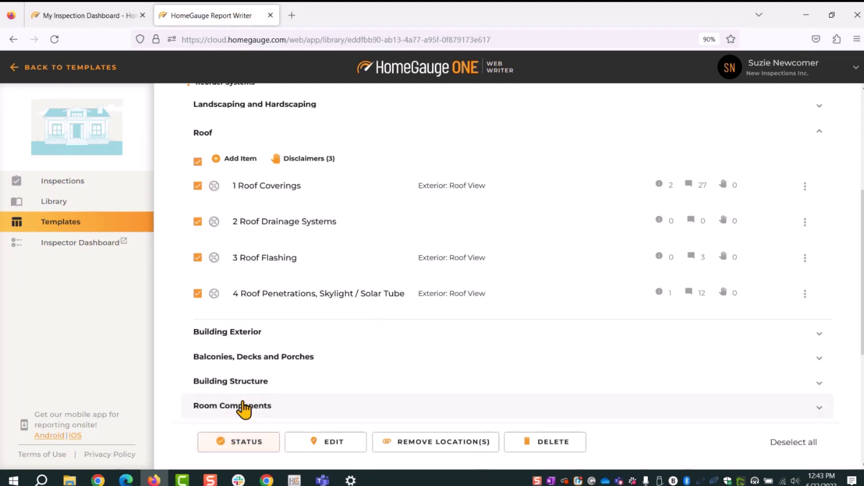
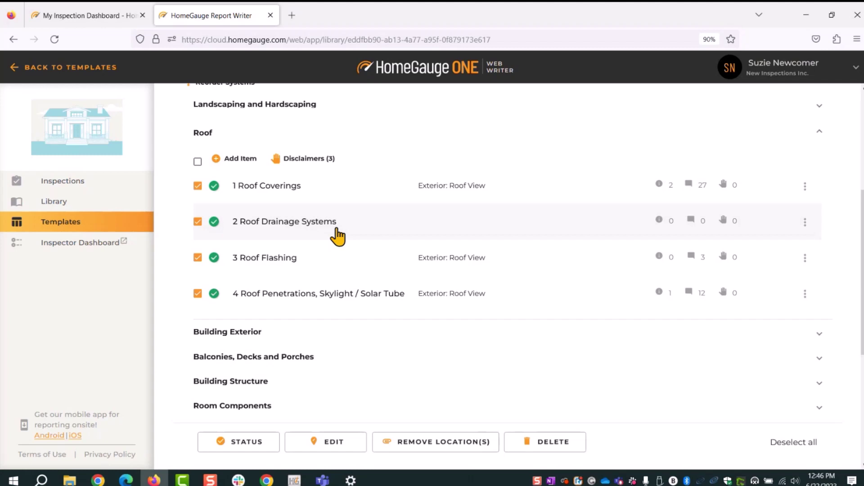
# Step: Set the status of every Roof item to Not Applicable, then reselect all of them and check the status options
pyautogui.click(197, 162)
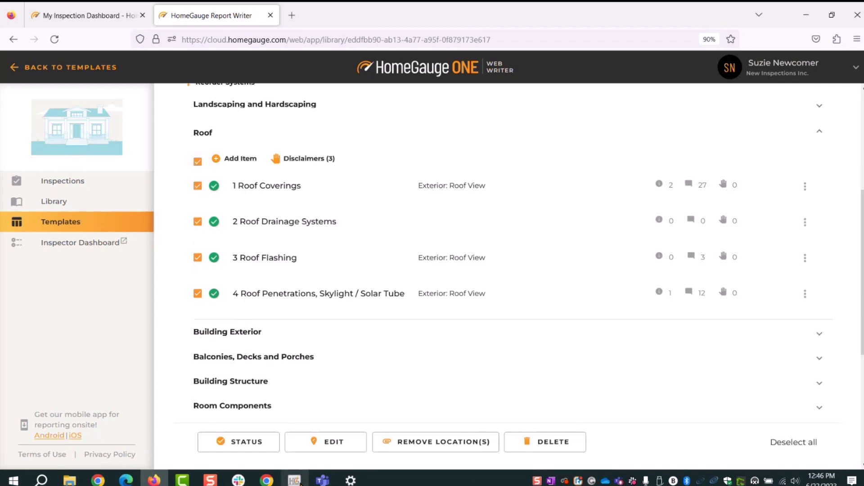
pyautogui.click(246, 452)
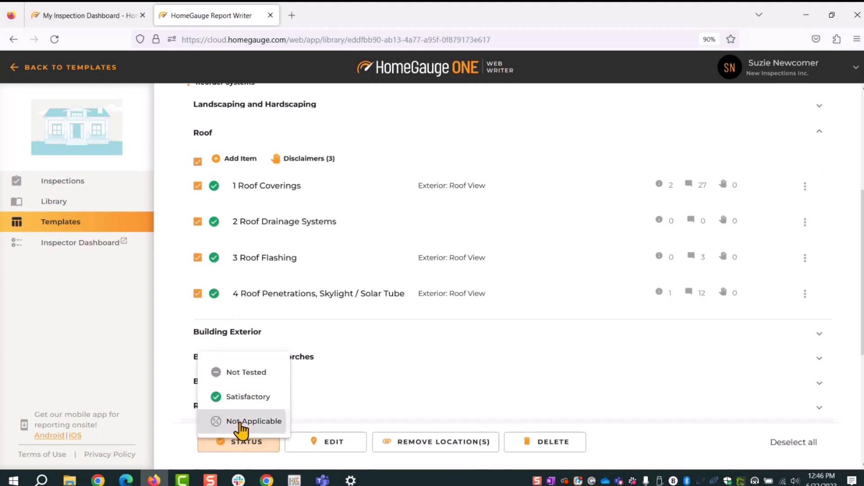
pyautogui.click(215, 420)
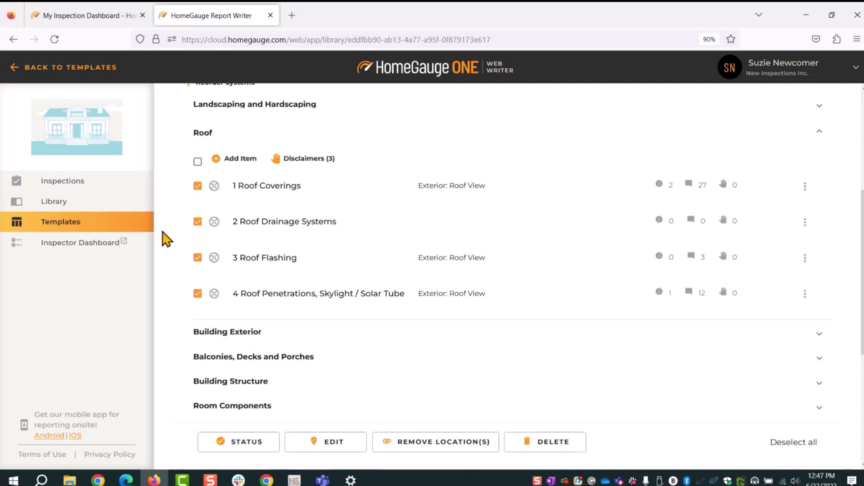
pyautogui.click(198, 161)
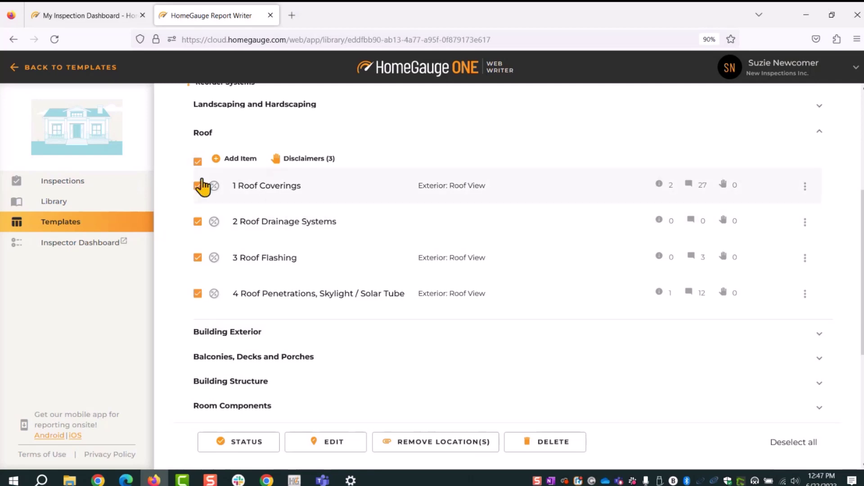
pyautogui.click(255, 439)
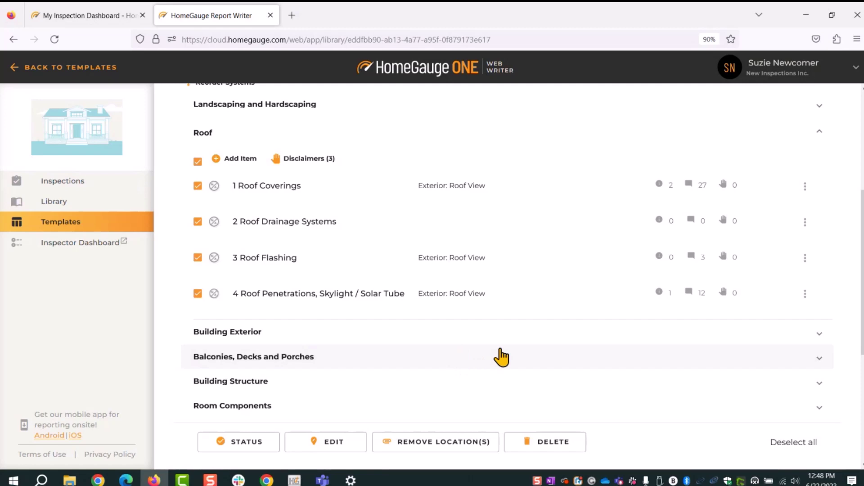
# Step: Expand the Building Exterior system and set the status of all its items to Not Applicable
pyautogui.scroll(5, 742, 372)
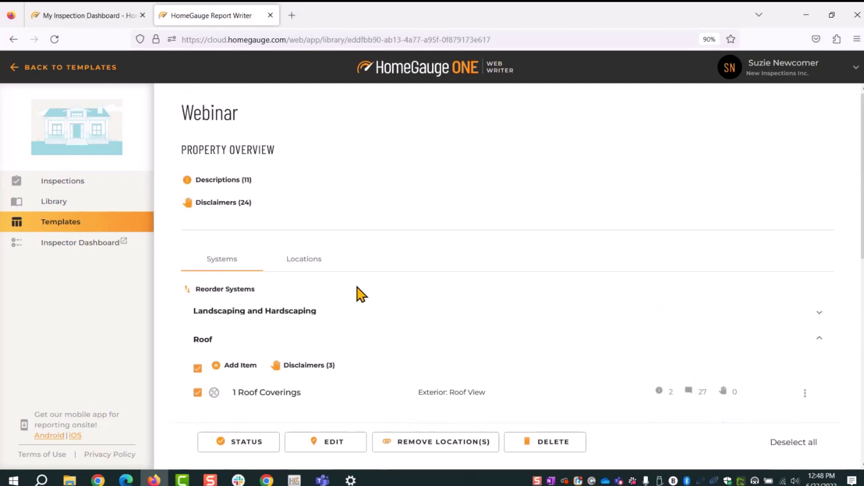
pyautogui.scroll(-4, 515, 321)
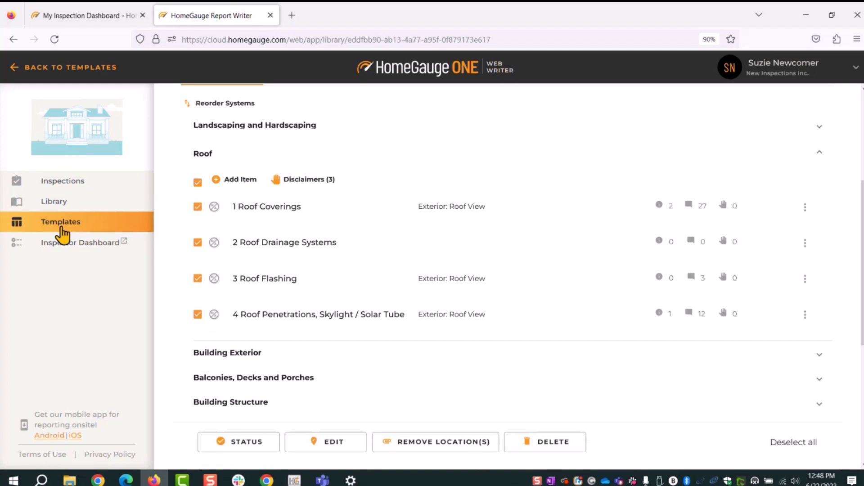
pyautogui.scroll(-2, 318, 339)
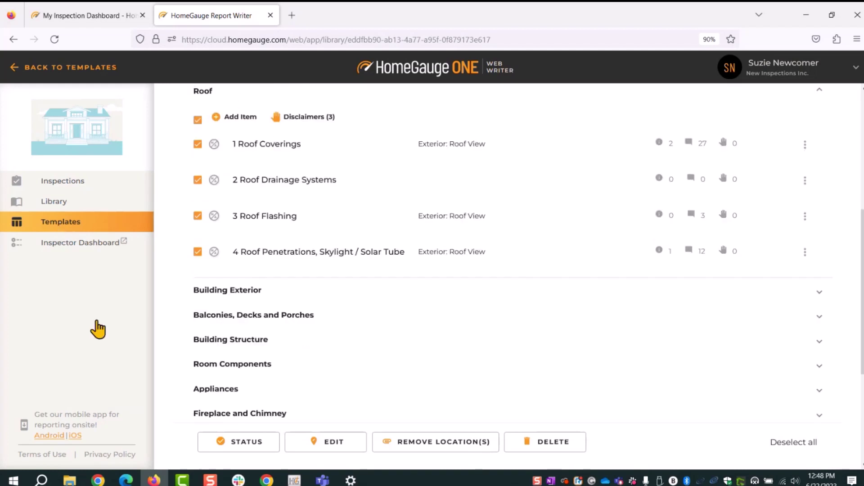
pyautogui.click(229, 298)
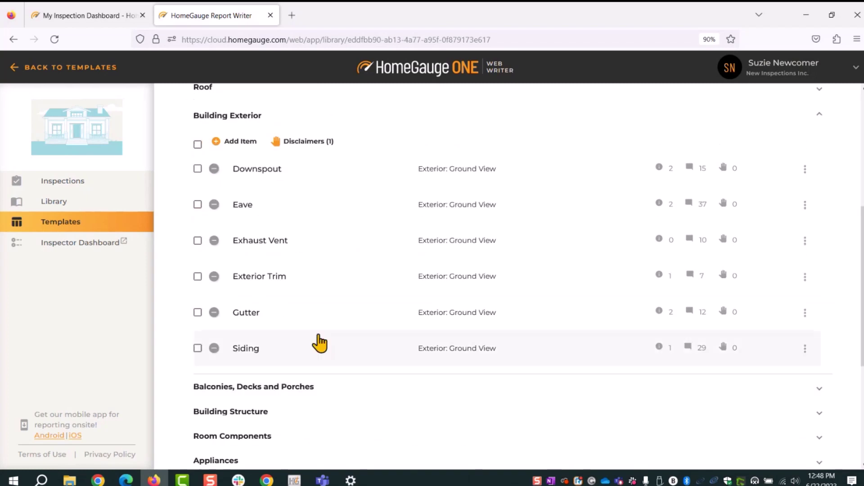
pyautogui.click(197, 144)
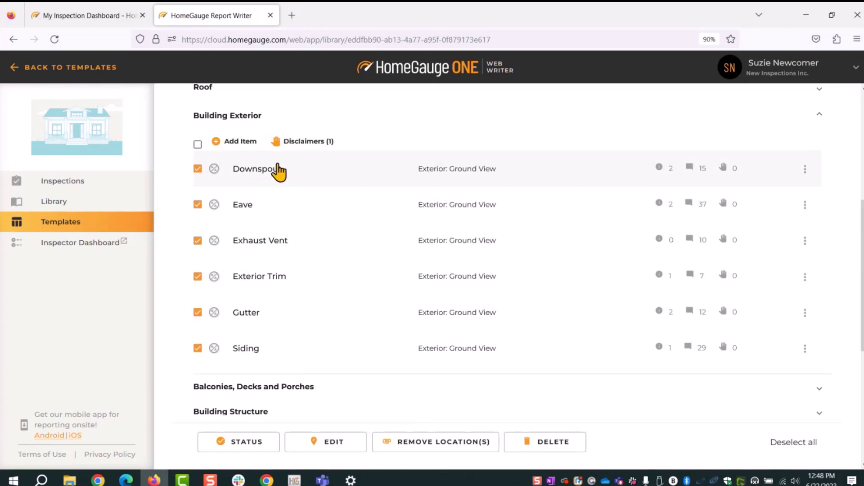
# Step: Review the items in Building Structure and collapse it, then reopen Building Exterior to check its items and their statuses
pyautogui.scroll(-5, 299, 363)
pyautogui.click(219, 157)
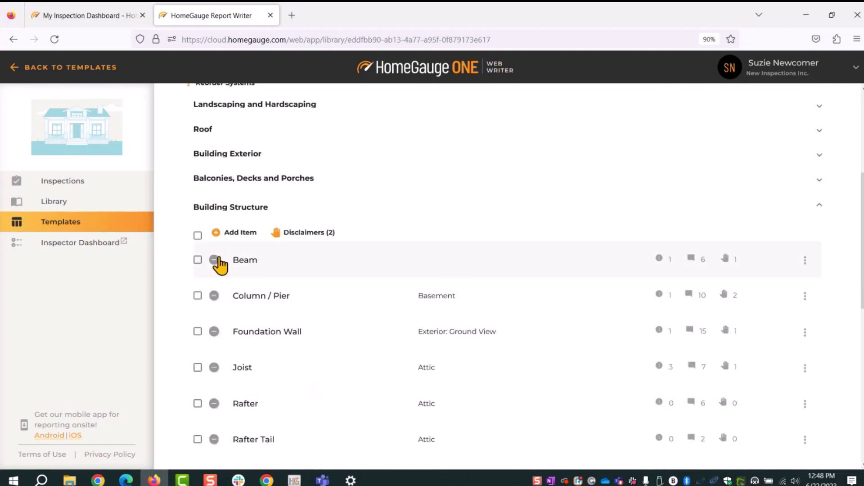
pyautogui.click(238, 214)
pyautogui.scroll(5, 270, 225)
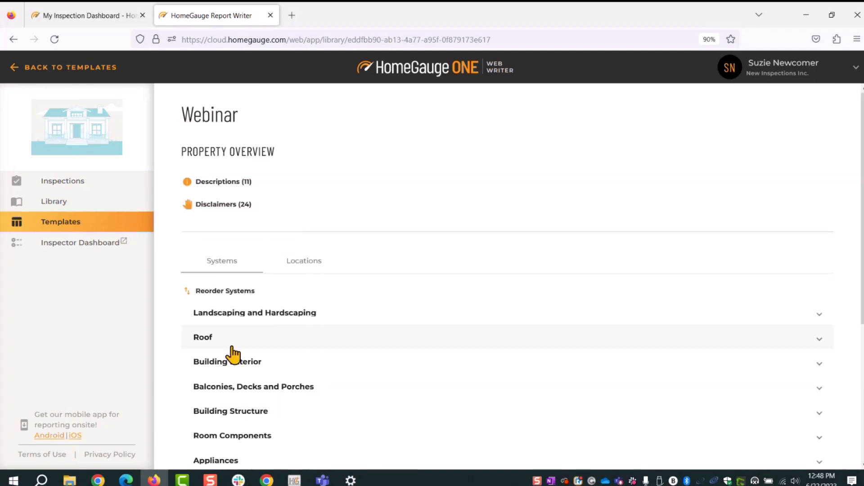
pyautogui.scroll(-2, 225, 328)
pyautogui.click(220, 302)
pyautogui.scroll(-4, 499, 386)
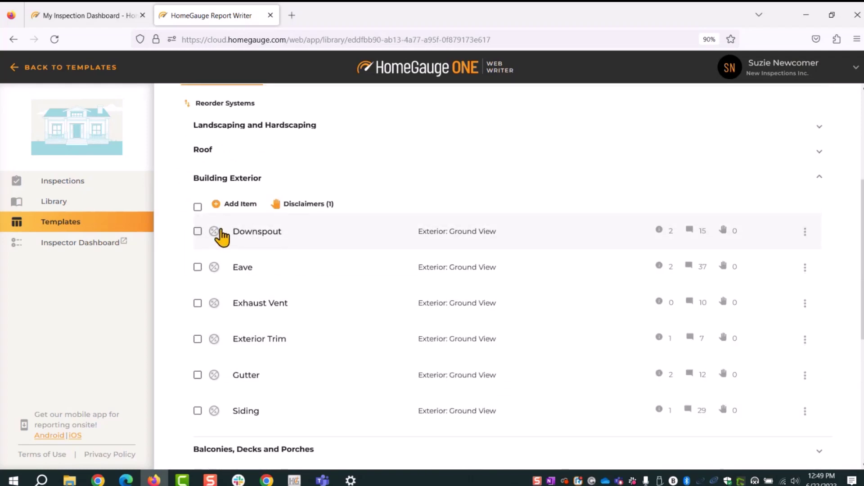
pyautogui.scroll(-1, 243, 396)
pyautogui.scroll(1, 242, 379)
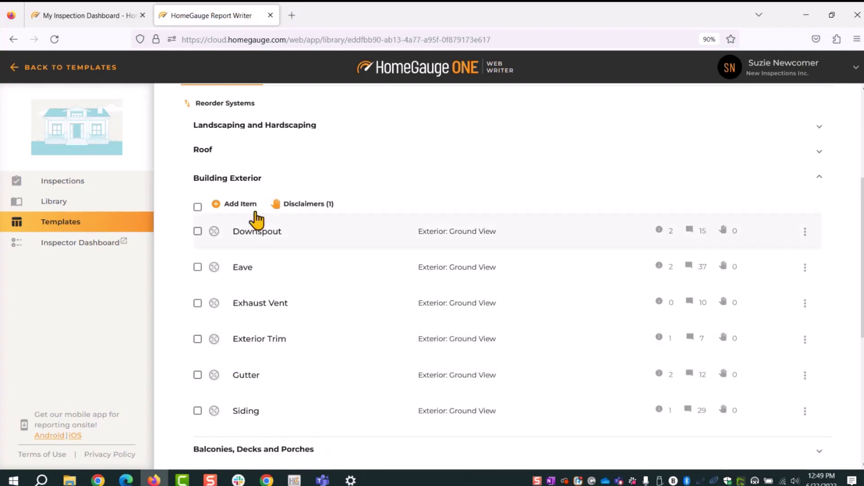
# Step: Collapse Building Exterior, then expand Building Structure and set the status of all its items to Not Applicable
pyautogui.click(259, 185)
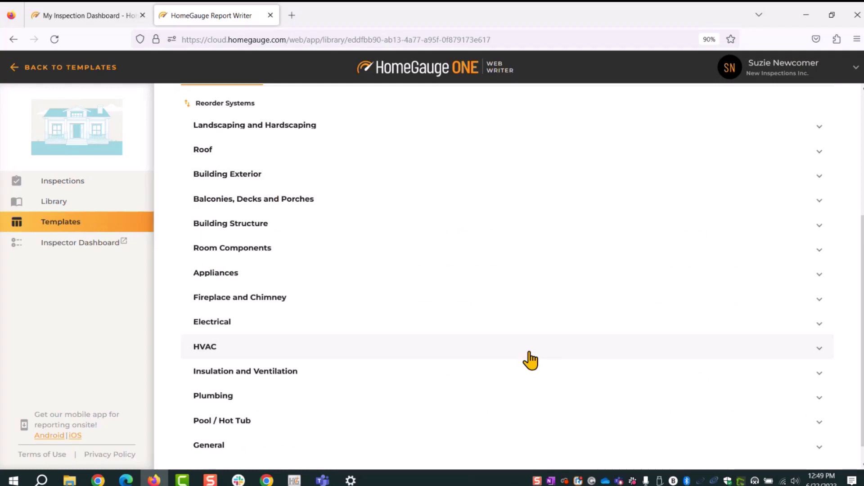
pyautogui.click(253, 233)
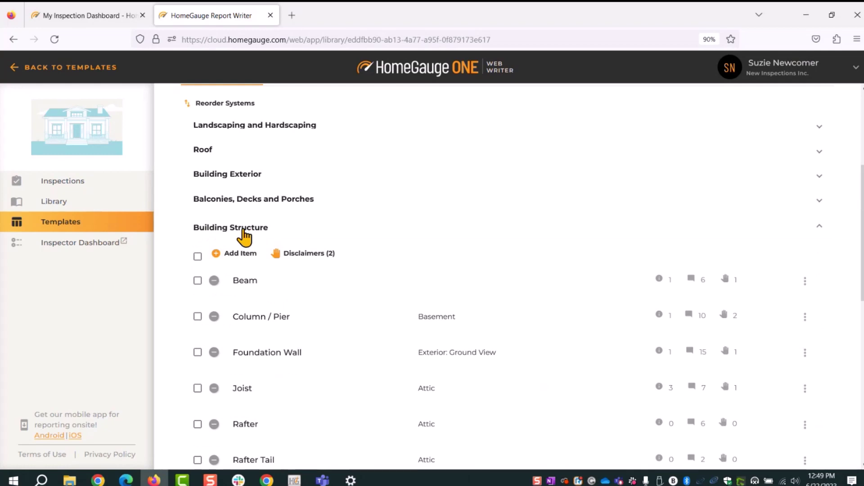
pyautogui.scroll(-2, 243, 233)
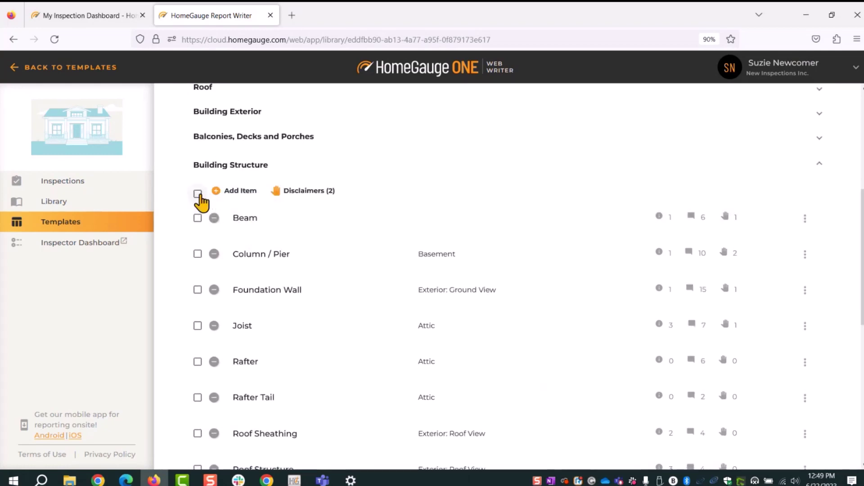
pyautogui.scroll(-2, 198, 198)
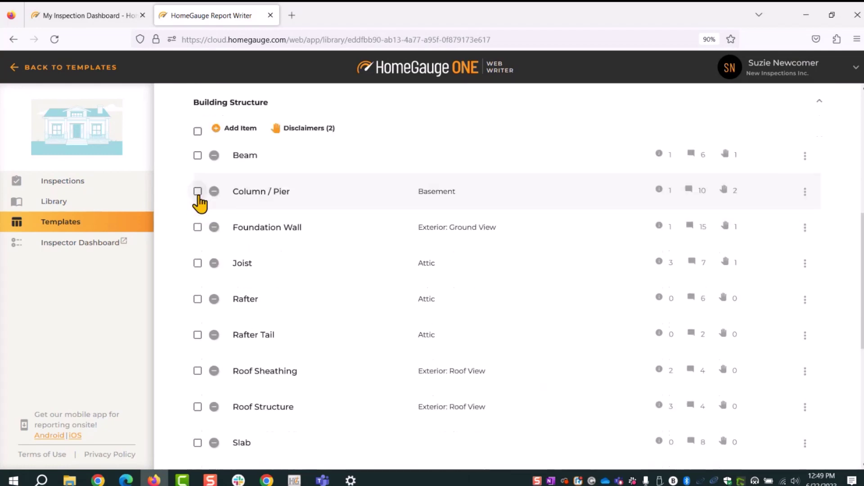
pyautogui.click(198, 131)
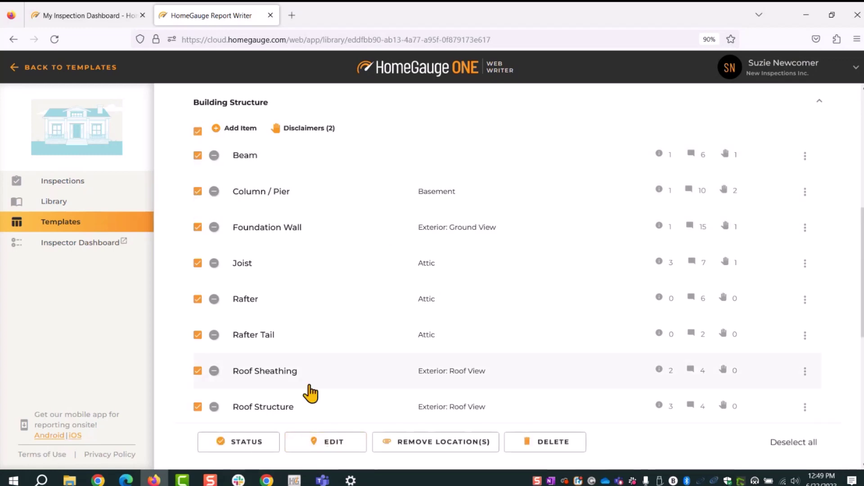
pyautogui.scroll(-3, 270, 401)
pyautogui.scroll(3, 252, 401)
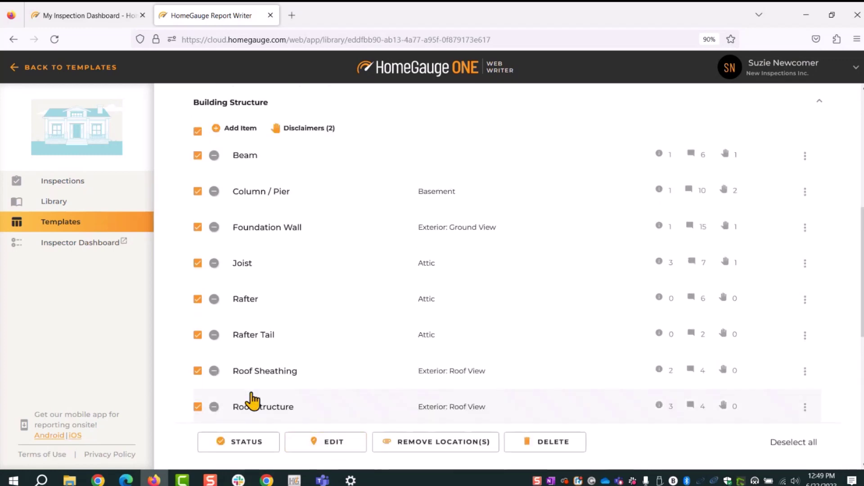
pyautogui.click(227, 451)
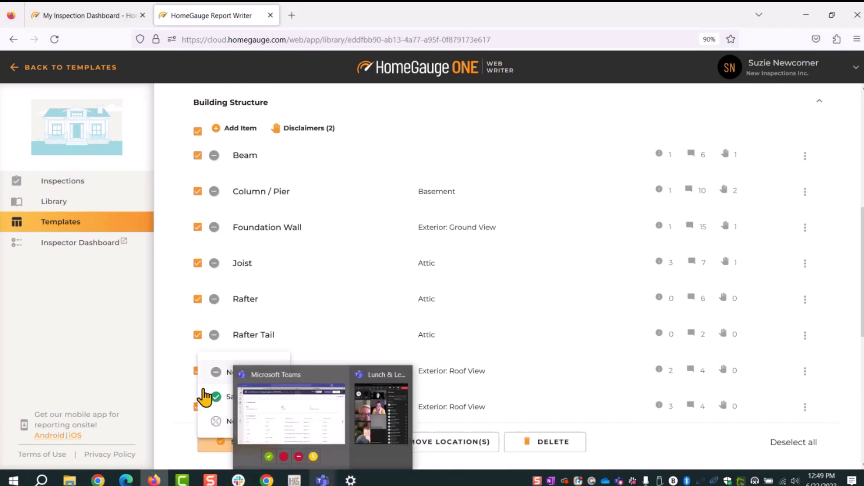
pyautogui.click(214, 420)
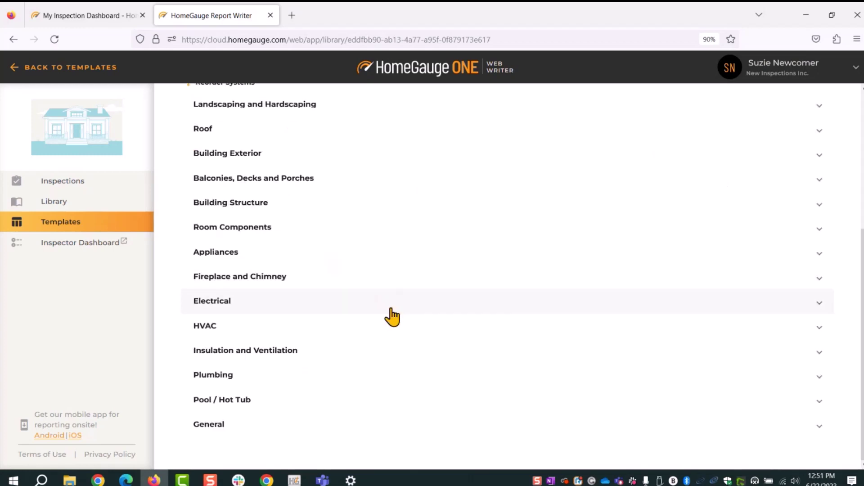
# Step: Switch the template to its Locations view and review the items assigned to the Attic with their systems and statuses
pyautogui.scroll(3, 391, 318)
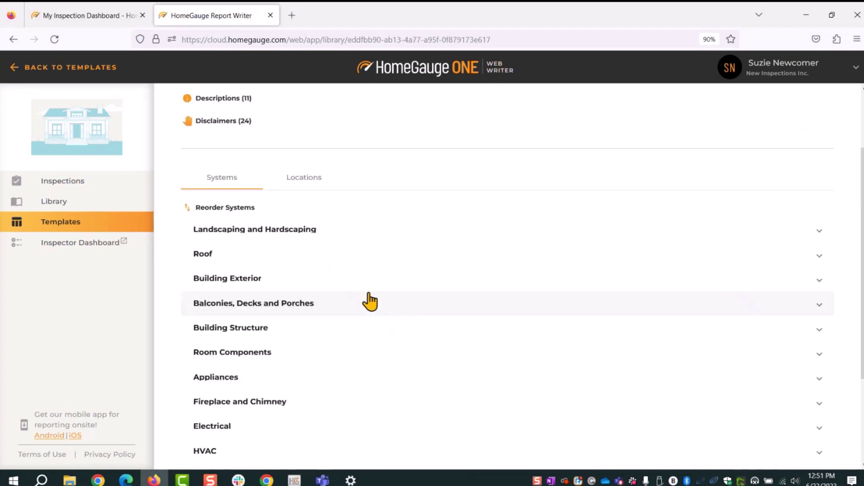
pyautogui.click(310, 189)
pyautogui.scroll(-3, 318, 281)
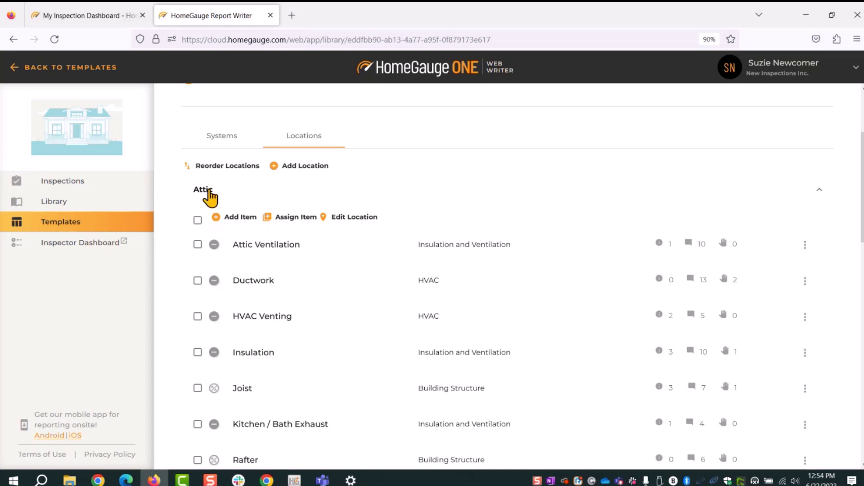
pyautogui.scroll(-2, 345, 280)
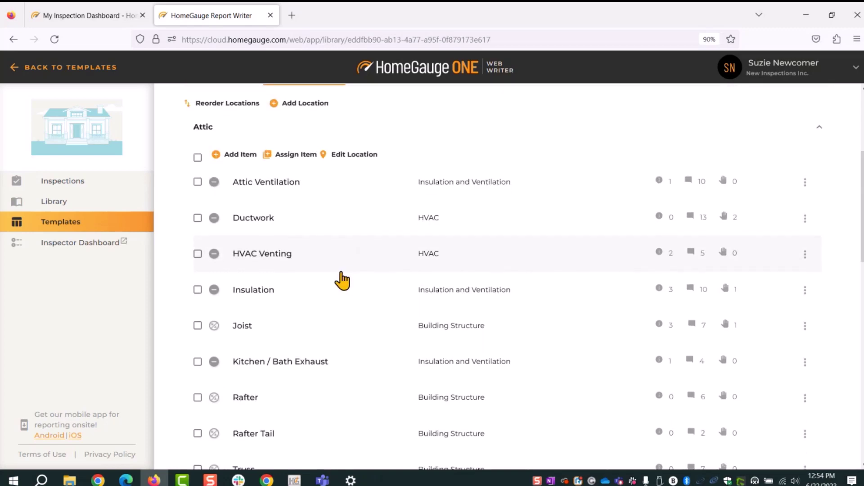
pyautogui.scroll(2, 342, 280)
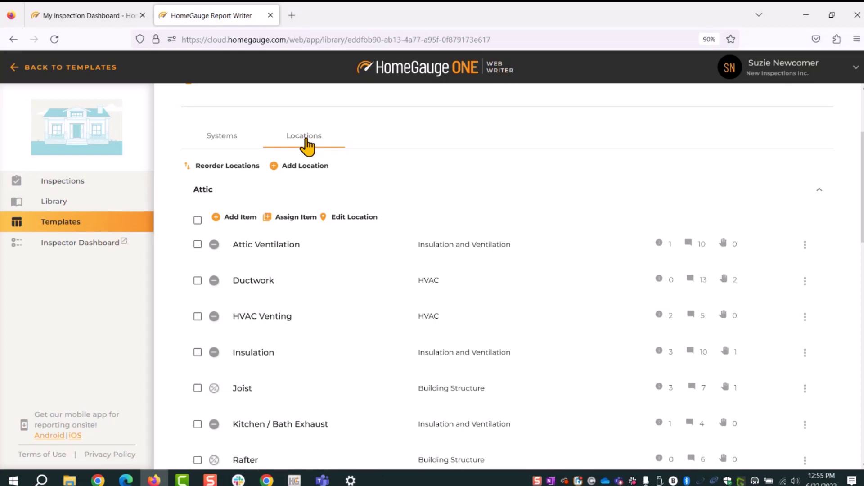
pyautogui.scroll(-2, 360, 258)
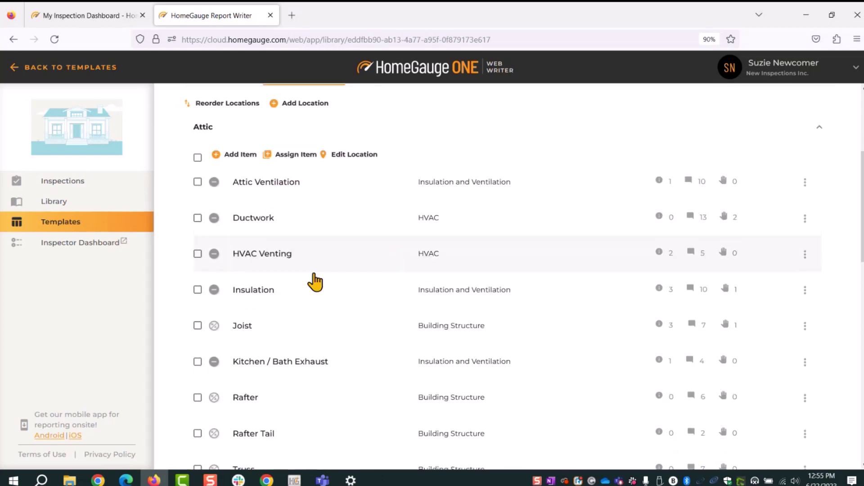
pyautogui.scroll(-2, 401, 286)
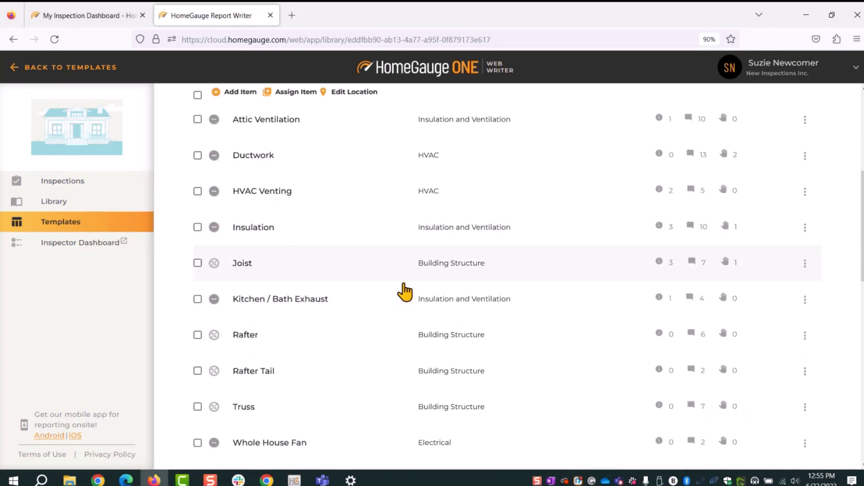
pyautogui.scroll(4, 401, 288)
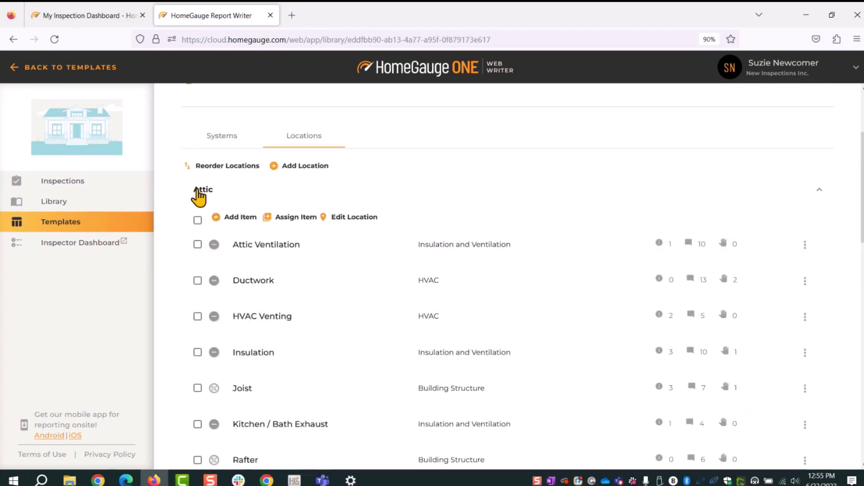
pyautogui.click(197, 221)
pyautogui.scroll(-1, 266, 394)
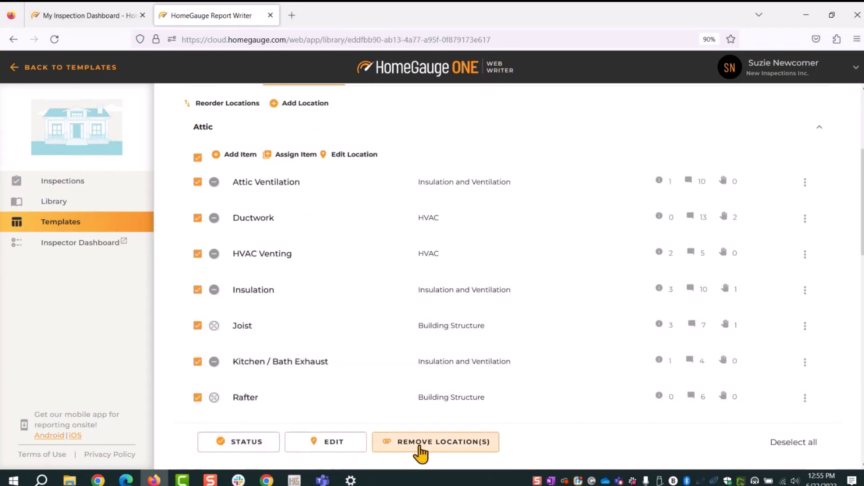
pyautogui.click(197, 161)
pyautogui.scroll(5, 377, 253)
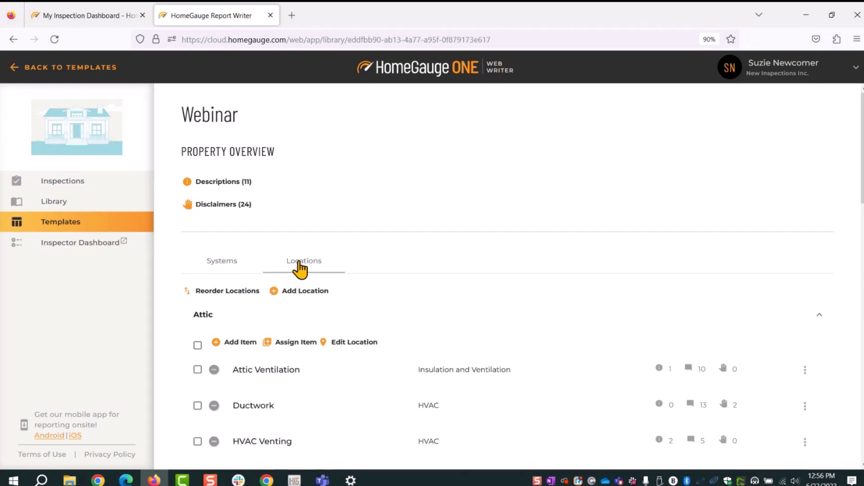
pyautogui.scroll(-4, 450, 259)
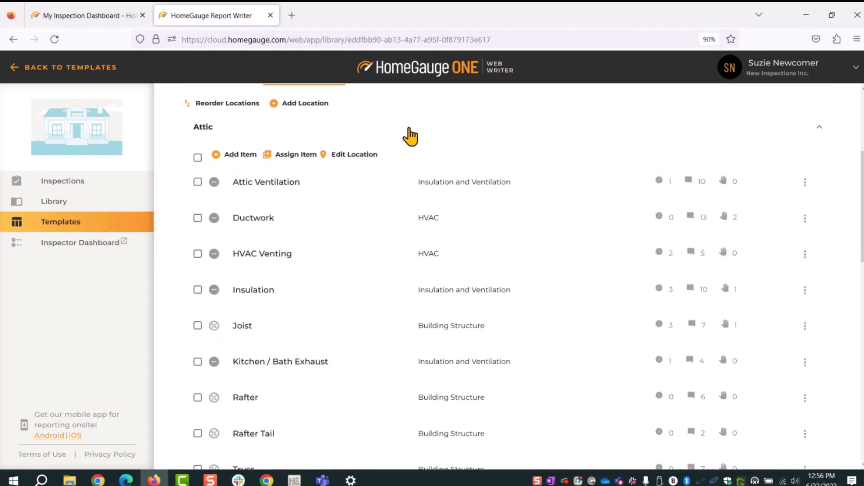
# Step: Select all items in the Attic and remove their location assignment
pyautogui.click(198, 158)
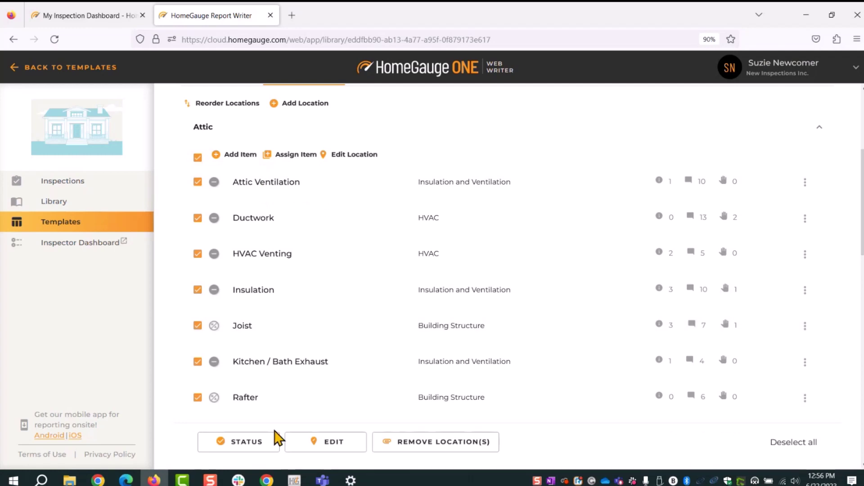
pyautogui.scroll(2, 193, 237)
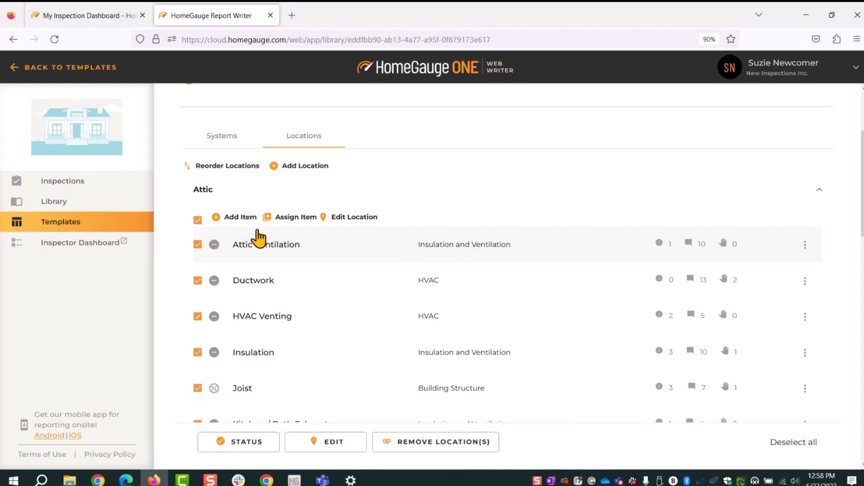
pyautogui.click(419, 444)
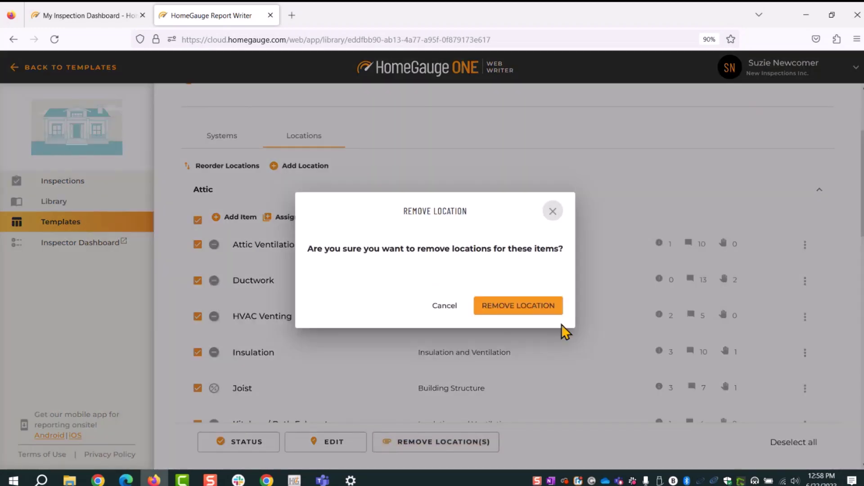
pyautogui.click(532, 313)
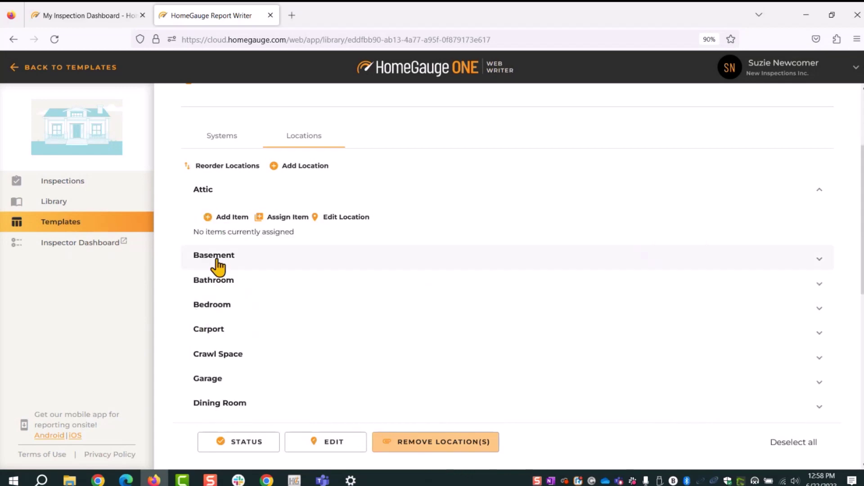
# Step: Expand the Basement location, select all its items and remove their location assignment
pyautogui.click(217, 267)
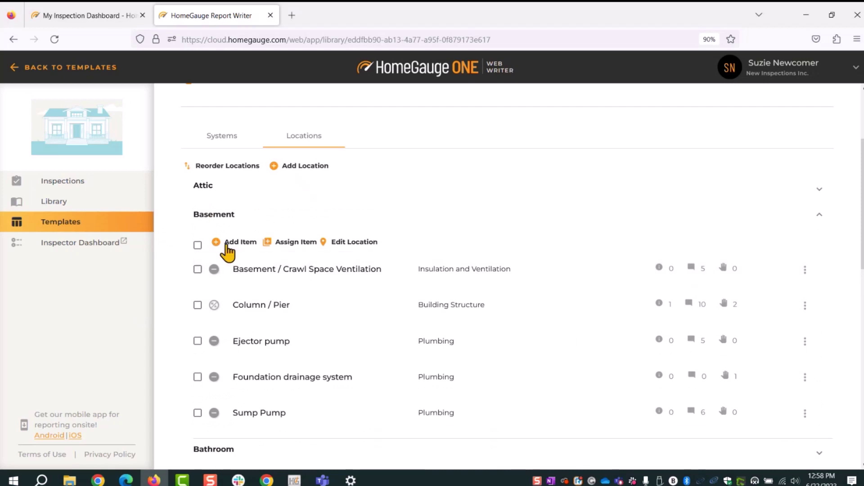
pyautogui.click(198, 245)
pyautogui.scroll(-4, 449, 293)
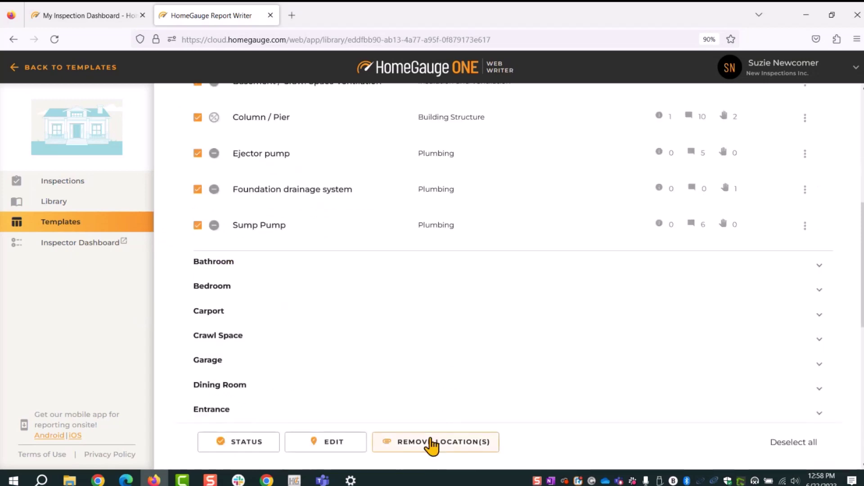
pyautogui.click(432, 446)
pyautogui.click(498, 308)
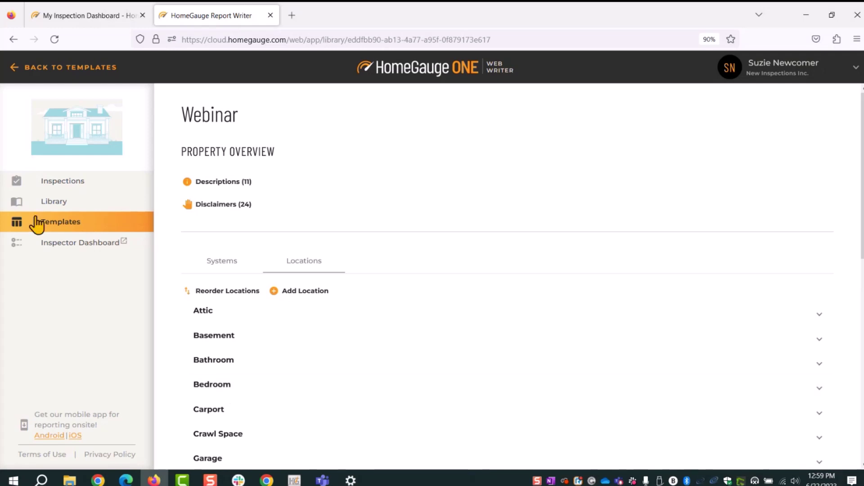
# Step: Go to the Library and expand the Roof system to review its items and the Property Overview section
pyautogui.click(57, 210)
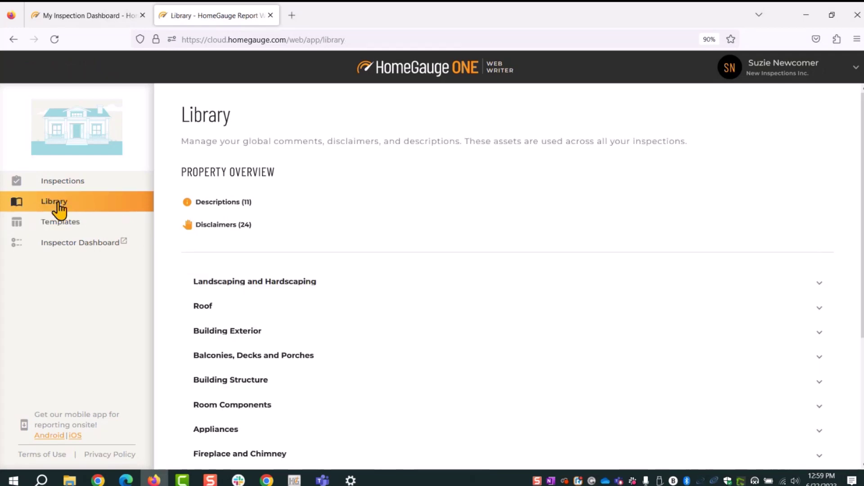
pyautogui.click(206, 308)
pyautogui.scroll(-2, 451, 267)
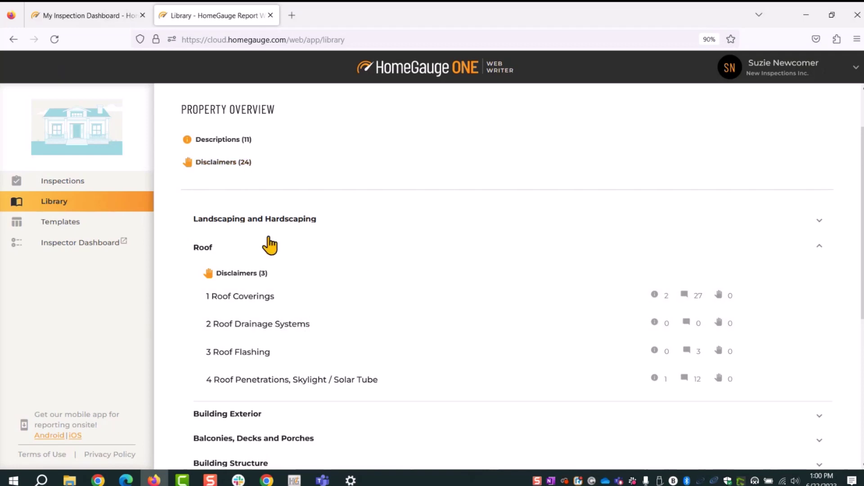
pyautogui.scroll(3, 283, 270)
pyautogui.moveTo(183, 171); pyautogui.dragTo(312, 180)
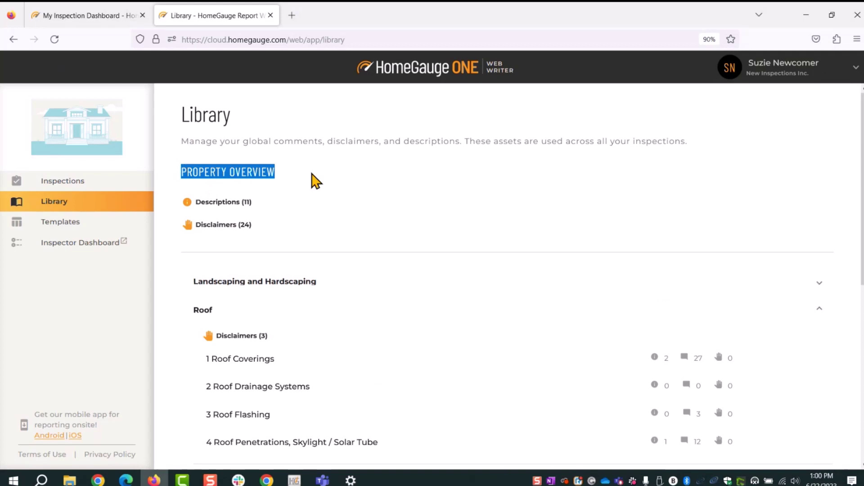
pyautogui.click(296, 194)
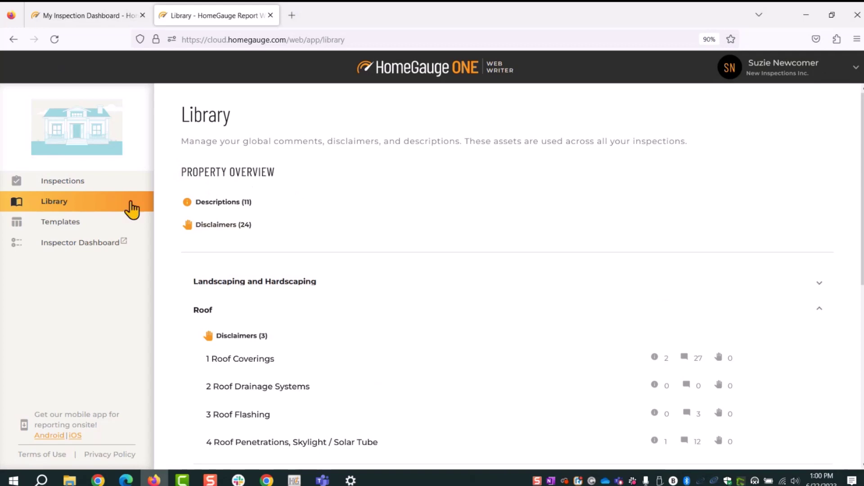
# Step: Edit the Present During Inspection description in the Library's Property Overview and add the option Septic Tech
pyautogui.click(231, 205)
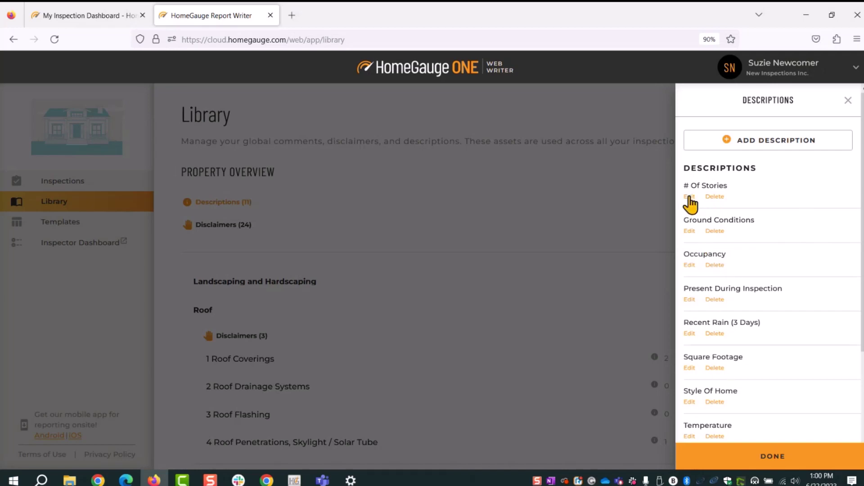
pyautogui.click(690, 304)
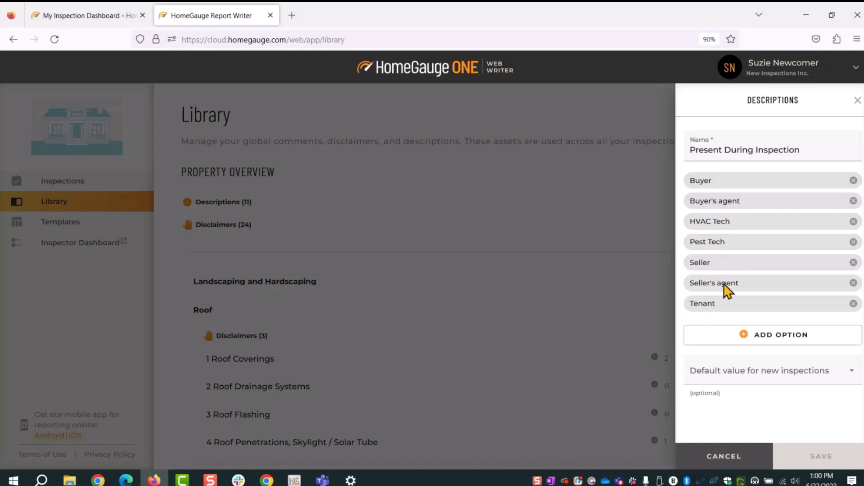
pyautogui.click(746, 336)
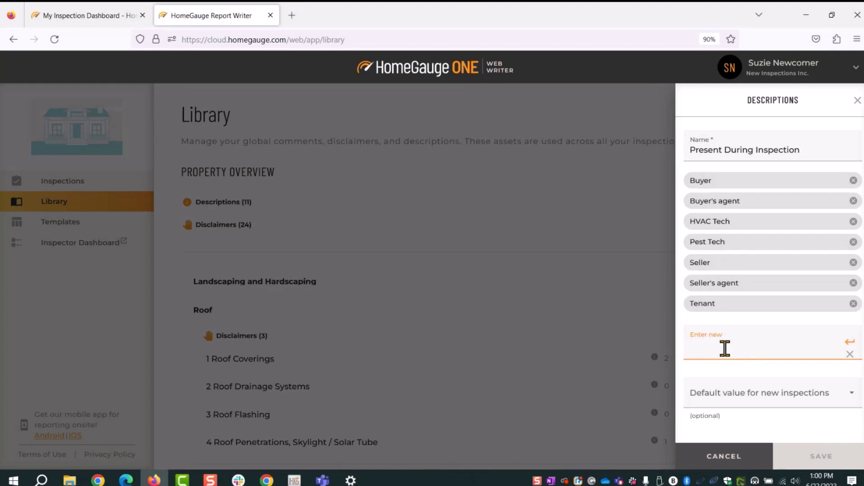
pyautogui.write('Septic Tech')
pyautogui.click(850, 343)
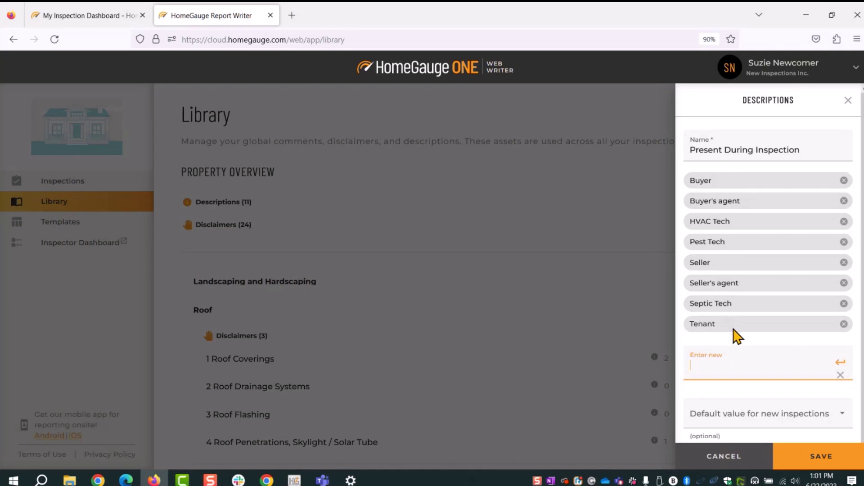
# Step: Save the Present During Inspection description without a default value and delete one description near the end of the Property Overview list
pyautogui.scroll(-1, 737, 335)
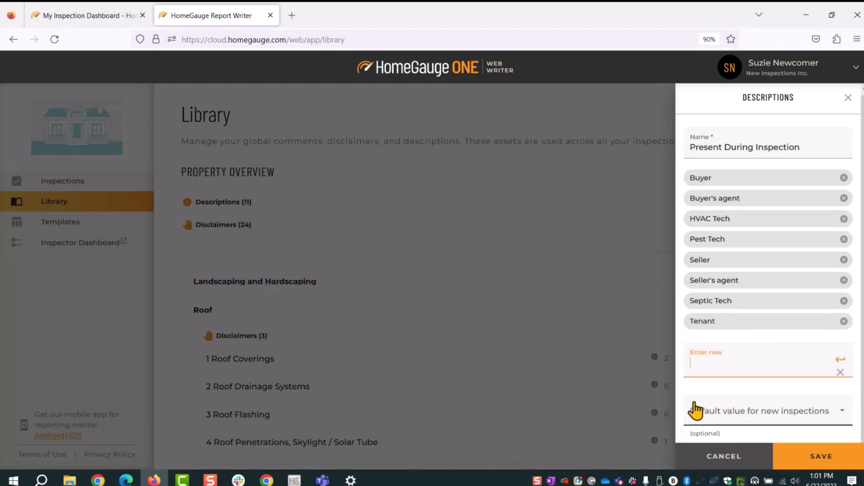
pyautogui.click(832, 412)
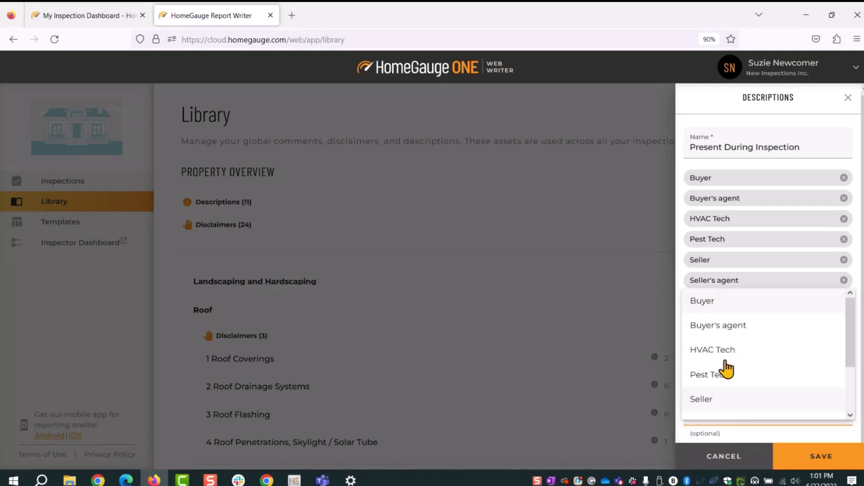
pyautogui.click(704, 436)
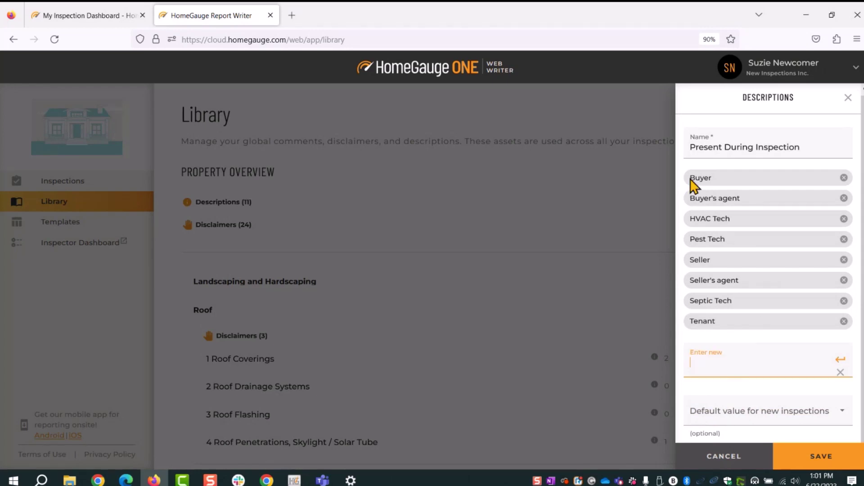
pyautogui.click(822, 463)
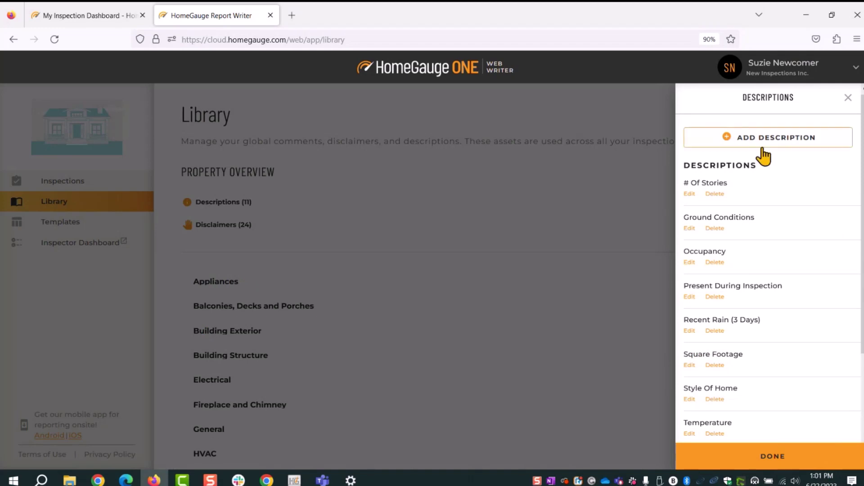
pyautogui.scroll(-3, 718, 366)
pyautogui.click(716, 357)
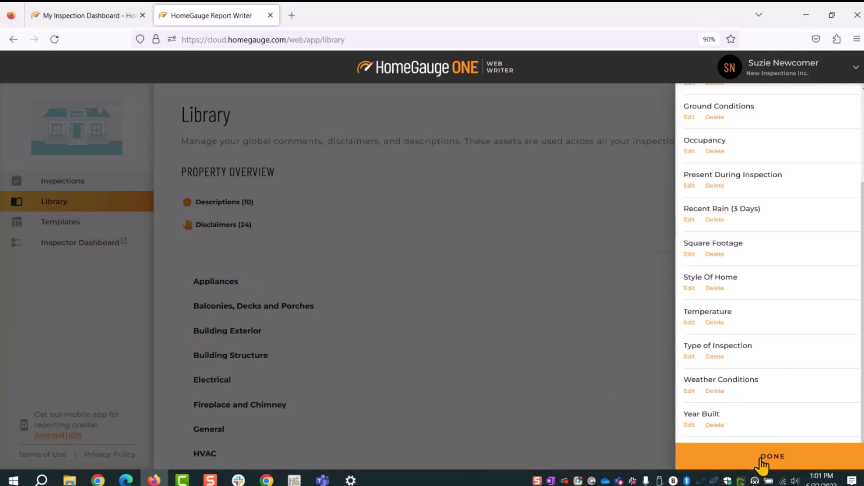
# Step: Edit the Style Of Home description in the Property Overview and add the option New Item
pyautogui.scroll(2, 742, 307)
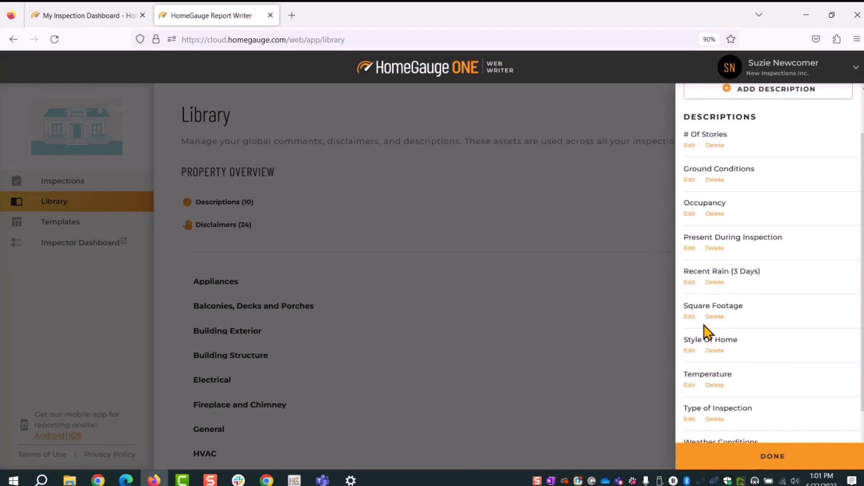
pyautogui.click(689, 351)
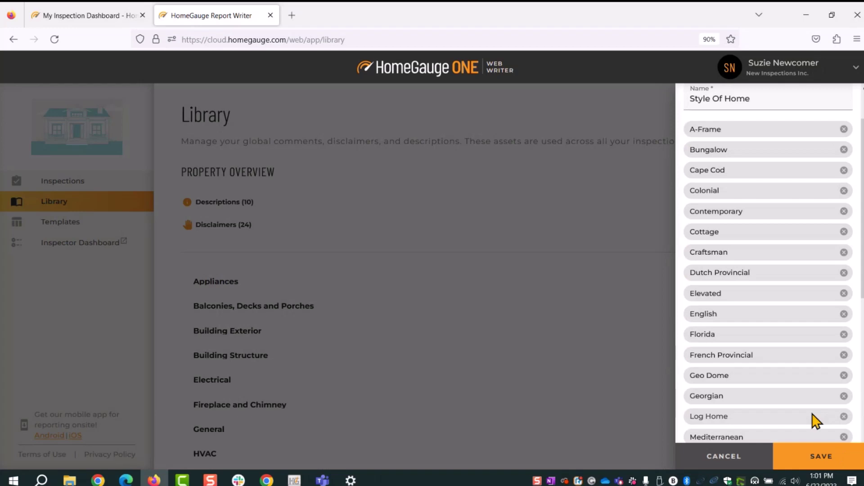
pyautogui.scroll(-5, 785, 396)
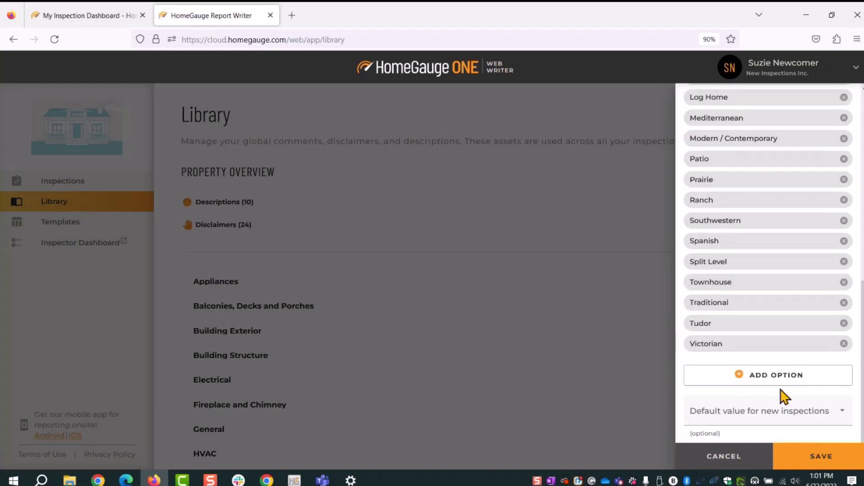
pyautogui.click(729, 377)
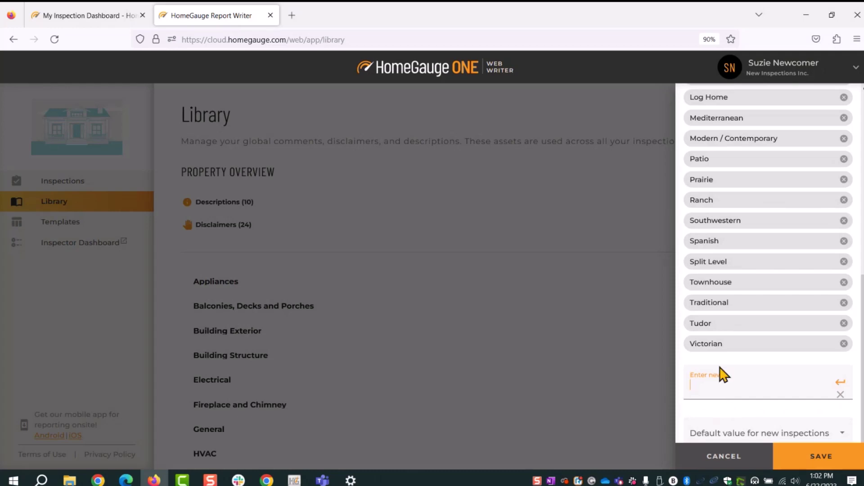
pyautogui.scroll(-1, 720, 371)
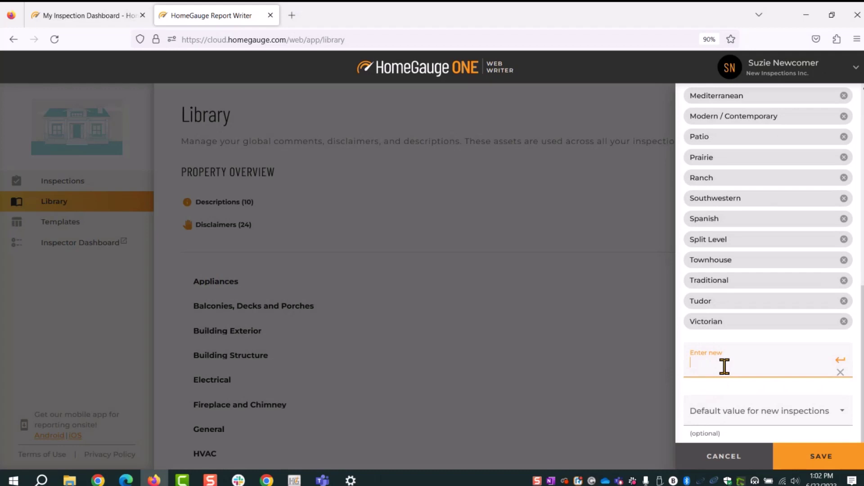
pyautogui.write('New Item')
pyautogui.click(840, 361)
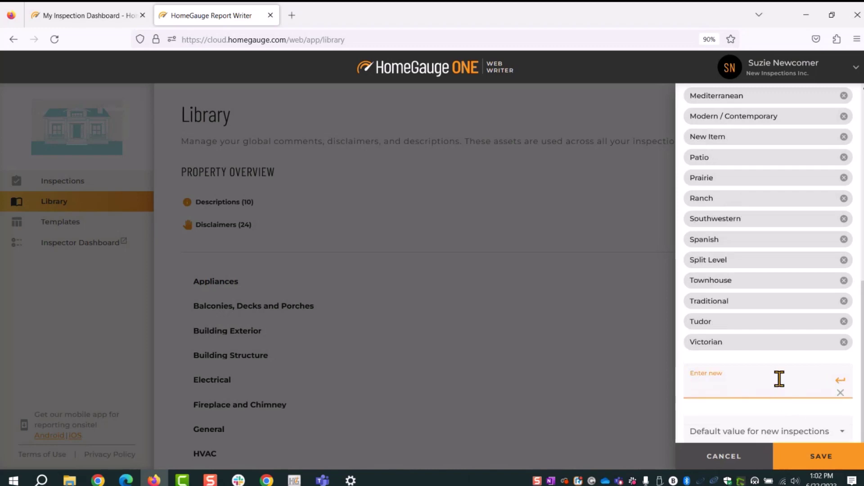
# Step: Review the Style Of Home options, enter Test as another new option and save the description
pyautogui.scroll(-1, 779, 380)
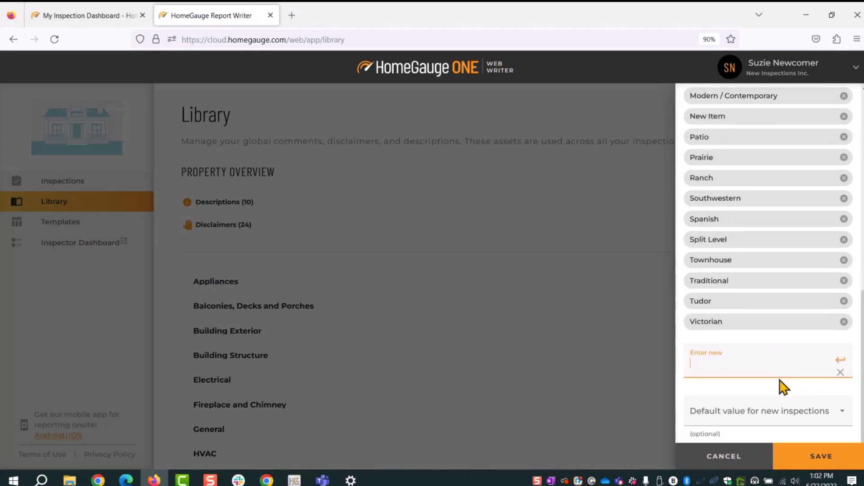
pyautogui.click(840, 374)
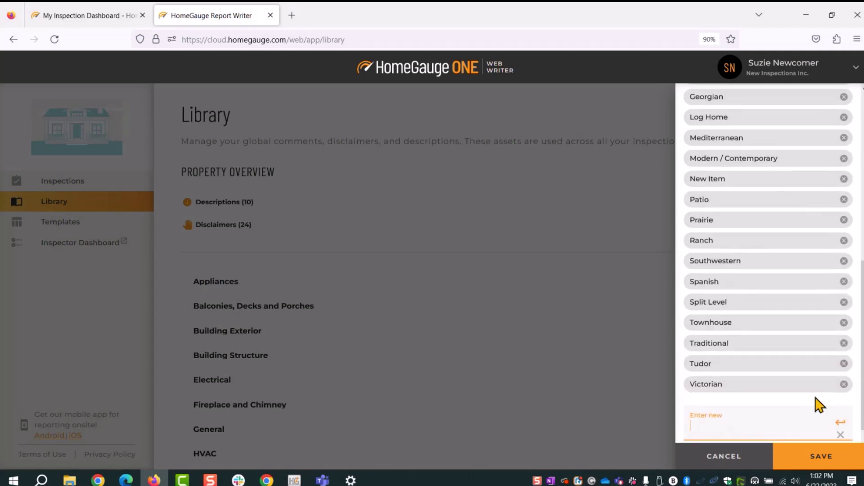
pyautogui.scroll(-2, 835, 408)
pyautogui.scroll(5, 836, 407)
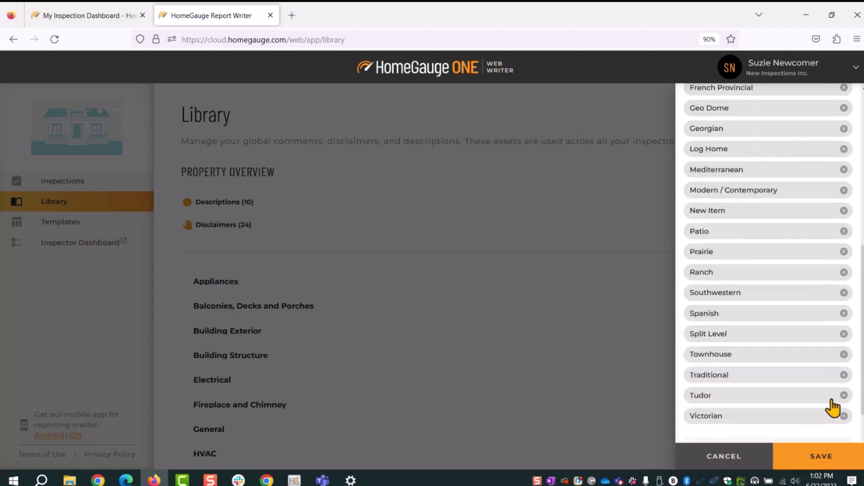
pyautogui.scroll(3, 835, 405)
pyautogui.scroll(-6, 831, 398)
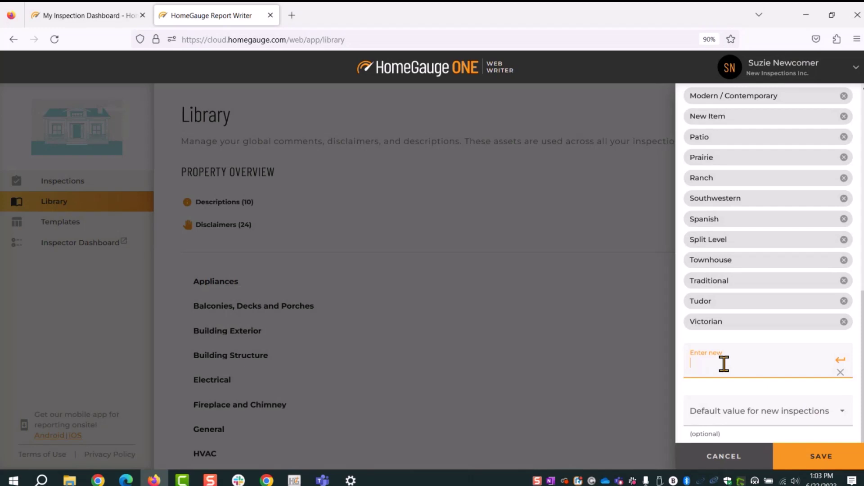
pyautogui.write('Test')
pyautogui.click(830, 469)
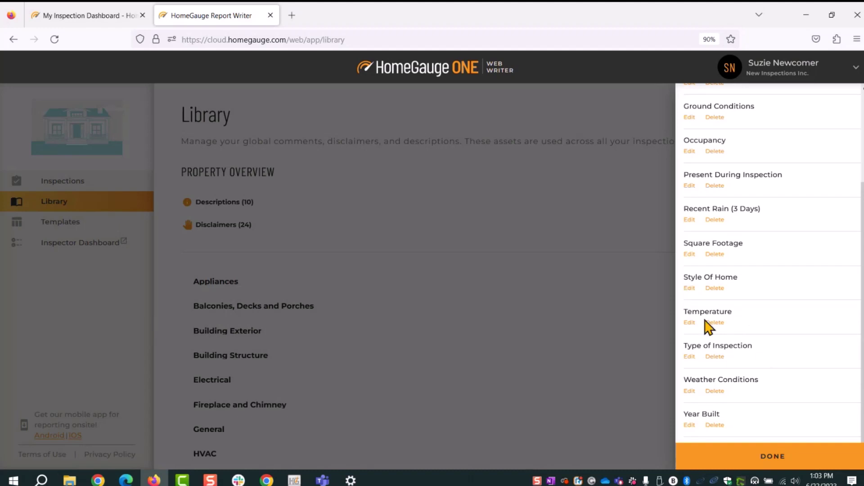
# Step: Edit the Style Of Home description again, add the option New and save it
pyautogui.click(689, 290)
pyautogui.scroll(-5, 829, 346)
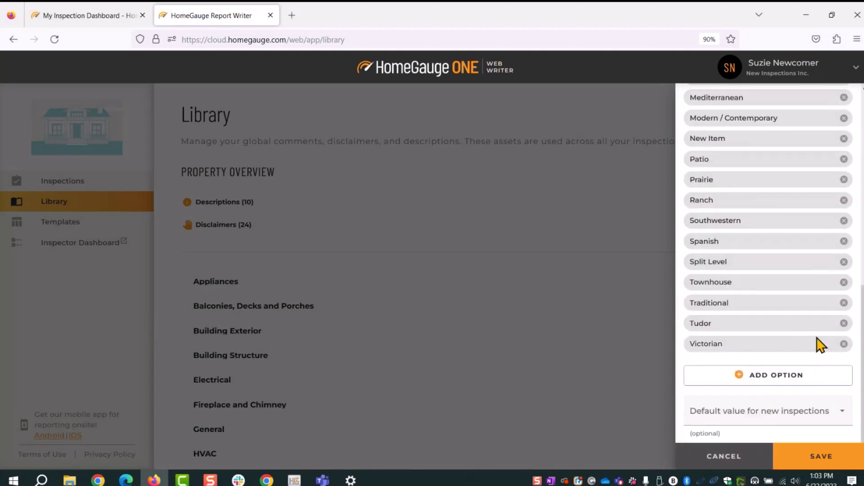
pyautogui.click(736, 386)
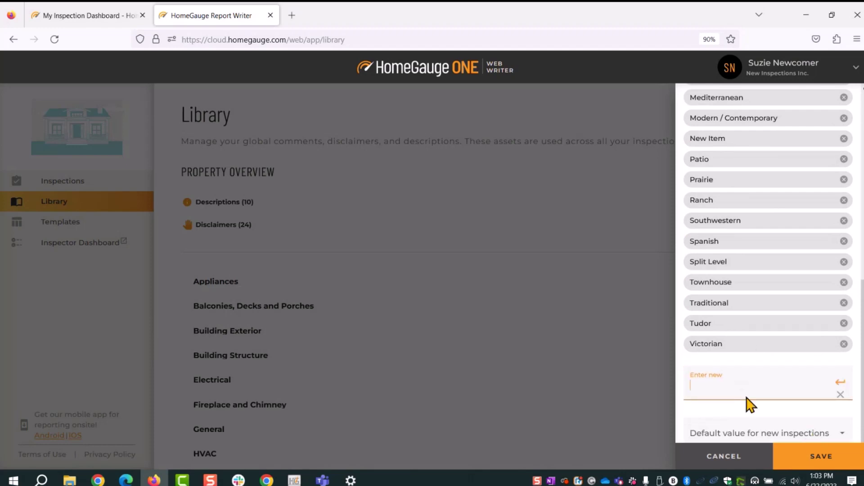
pyautogui.write('New')
pyautogui.click(840, 383)
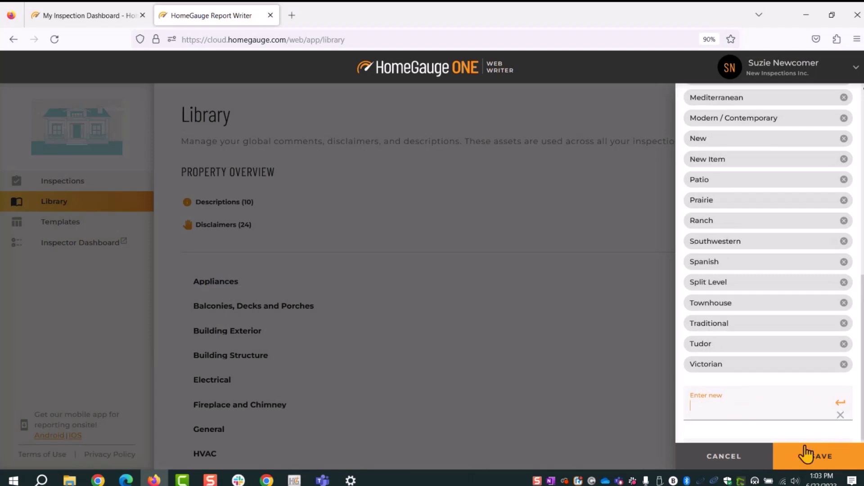
pyautogui.scroll(-2, 747, 401)
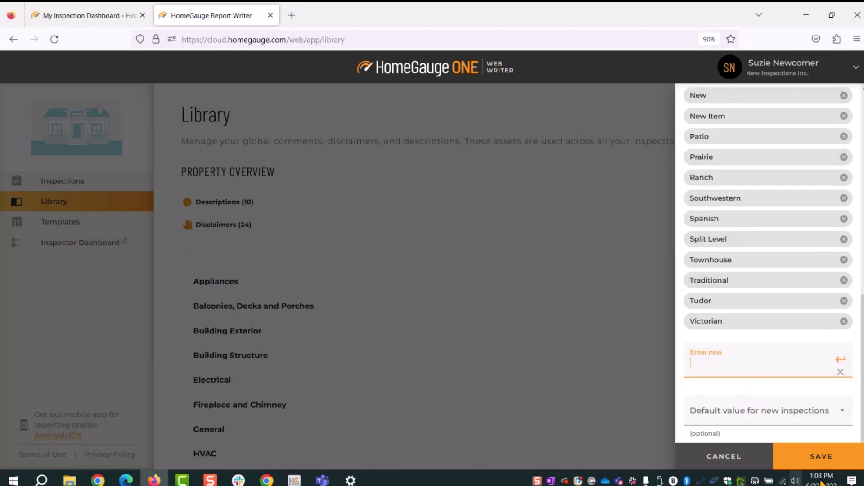
pyautogui.click(822, 456)
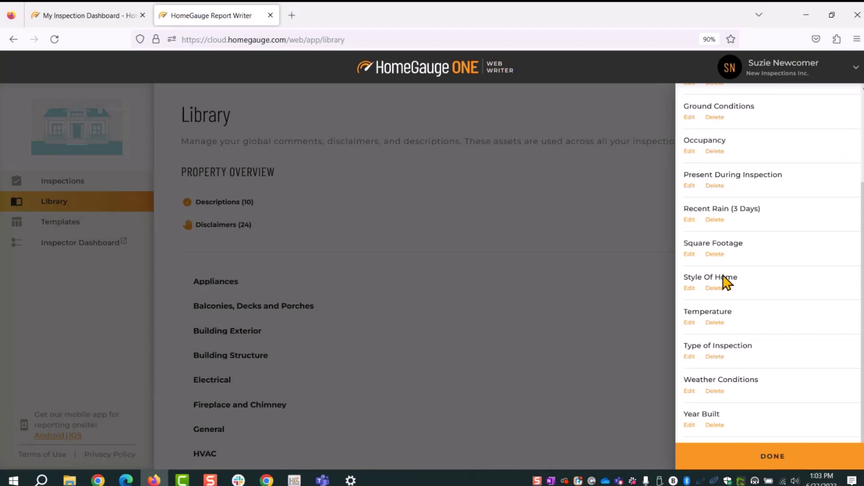
# Step: Open the Property Overview disclaimers and look at the form for creating a new disclaimer
pyautogui.scroll(3, 738, 244)
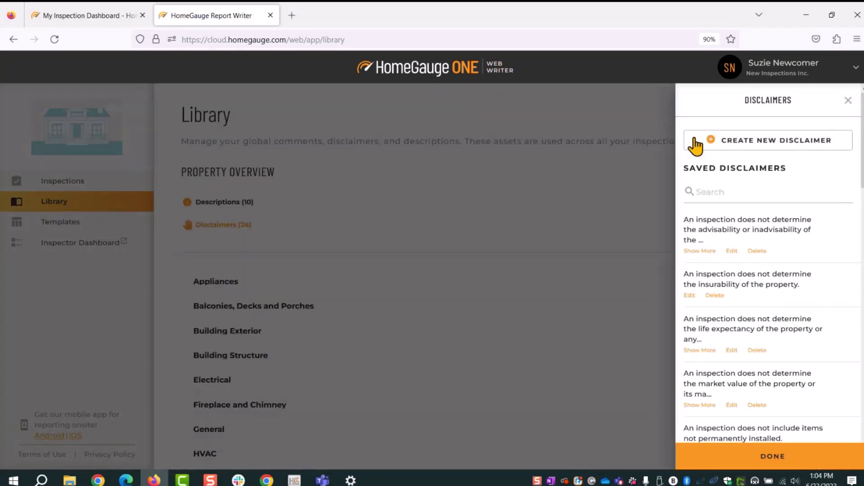
pyautogui.click(734, 142)
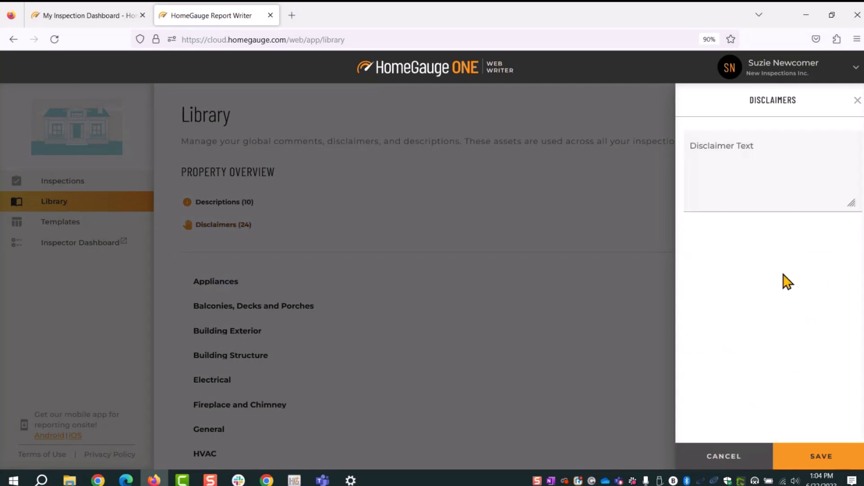
pyautogui.click(714, 147)
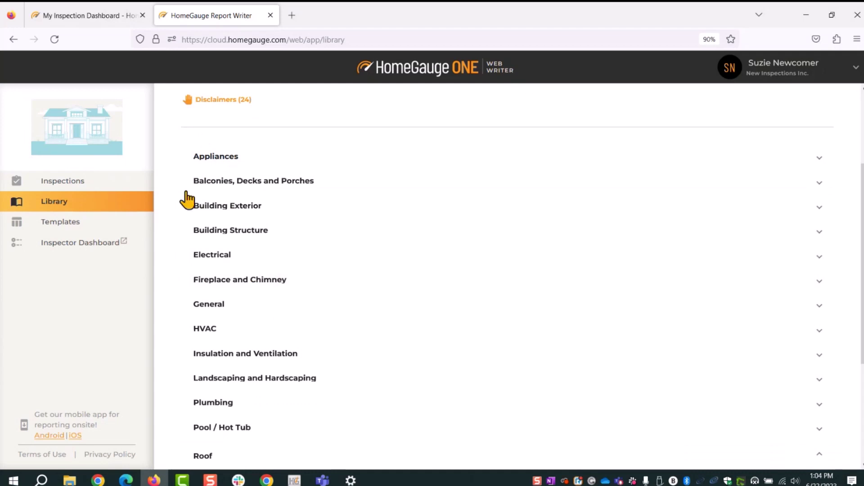
# Step: Review the Roof items in the Library, then reload the page and expand the Roof system again
pyautogui.scroll(-3, 260, 305)
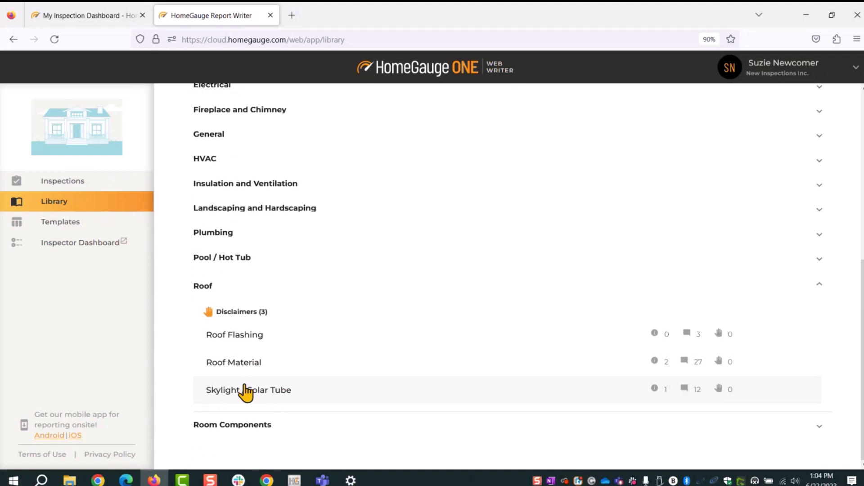
pyautogui.scroll(1, 245, 392)
pyautogui.scroll(-1, 229, 373)
pyautogui.click(55, 39)
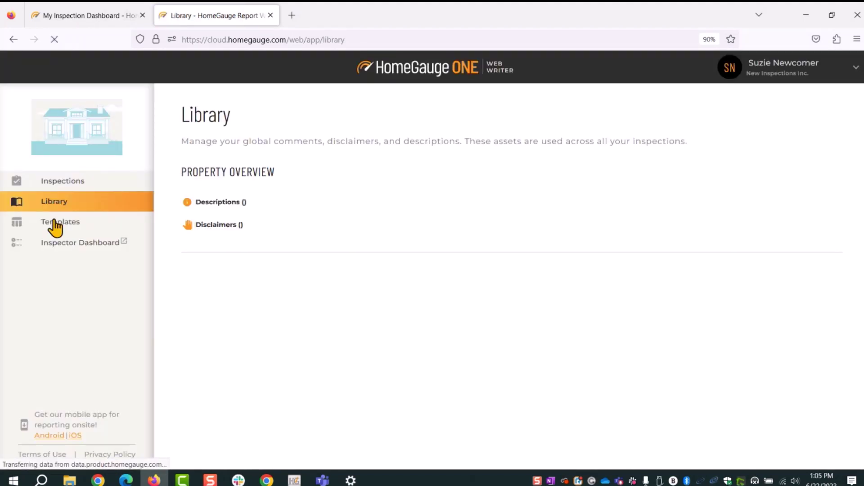
pyautogui.scroll(-4, 338, 369)
pyautogui.click(241, 401)
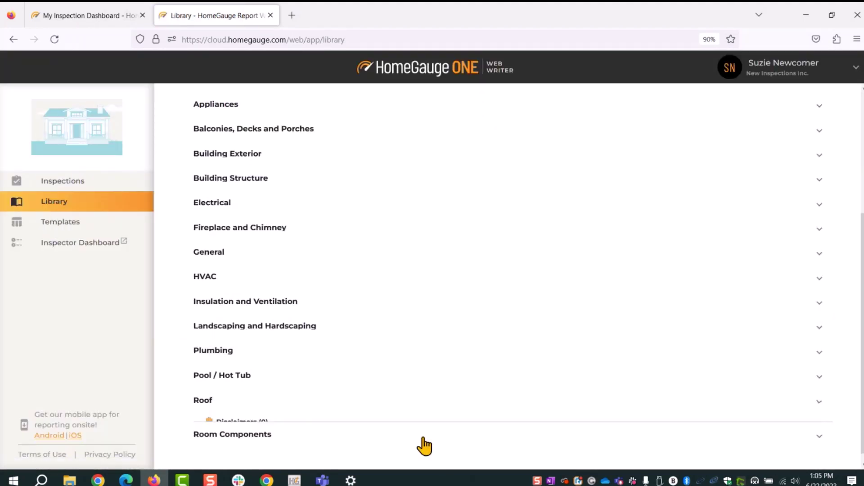
pyautogui.scroll(-2, 451, 428)
# Step: Open the Webinar template, expand its Roof system and inspect the settings of item 4 Roof Penetrations, Skylight / Solar Tube without changing them
pyautogui.click(92, 225)
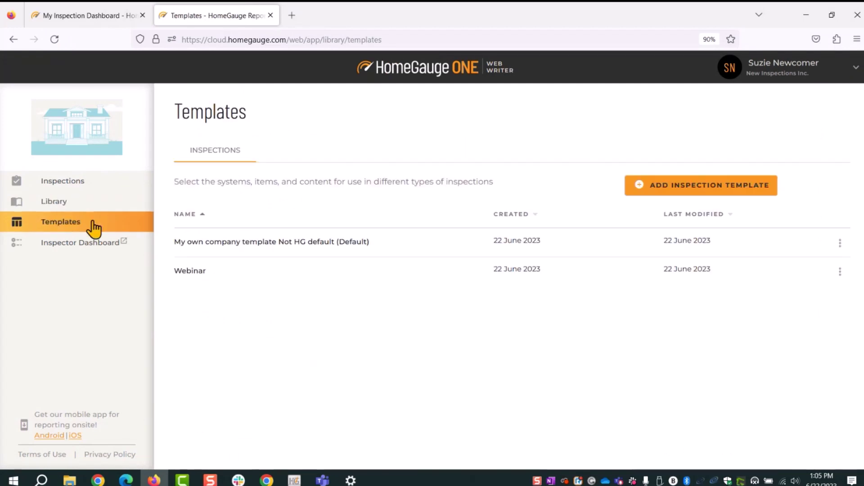
pyautogui.click(199, 276)
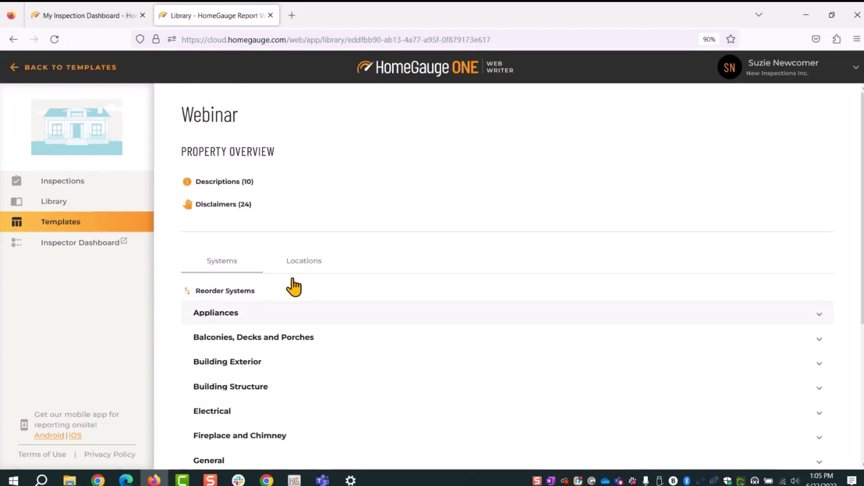
pyautogui.scroll(-5, 279, 278)
pyautogui.scroll(4, 239, 322)
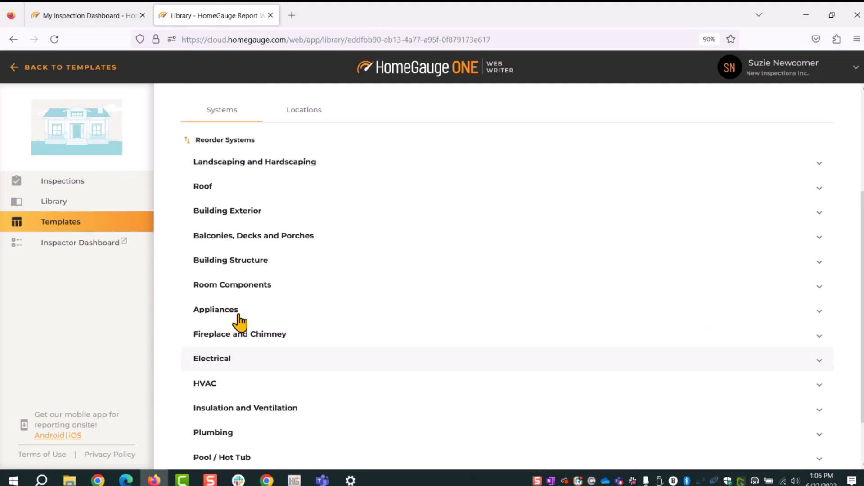
pyautogui.click(207, 325)
pyautogui.scroll(-3, 405, 338)
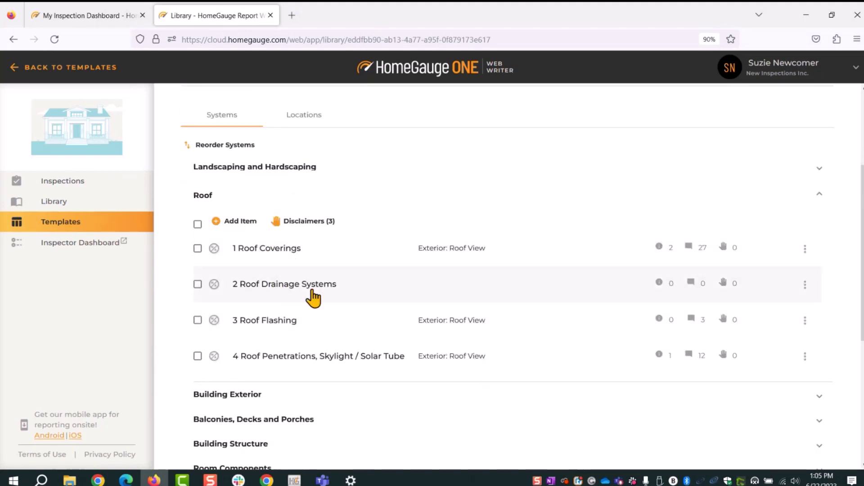
pyautogui.click(368, 360)
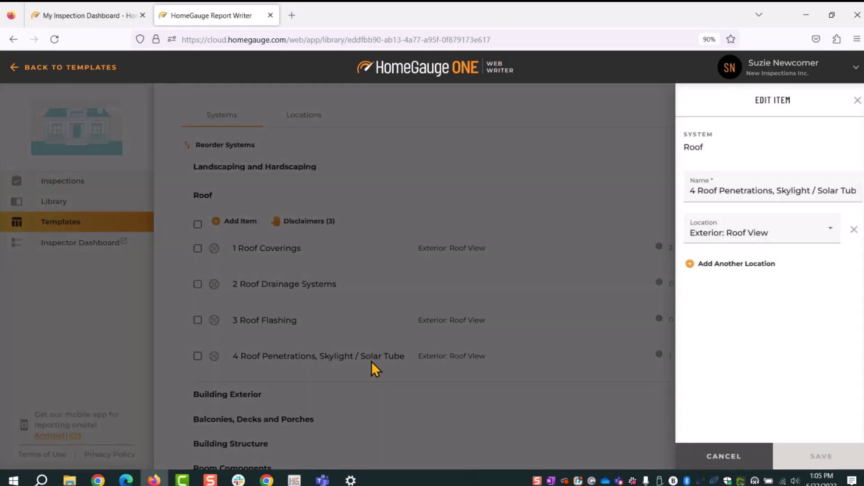
pyautogui.click(757, 460)
# Step: In the Library's Roof system, start a new description named Gutter Type for 2 Roof Drainage Systems
pyautogui.click(106, 201)
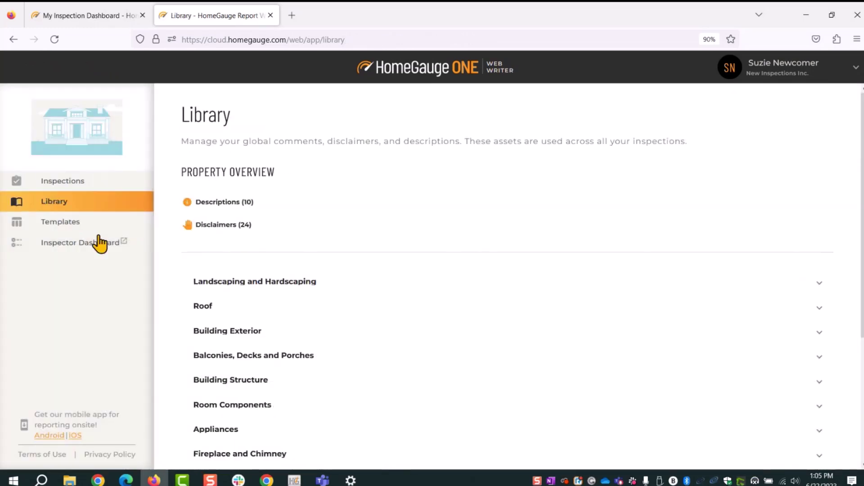
pyautogui.scroll(-2, 285, 320)
pyautogui.click(204, 247)
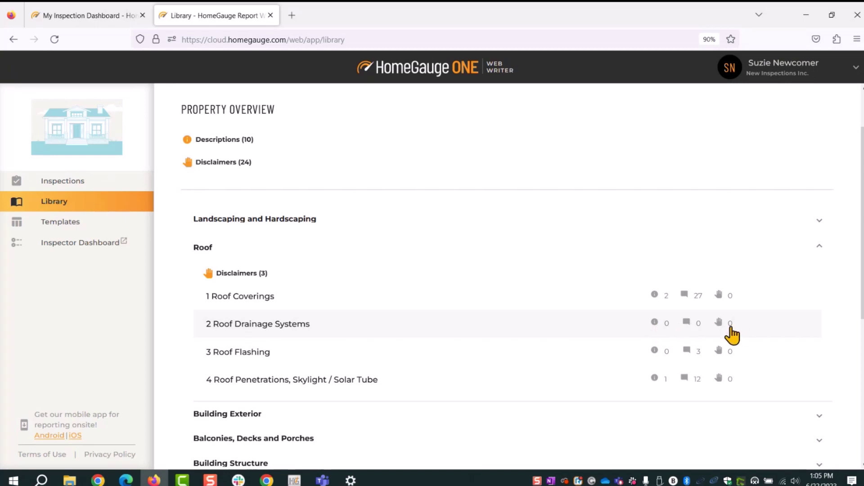
pyautogui.click(655, 322)
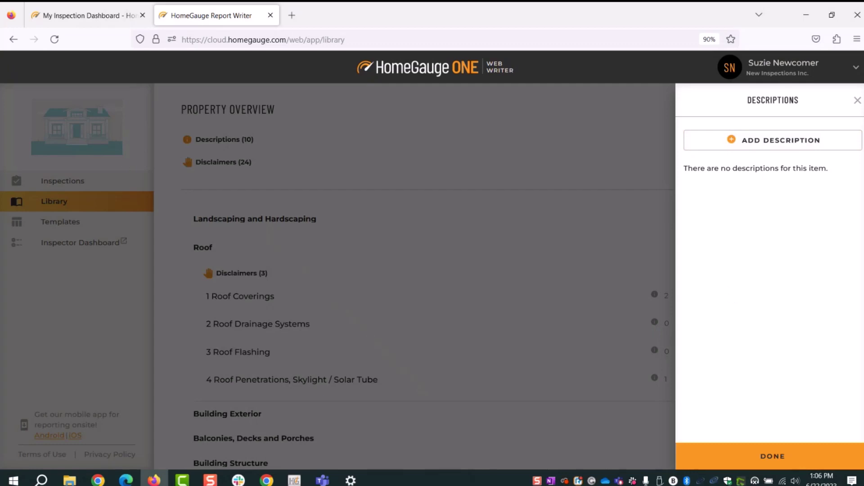
pyautogui.click(710, 145)
pyautogui.click(713, 148)
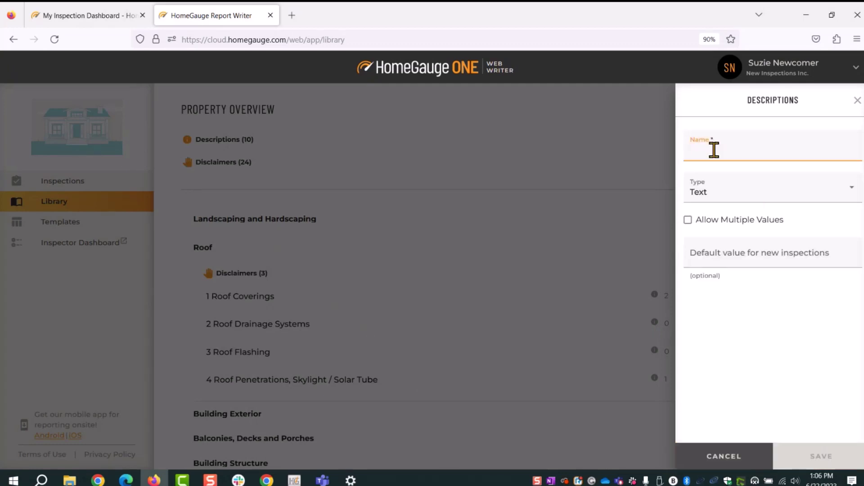
pyautogui.write('Gutter')
pyautogui.write('Type')
# Step: Set the Gutter Type description's type to List and allow multiple values
pyautogui.click(715, 192)
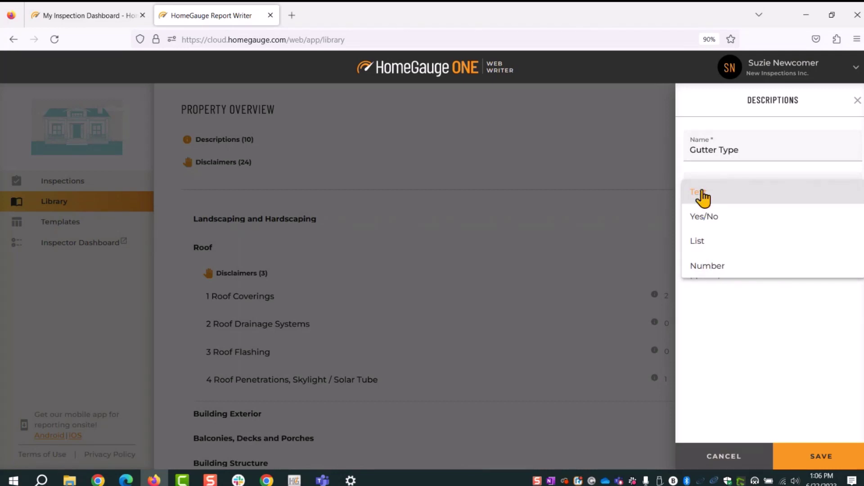
pyautogui.click(707, 246)
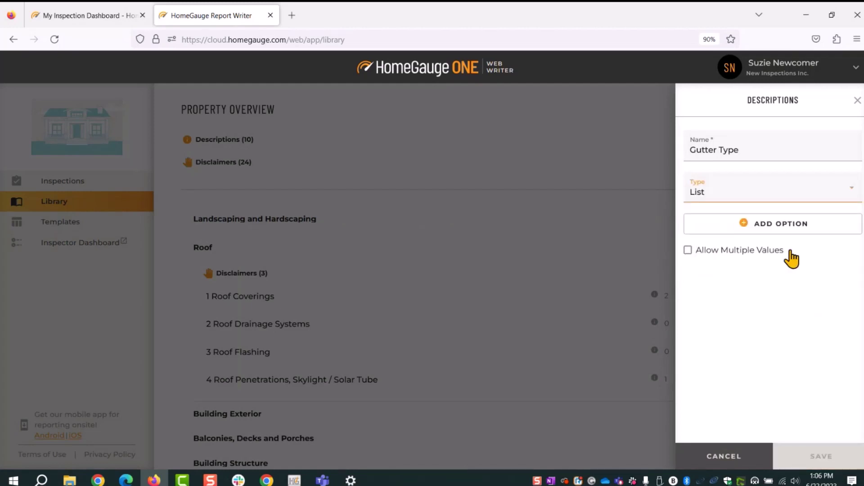
pyautogui.click(690, 251)
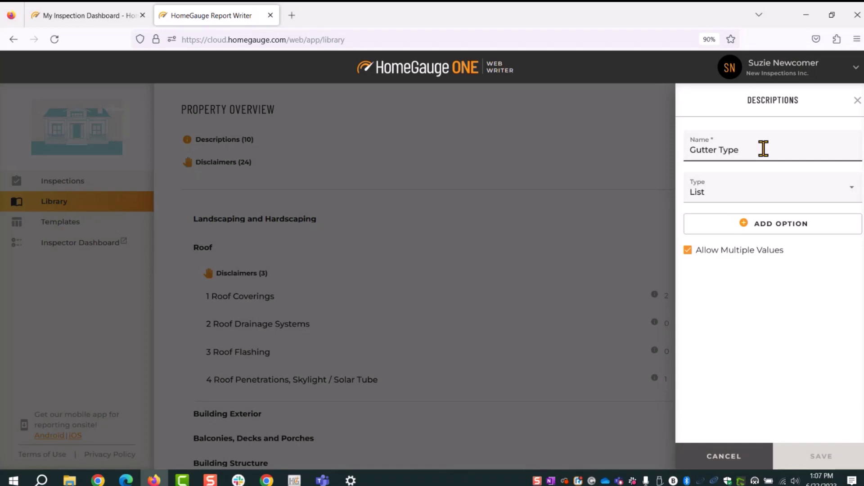
# Step: Add the options Covered and Open to the Gutter Type description, save it and close the descriptions
pyautogui.click(749, 228)
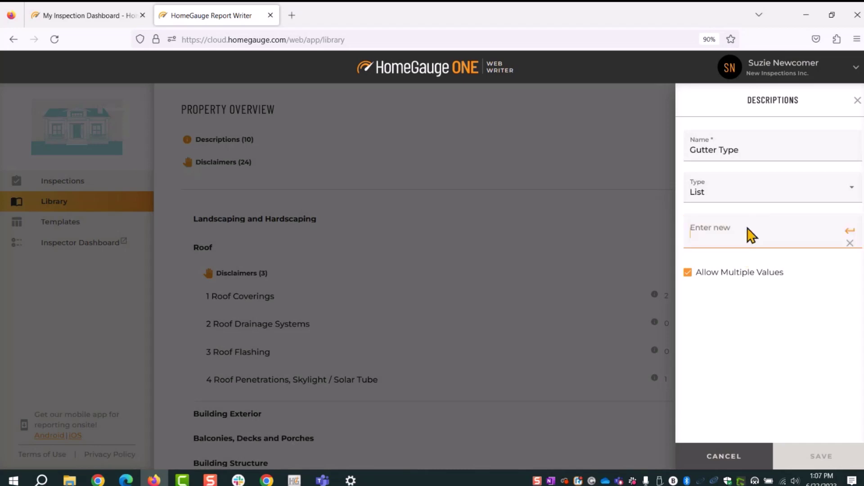
pyautogui.write('Covered')
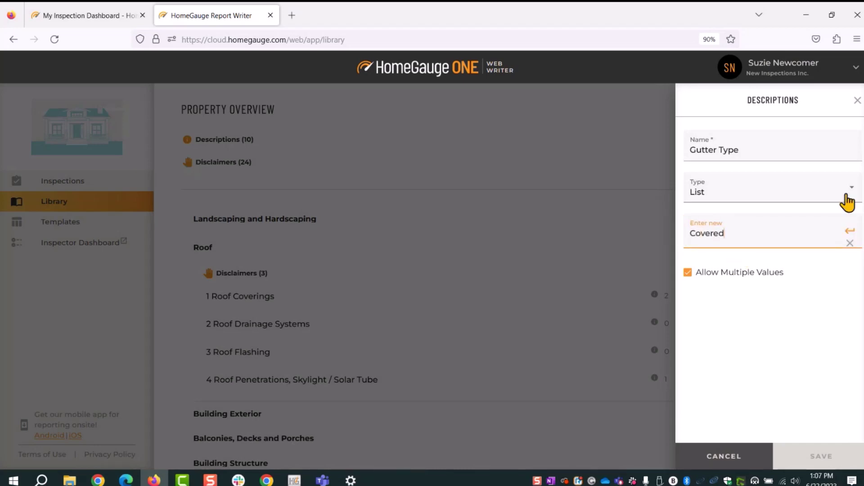
pyautogui.click(849, 231)
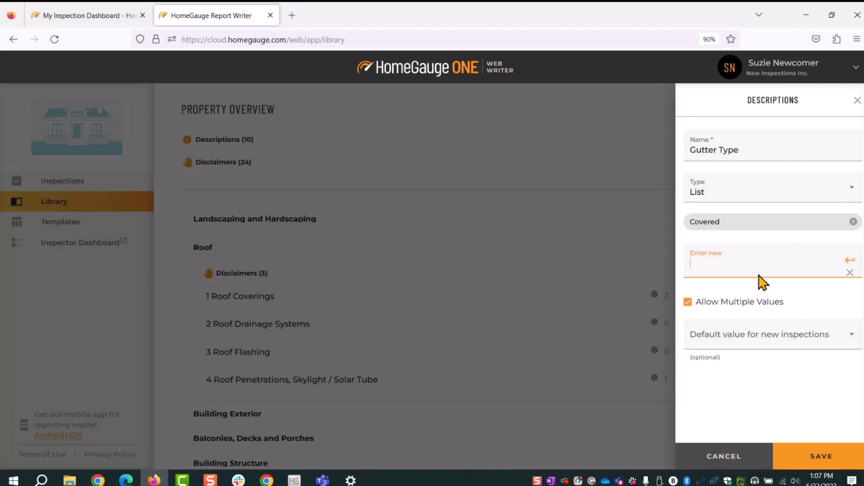
pyautogui.write('OPen')
pyautogui.press('BackSpace')
pyautogui.press('BackSpace')
pyautogui.press('BackSpace')
pyautogui.write('pen')
pyautogui.click(850, 262)
pyautogui.click(818, 464)
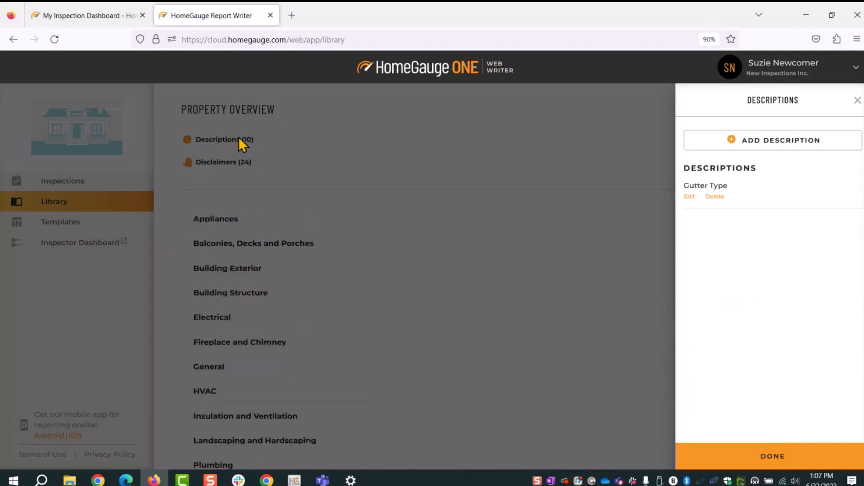
pyautogui.click(855, 135)
pyautogui.click(585, 211)
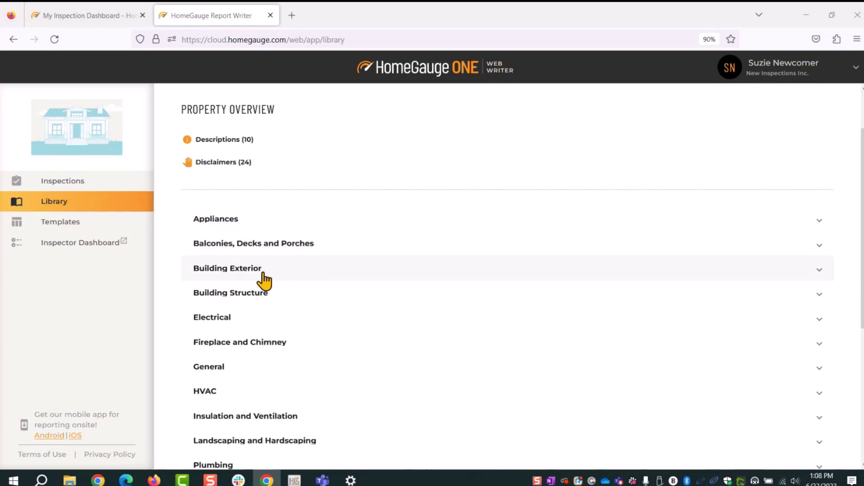
# Step: Expand Appliances, inspect the Manufacturer Name options among the Cook Top descriptions and close them without changes
pyautogui.click(252, 221)
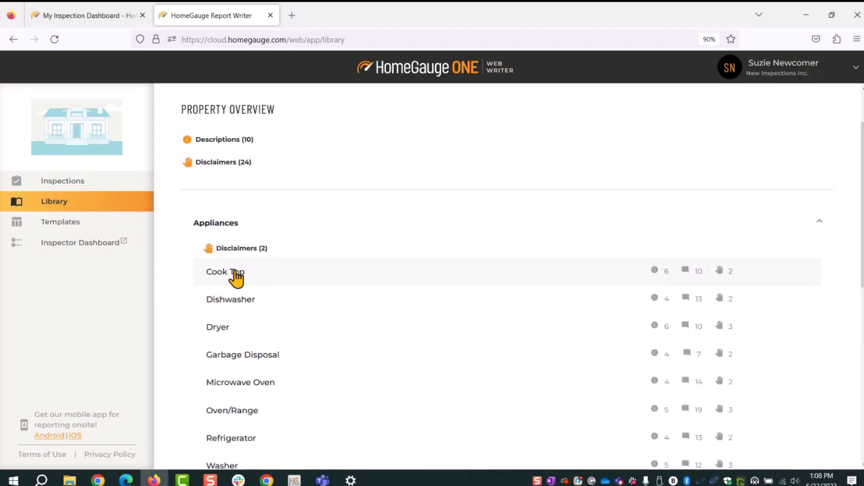
pyautogui.click(656, 273)
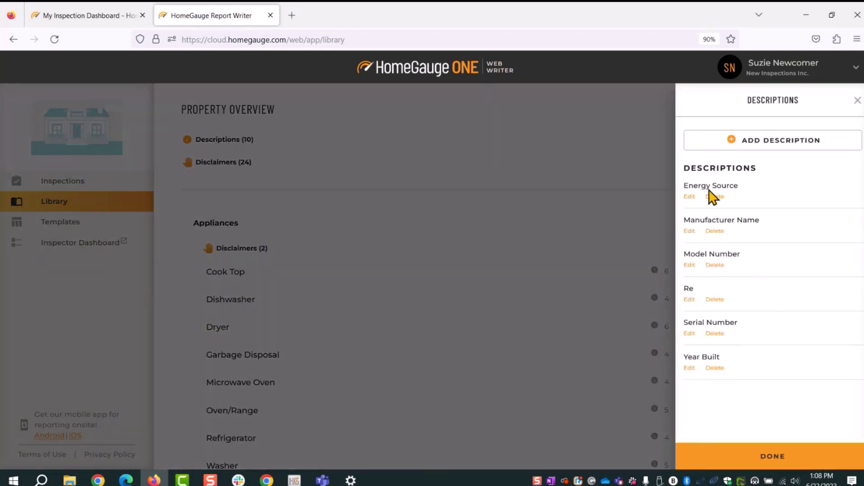
pyautogui.click(690, 231)
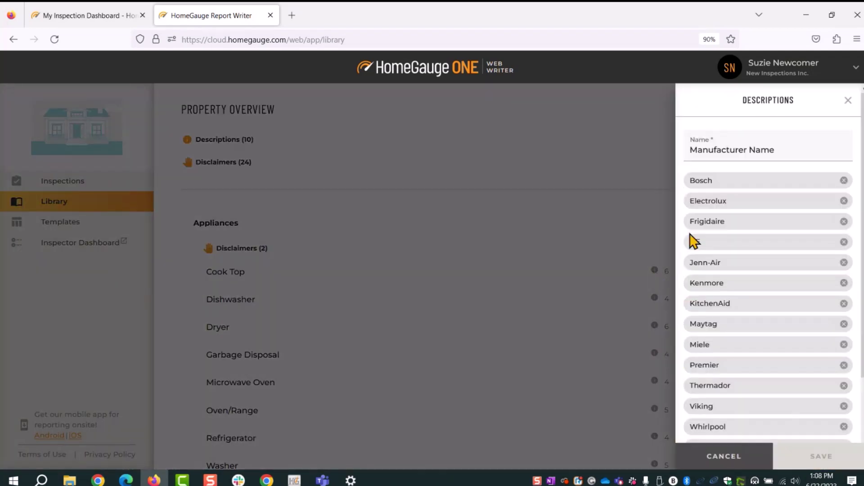
pyautogui.scroll(-3, 791, 312)
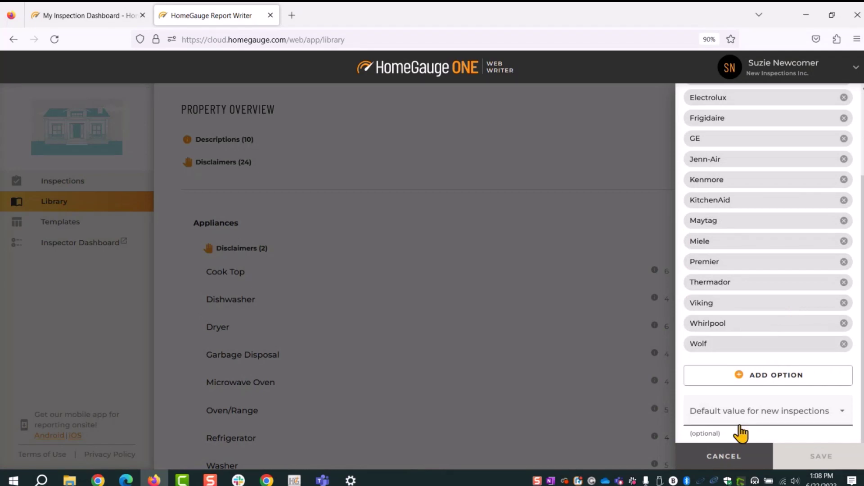
pyautogui.click(734, 458)
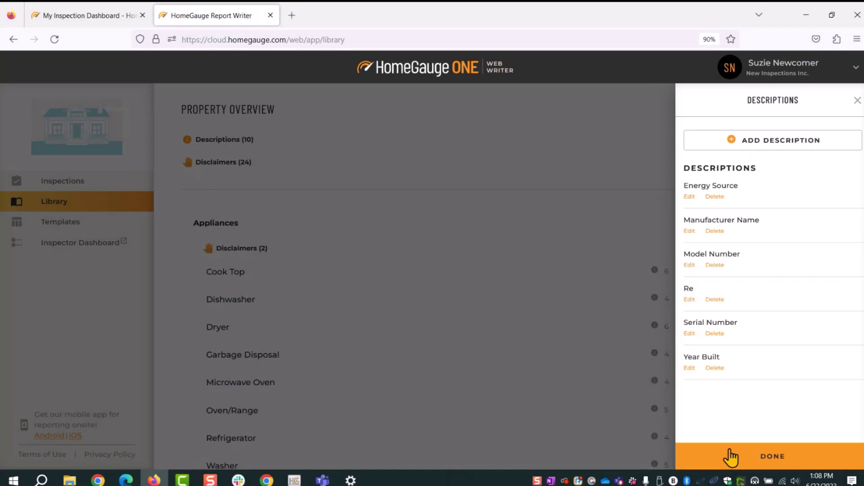
pyautogui.click(784, 458)
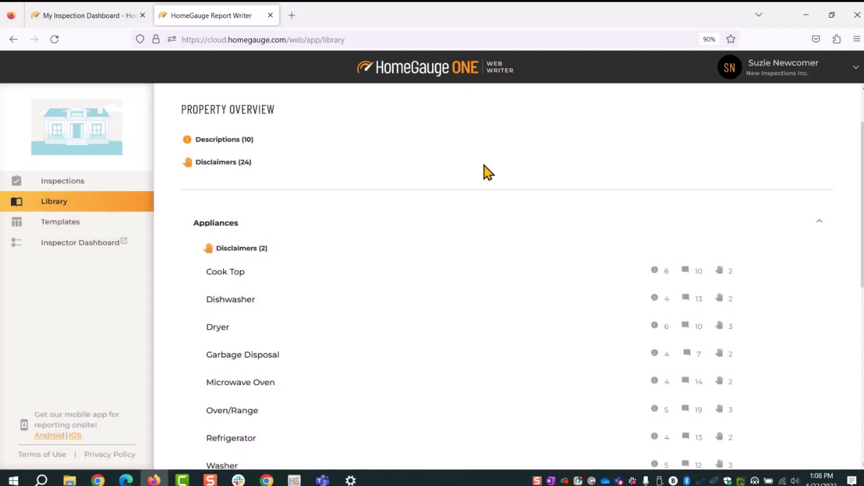
# Step: Review the saved comments for Cook Top and show the details of the comment about burners lacking a fuel source
pyautogui.click(688, 273)
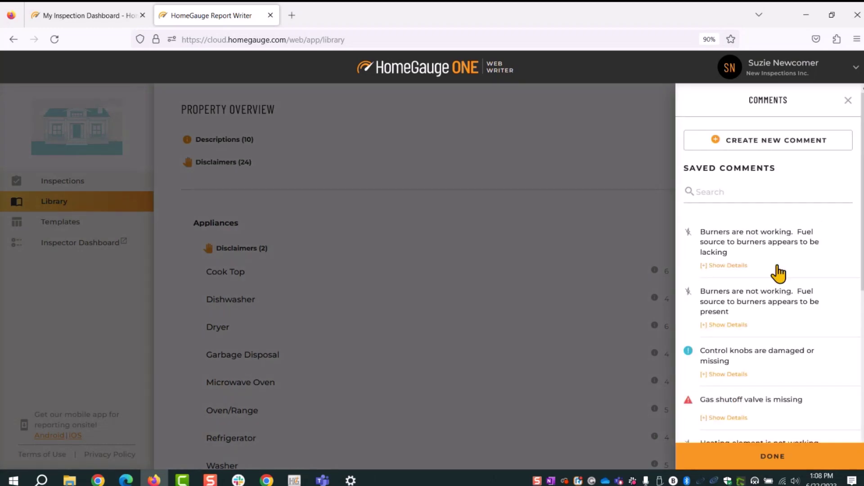
pyautogui.scroll(-6, 845, 227)
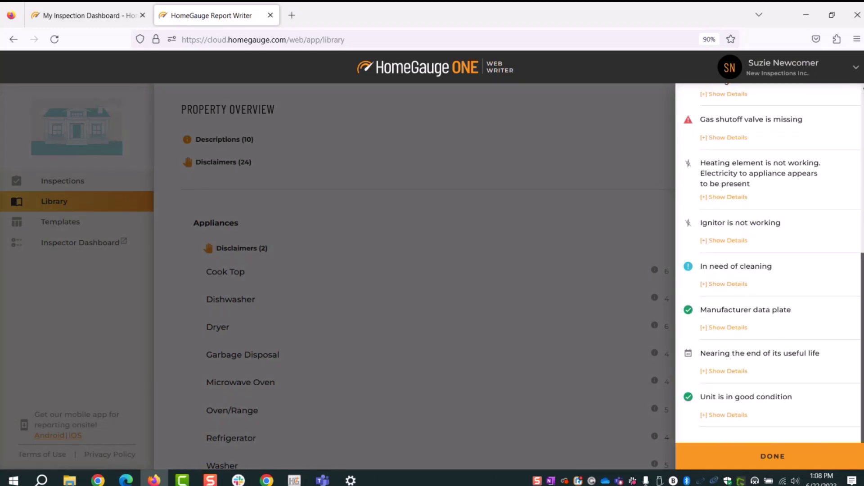
pyautogui.scroll(6, 848, 180)
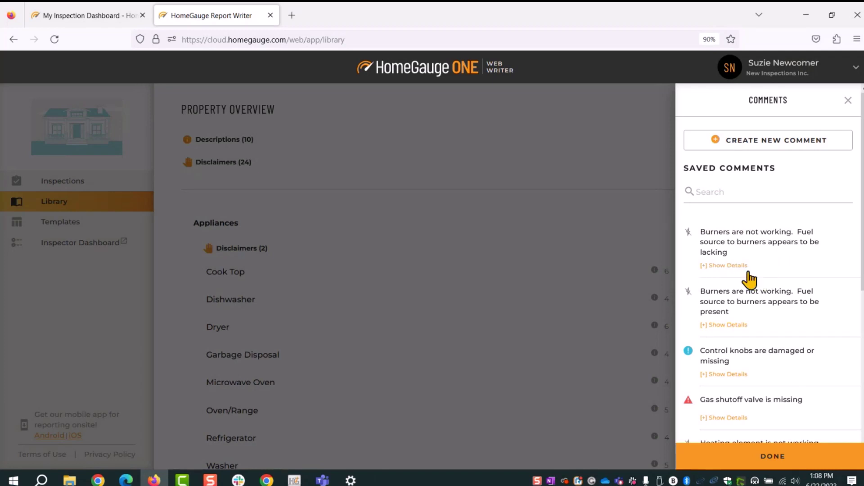
pyautogui.click(735, 266)
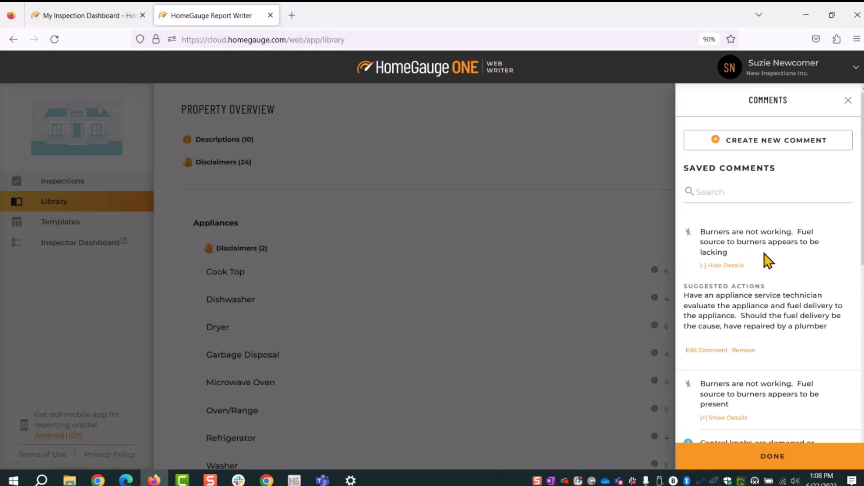
# Step: Open that burner comment for editing and examine the available statuses, keeping Not Working
pyautogui.click(696, 354)
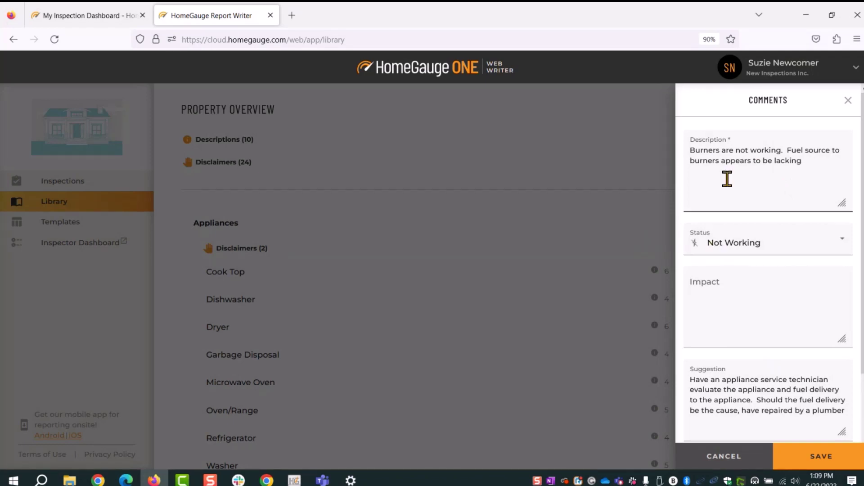
pyautogui.click(715, 241)
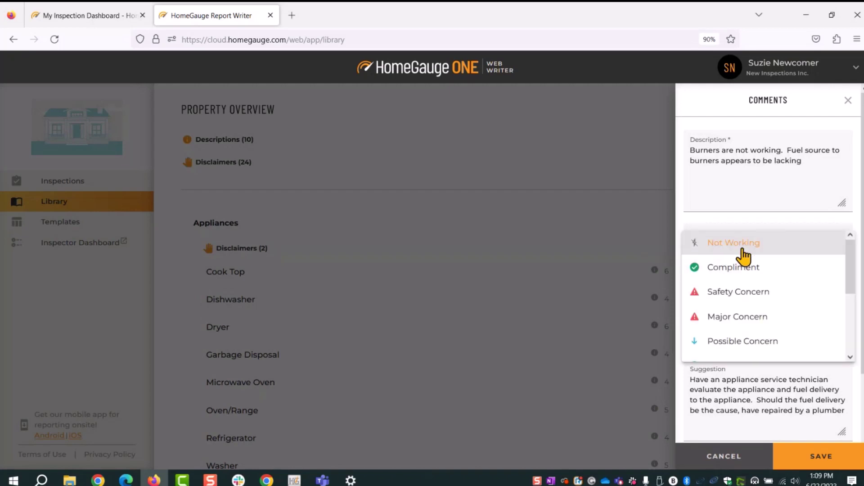
pyautogui.moveTo(854, 261)
pyautogui.mouseDown()
pyautogui.moveTo(854, 318)
pyautogui.moveTo(852, 268)
pyautogui.mouseUp()
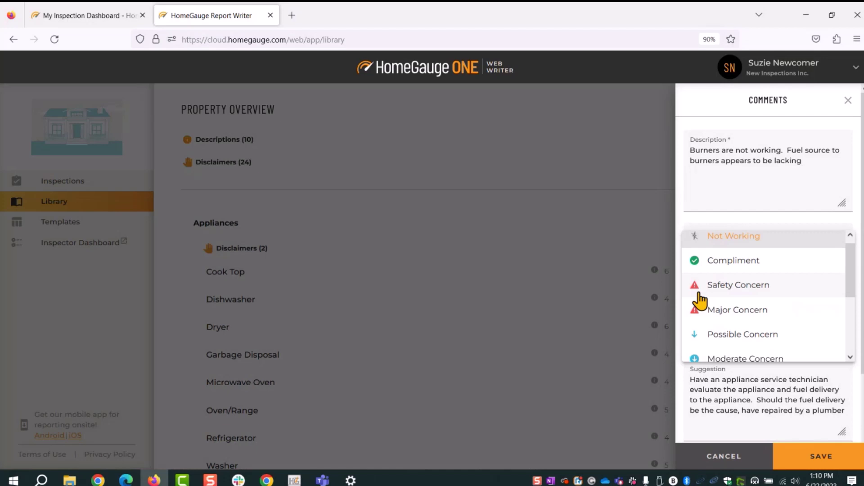
pyautogui.click(761, 238)
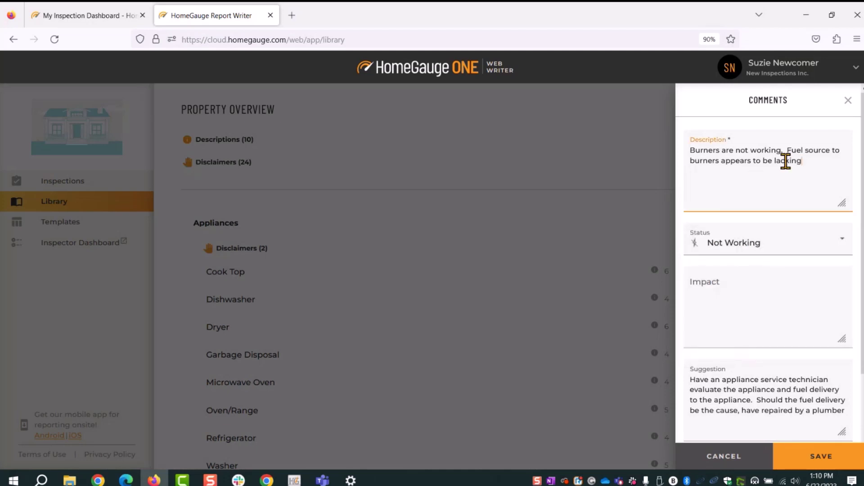
# Step: Review the comment's description, suggestion and other information, bring up the choices for saving it, and cancel the update
pyautogui.moveTo(802, 161); pyautogui.dragTo(698, 139)
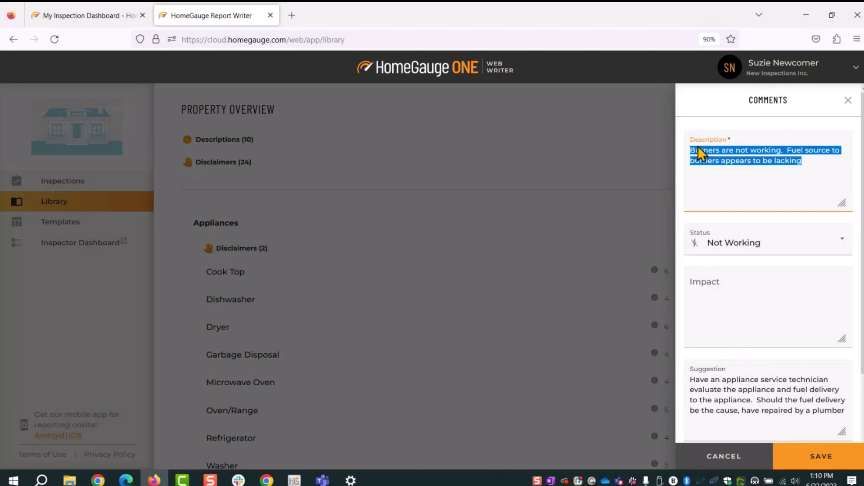
pyautogui.click(814, 186)
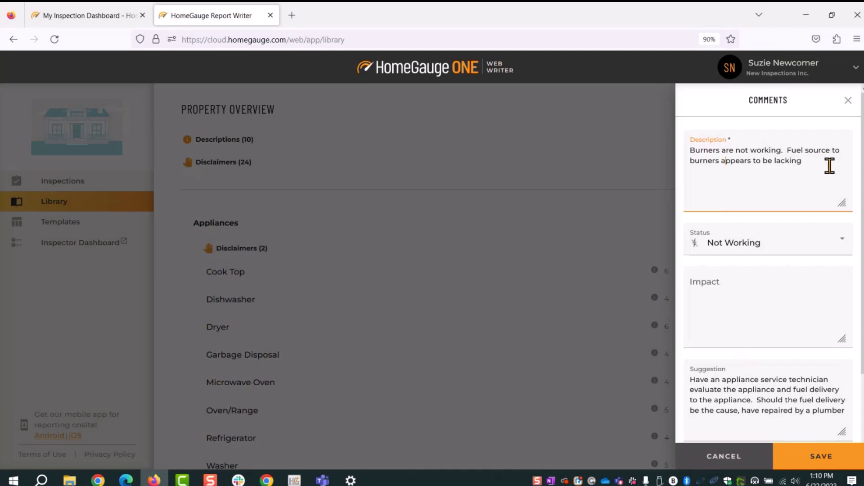
pyautogui.moveTo(803, 167); pyautogui.dragTo(689, 151)
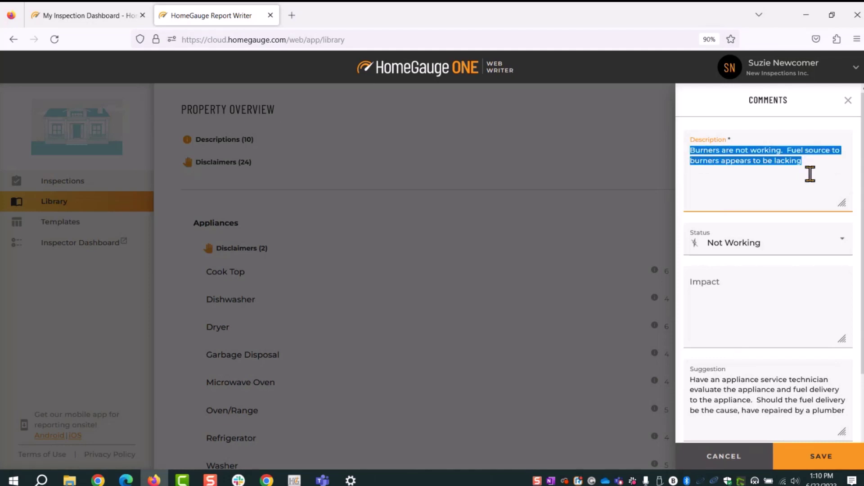
pyautogui.moveTo(810, 165); pyautogui.dragTo(673, 147)
pyautogui.scroll(-3, 735, 378)
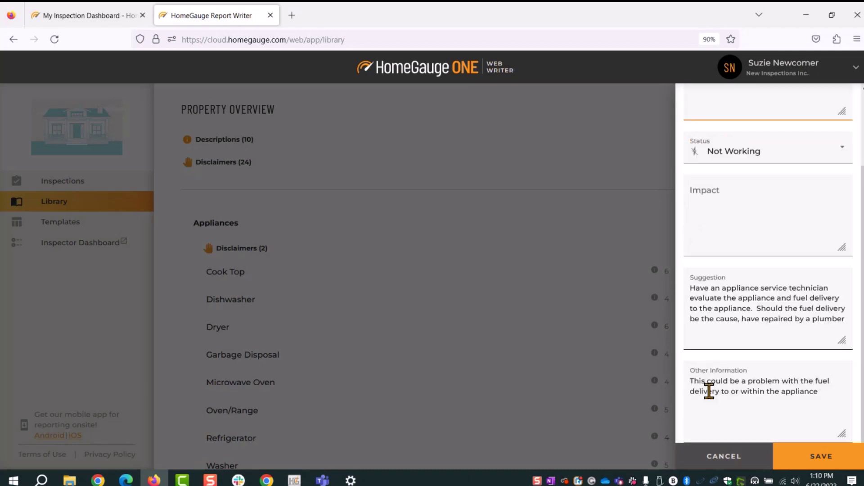
pyautogui.click(712, 300)
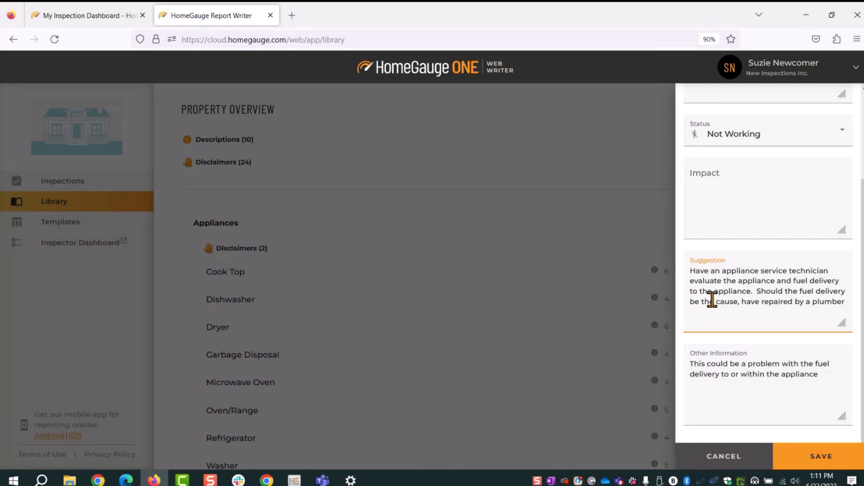
pyautogui.scroll(3, 711, 299)
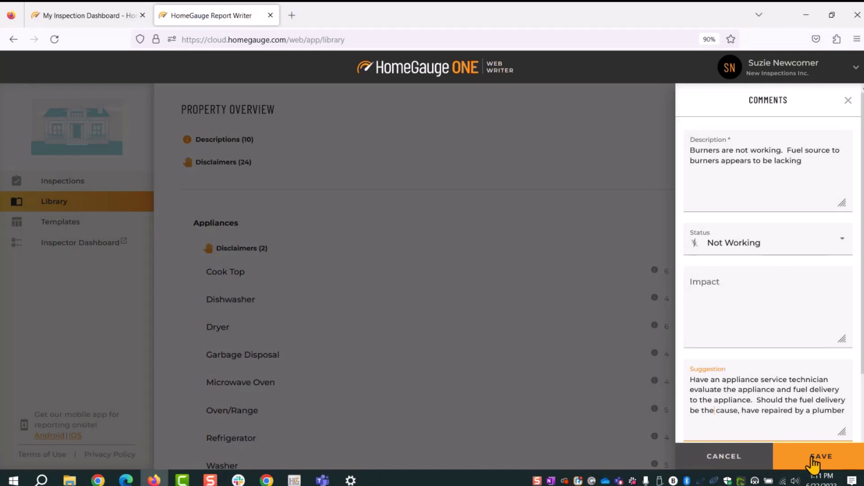
pyautogui.click(813, 461)
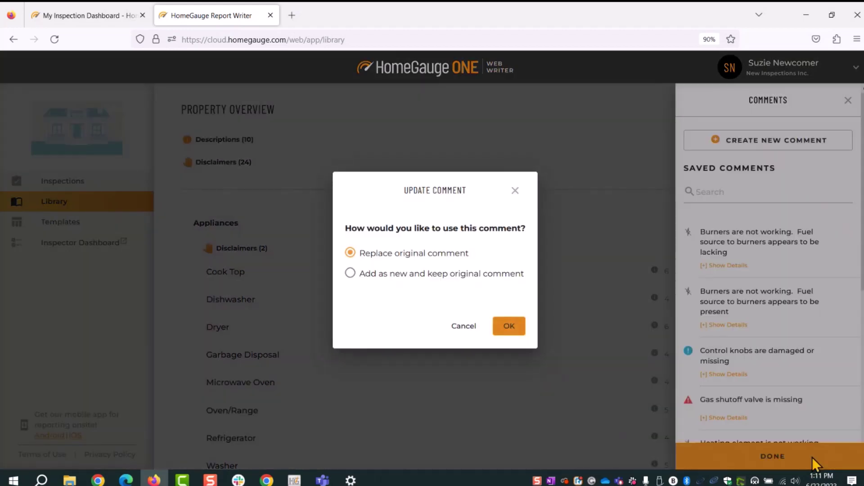
pyautogui.click(461, 328)
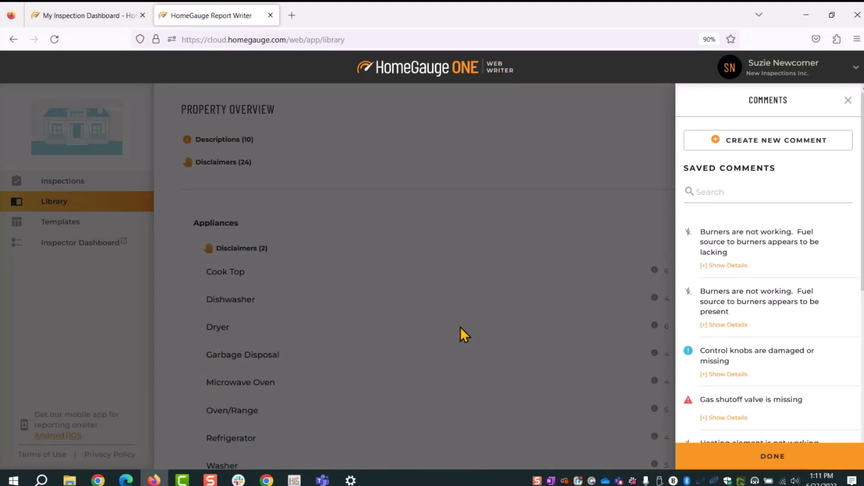
# Step: Start a new Cook Top comment and look through its status, impact, suggestion and other information fields
pyautogui.click(768, 140)
pyautogui.scroll(-3, 826, 210)
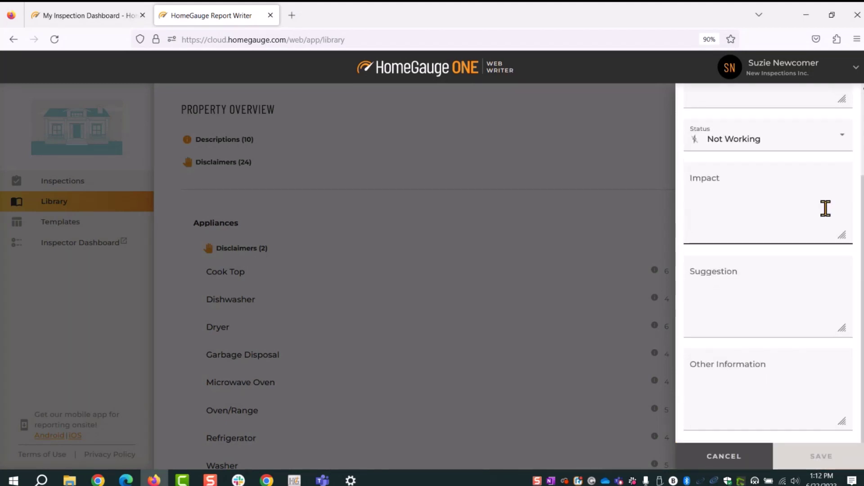
pyautogui.scroll(3, 826, 210)
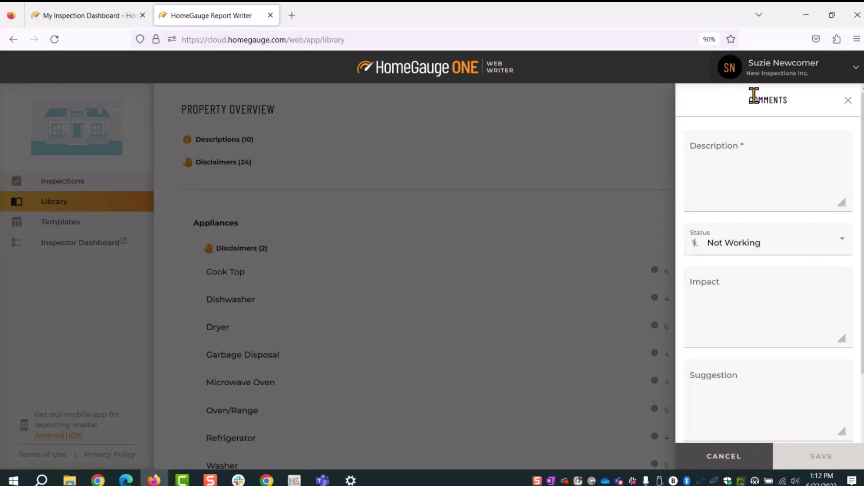
pyautogui.click(711, 308)
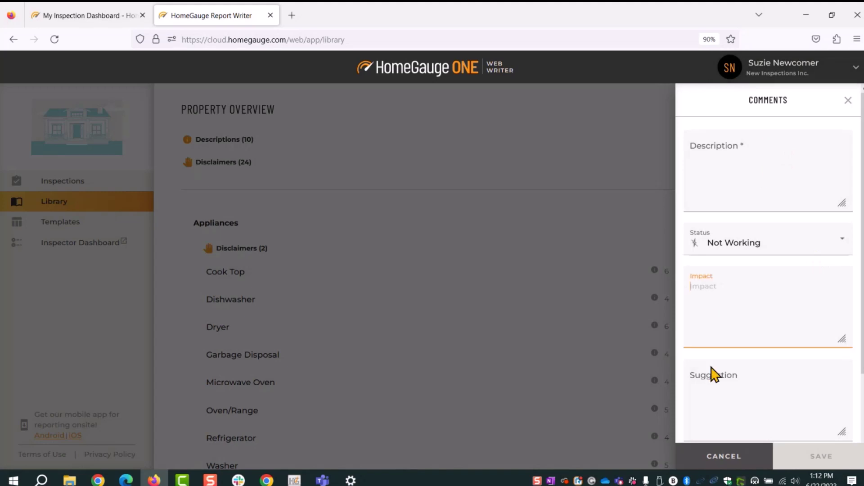
pyautogui.click(717, 391)
pyautogui.scroll(-2, 718, 387)
pyautogui.click(709, 365)
pyautogui.click(699, 283)
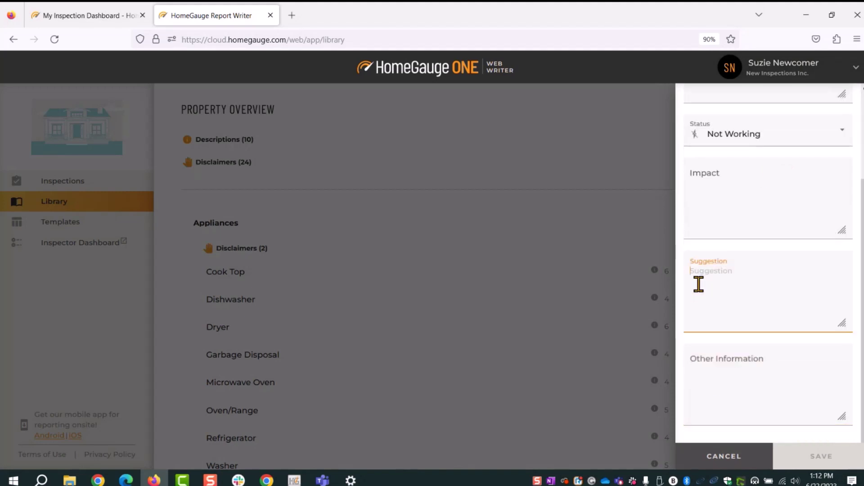
# Step: Review the blank comment's impact, description and suggestion fields, and cancel it without saving
pyautogui.scroll(3, 703, 222)
pyautogui.click(701, 230)
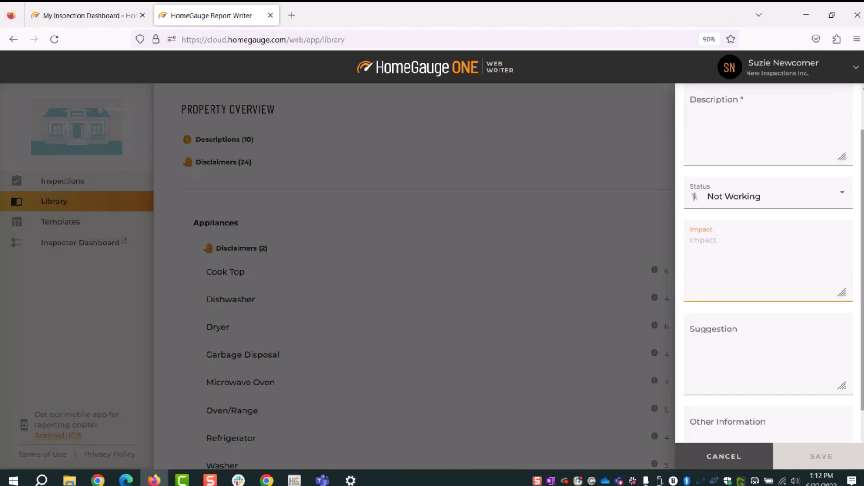
pyautogui.scroll(1, 720, 252)
pyautogui.click(690, 141)
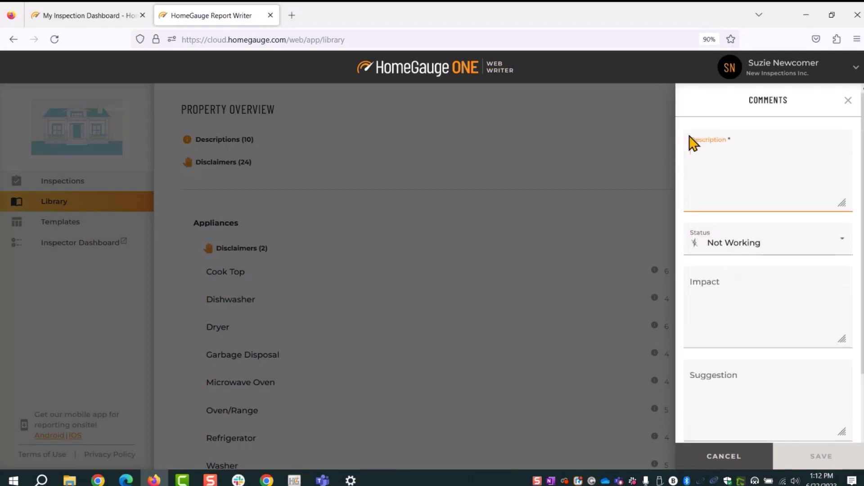
pyautogui.scroll(-2, 773, 361)
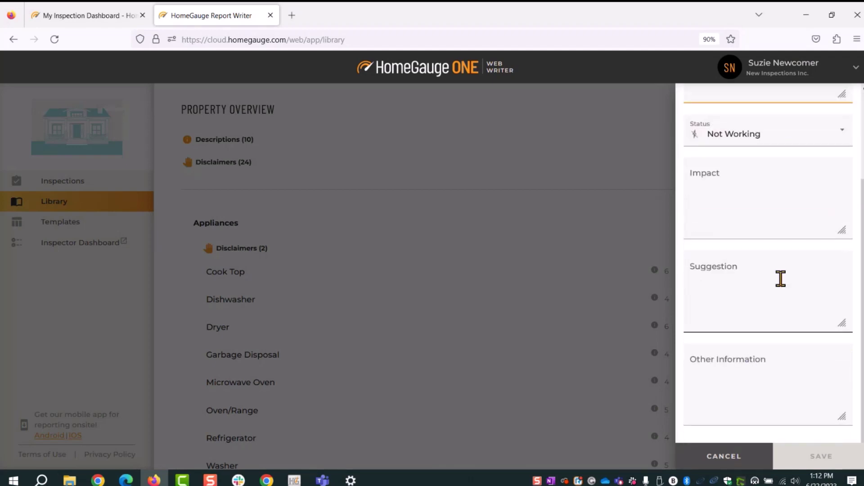
pyautogui.click(723, 272)
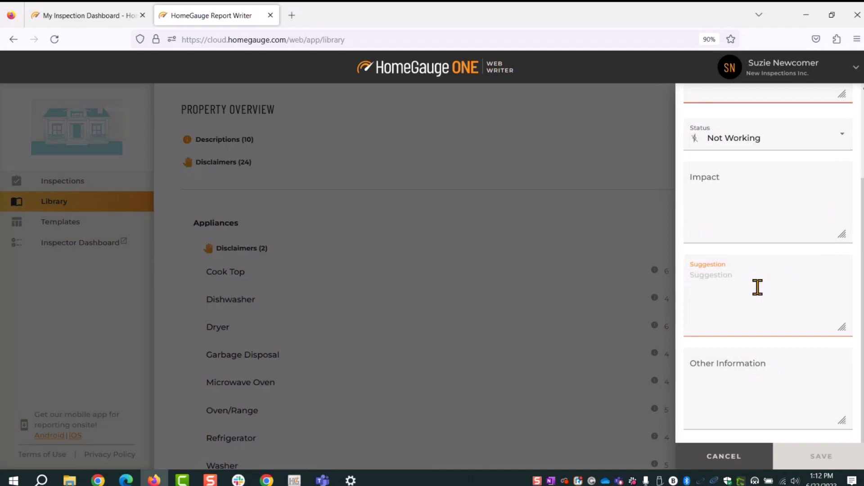
pyautogui.scroll(2, 755, 293)
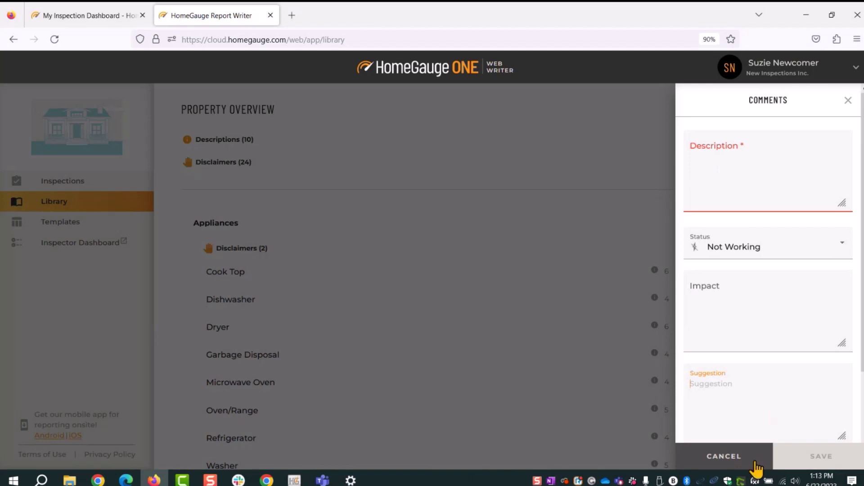
pyautogui.click(725, 457)
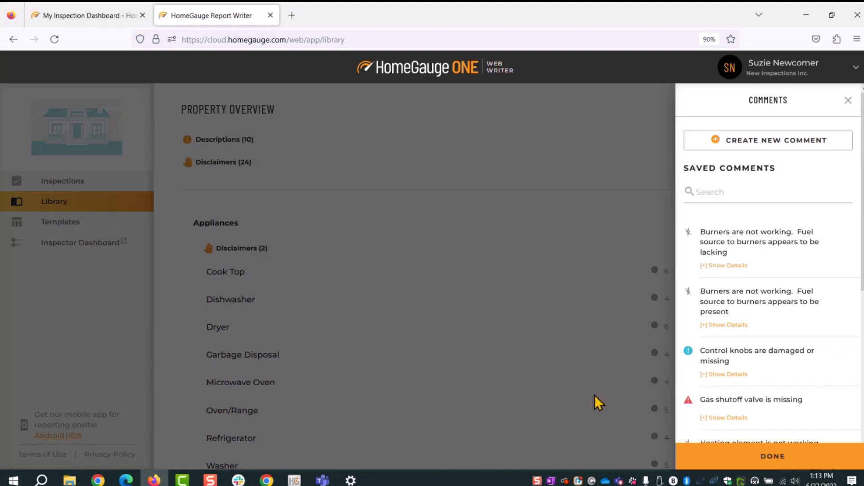
# Step: Show where to search Cook Top's saved comments, close them, and view and close the saved Cook Top disclaimers
pyautogui.click(727, 193)
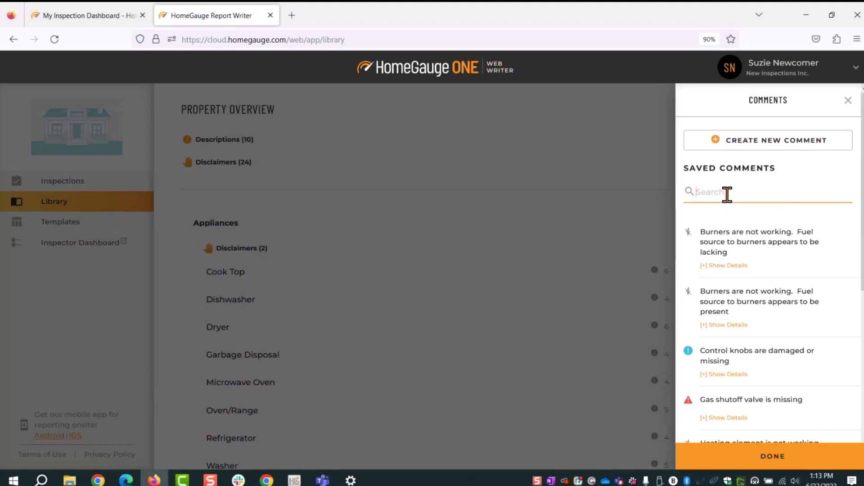
pyautogui.click(638, 308)
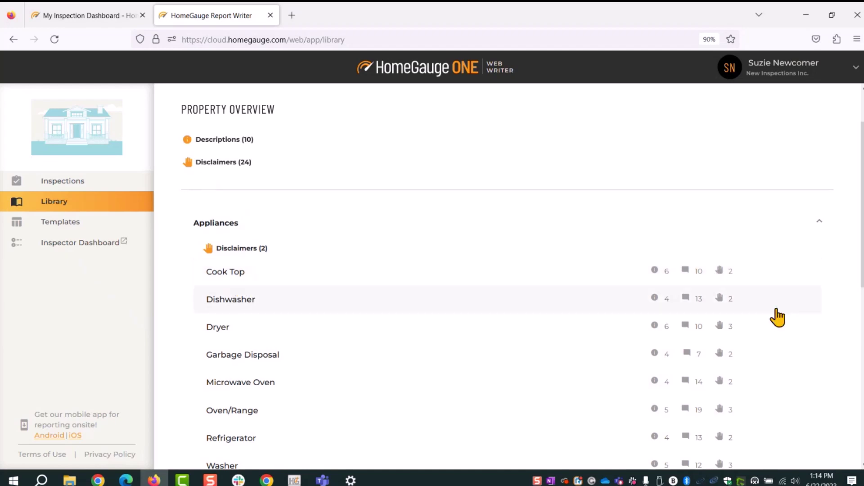
pyautogui.click(724, 274)
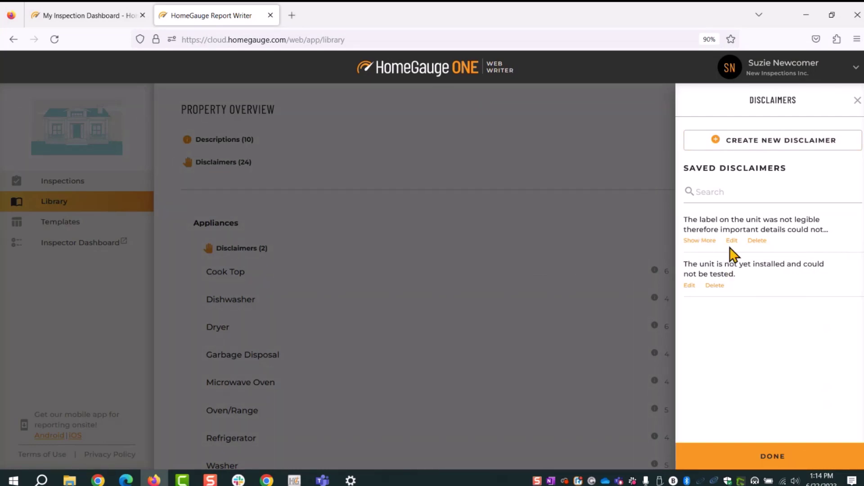
pyautogui.press('Escape')
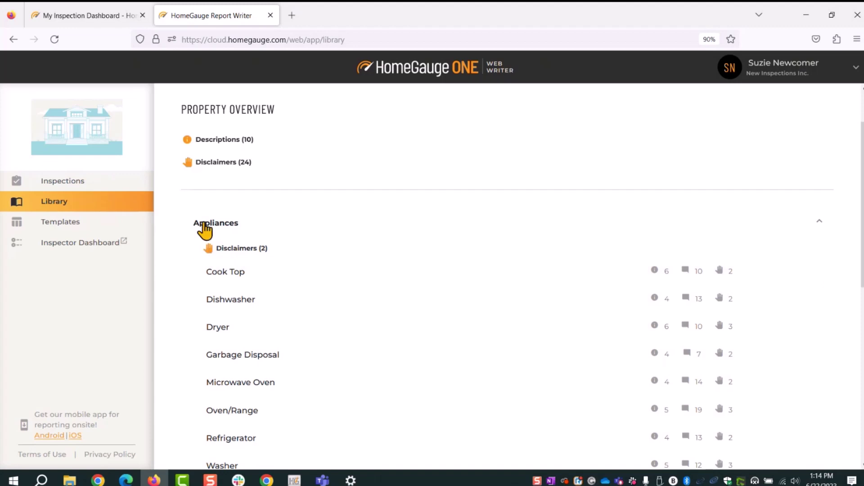
# Step: Collapse Appliances, look inside Balconies, Decks and Porches, collapse it and review the remaining Library sections
pyautogui.click(259, 225)
pyautogui.click(266, 247)
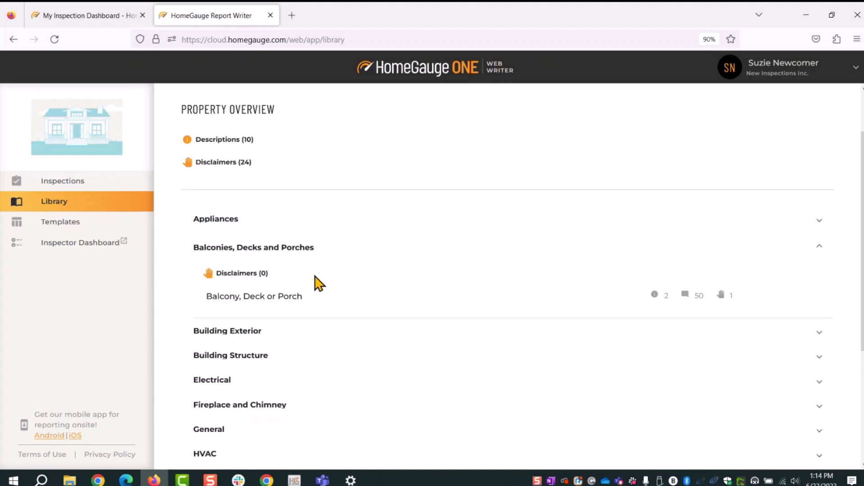
pyautogui.click(297, 248)
pyautogui.scroll(2, 299, 399)
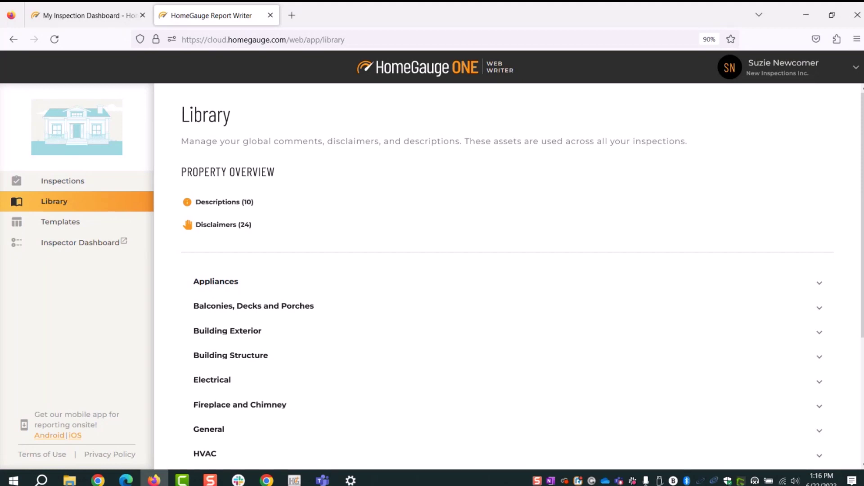
pyautogui.scroll(-3, 299, 199)
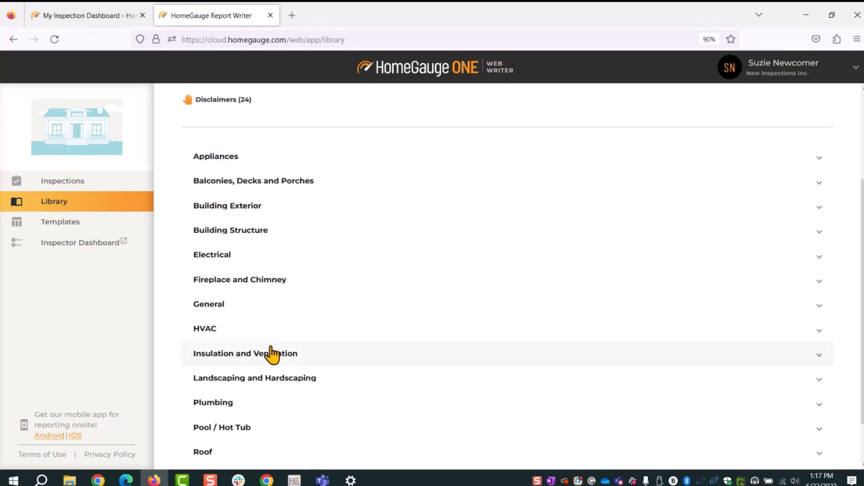
pyautogui.scroll(-2, 252, 315)
pyautogui.click(274, 253)
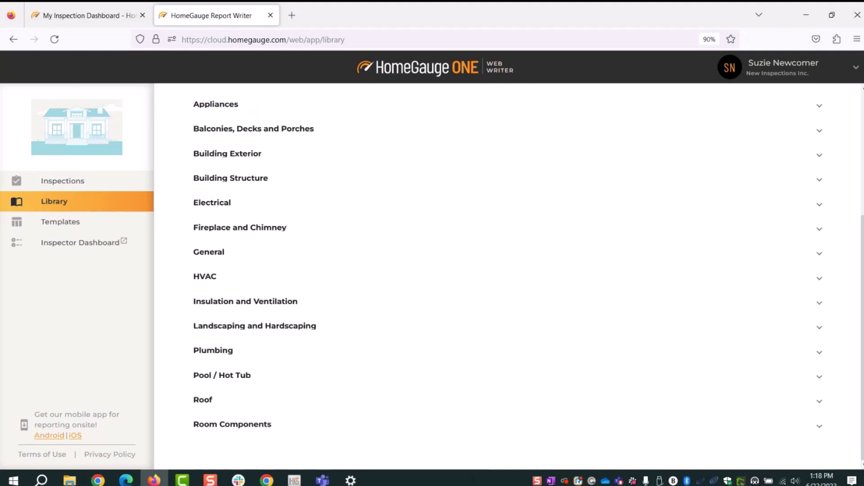
# Step: Go to the Inspections list, start a new inspection and choose Webinar as its report template
pyautogui.click(322, 480)
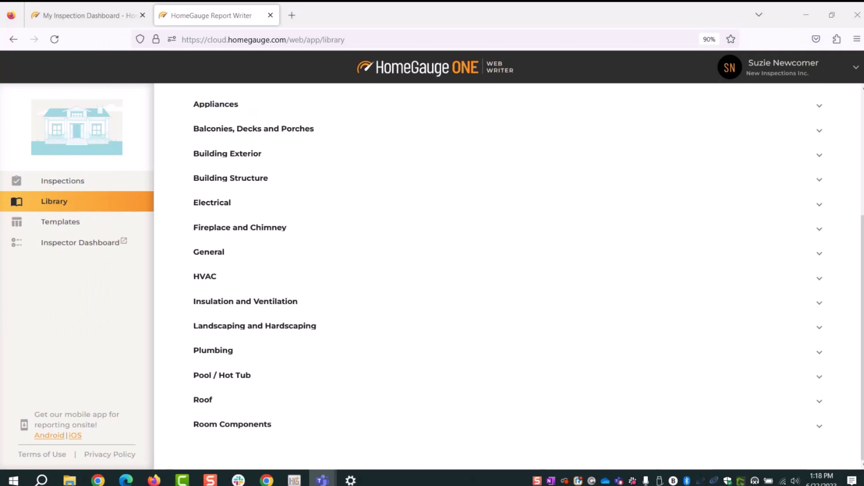
pyautogui.click(59, 180)
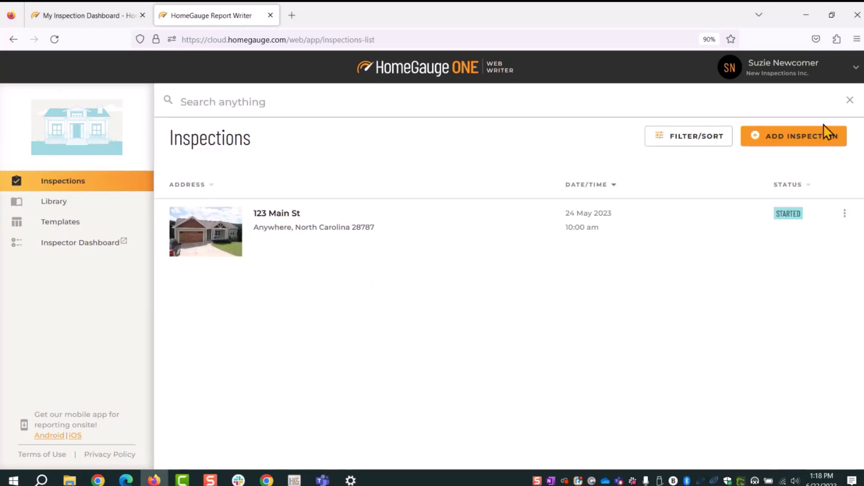
pyautogui.click(761, 143)
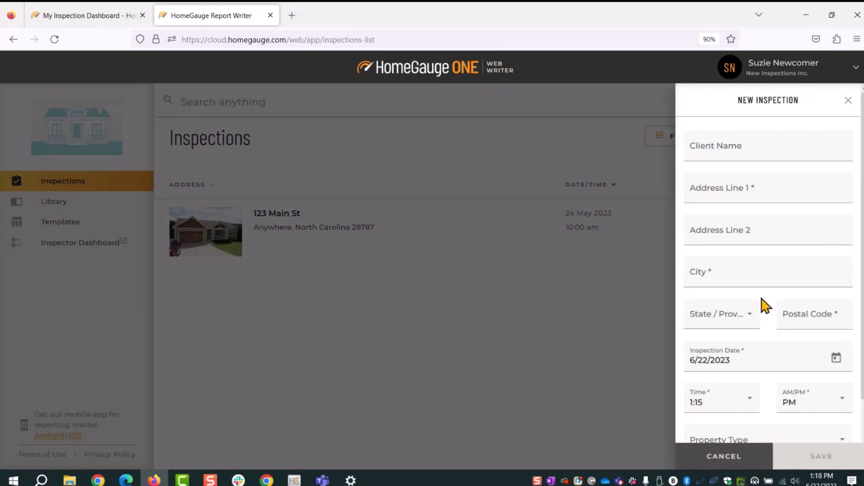
pyautogui.scroll(-2, 764, 306)
pyautogui.click(743, 419)
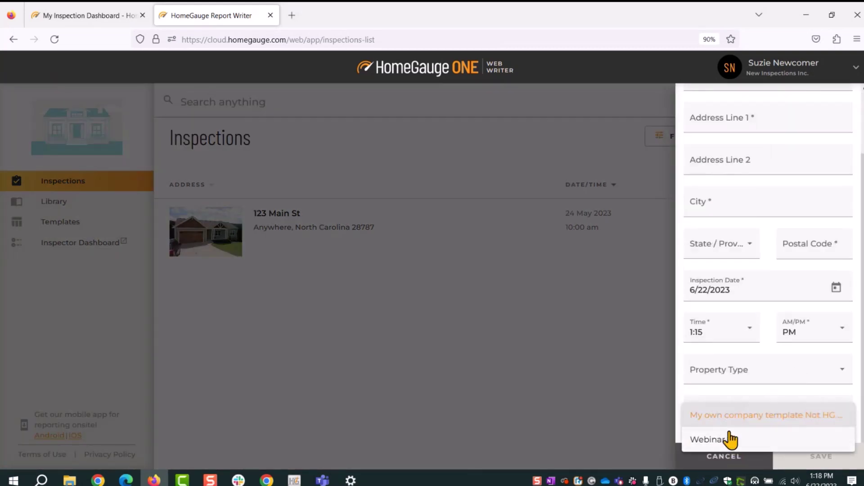
pyautogui.click(724, 441)
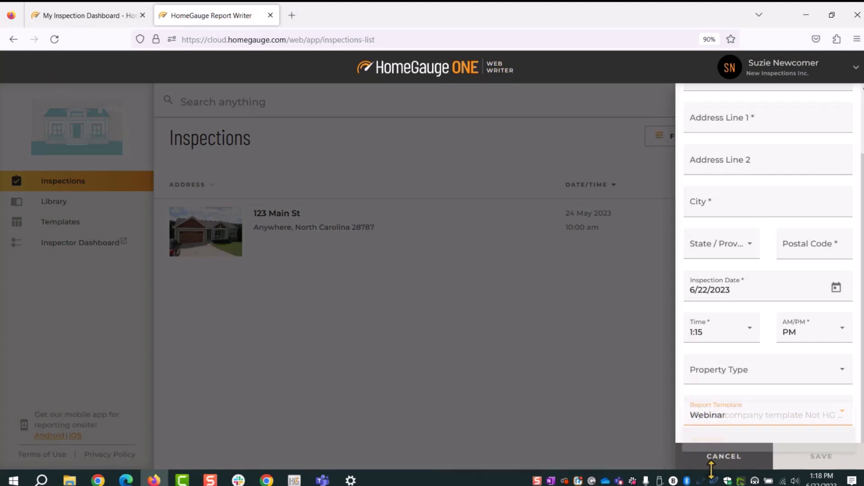
# Step: Switch to the Inspector Dashboard and start a new appointment for 06/23/2023 at 9:00 PM with the property's address filled in
pyautogui.click(67, 16)
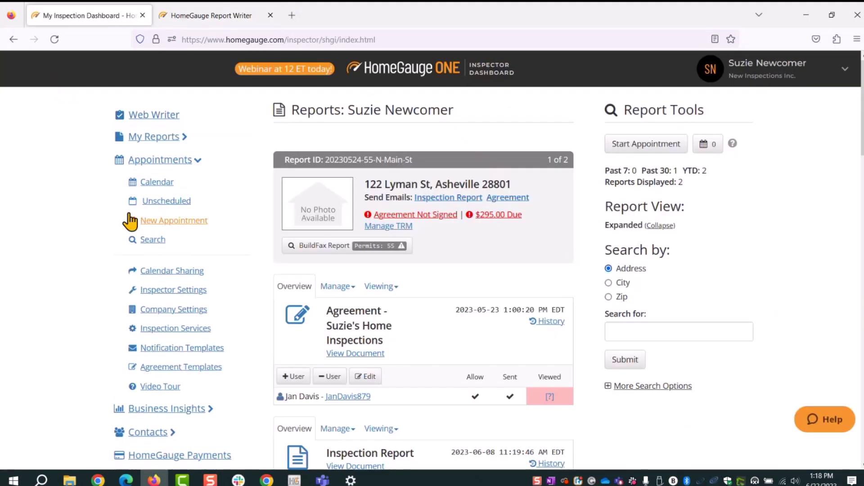
pyautogui.click(176, 224)
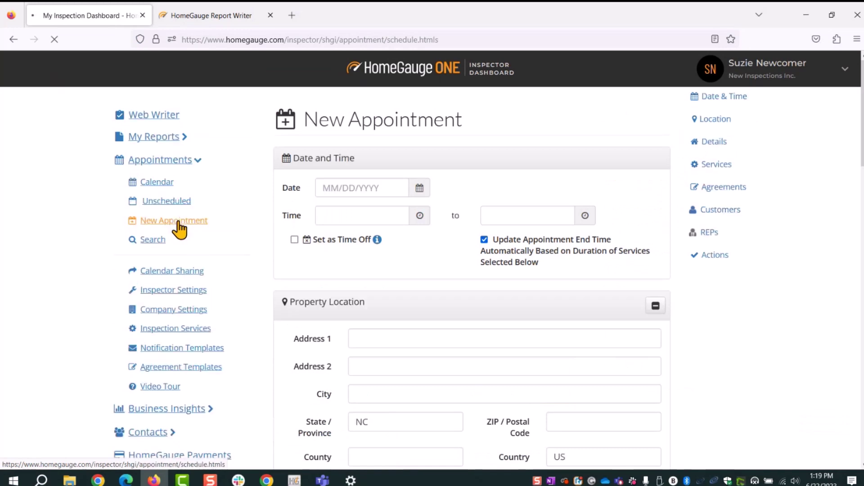
pyautogui.click(425, 193)
pyautogui.click(434, 316)
pyautogui.write('9:00 PM')
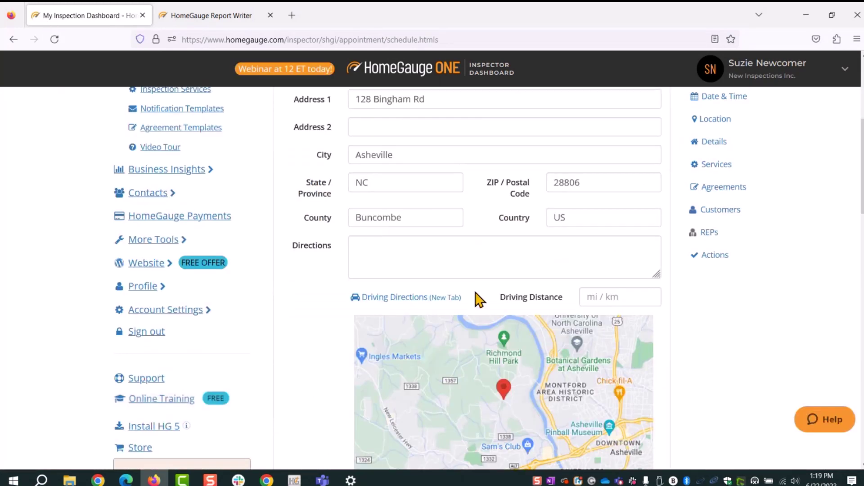
pyautogui.scroll(-5, 450, 306)
pyautogui.scroll(1, 401, 313)
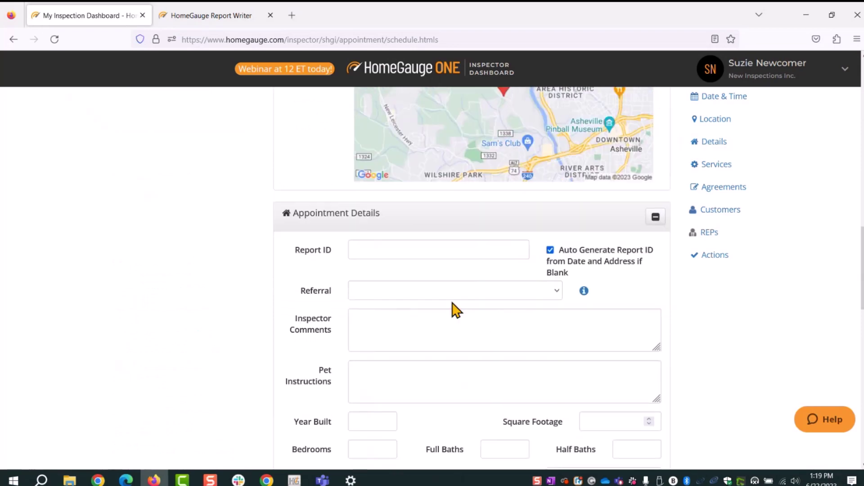
# Step: Add the complete home inspection service for up to 1,000 sq. ft. to the appointment
pyautogui.scroll(-7, 554, 333)
pyautogui.click(355, 337)
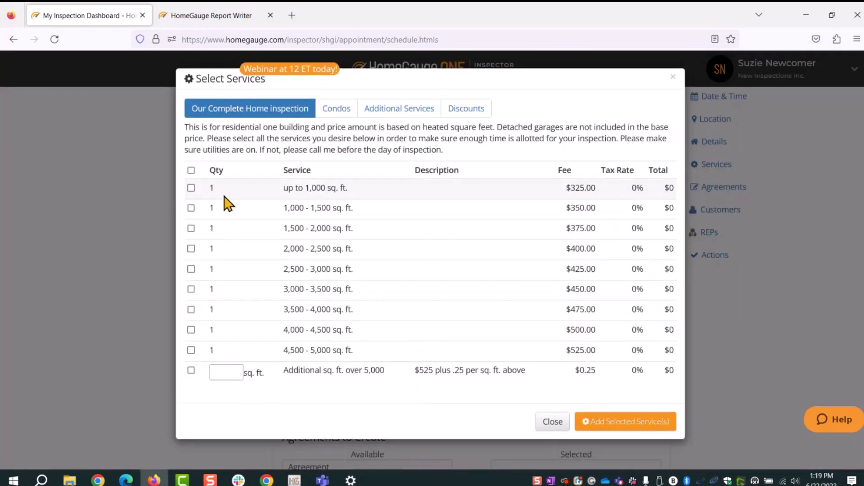
pyautogui.click(191, 187)
pyautogui.click(647, 427)
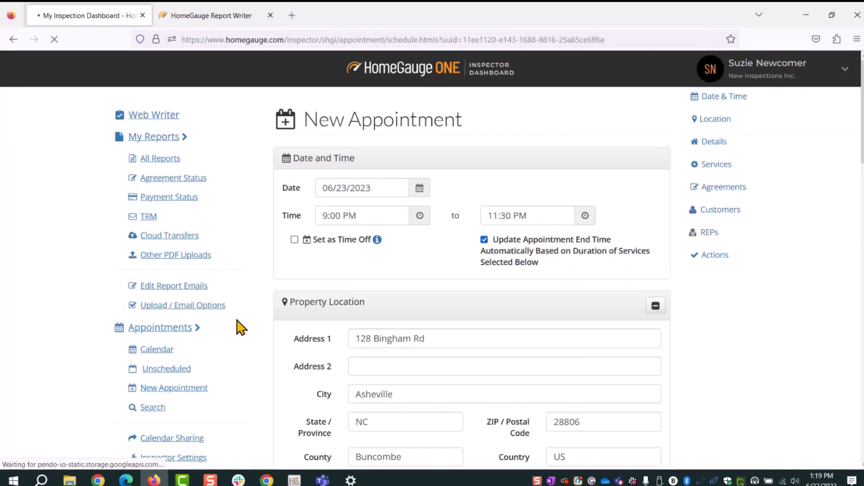
# Step: Select the document named Agreement as the agreement to create for the appointment
pyautogui.scroll(-2, 599, 293)
pyautogui.scroll(3, 597, 292)
pyautogui.click(315, 304)
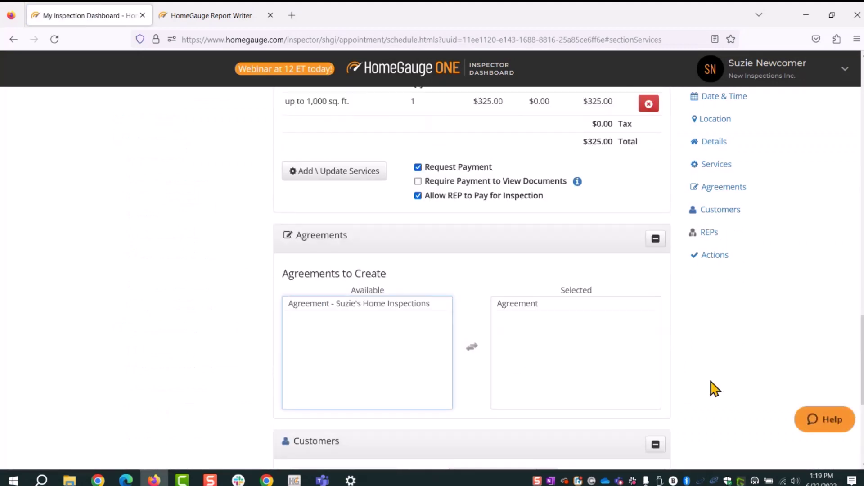
# Step: Find an existing customer by first name and add the first match to the appointment's customers
pyautogui.scroll(-5, 714, 385)
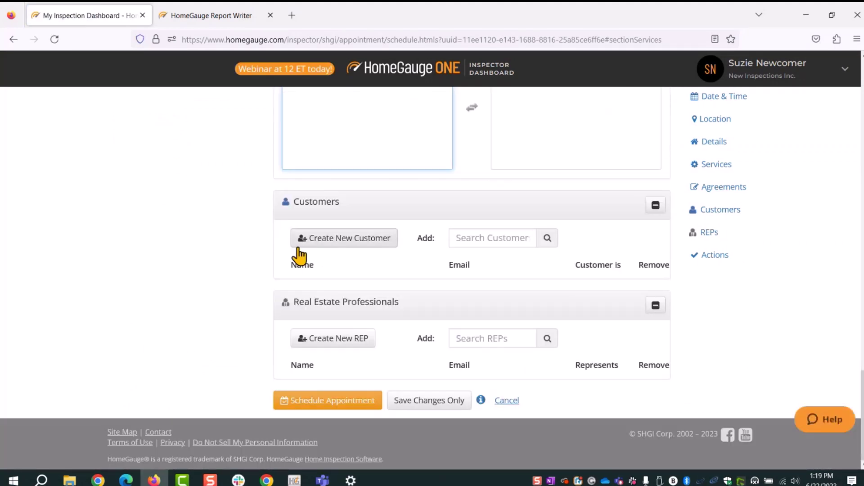
pyautogui.click(478, 238)
pyautogui.write('suz')
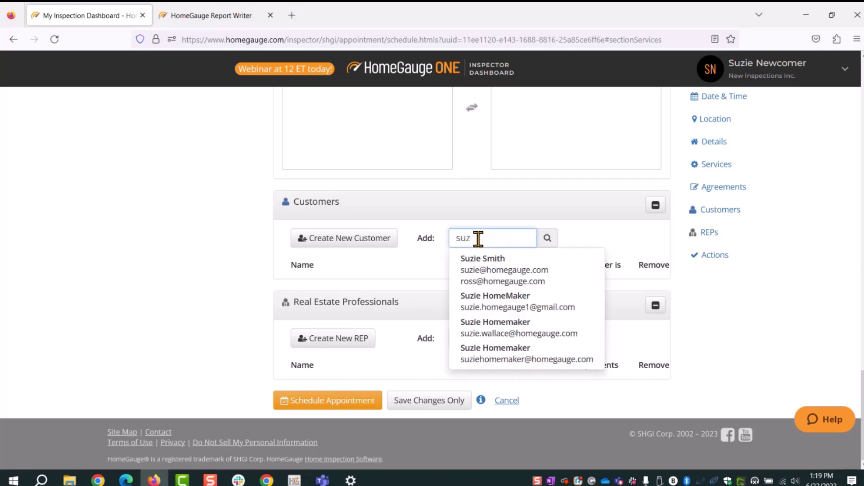
pyautogui.click(486, 256)
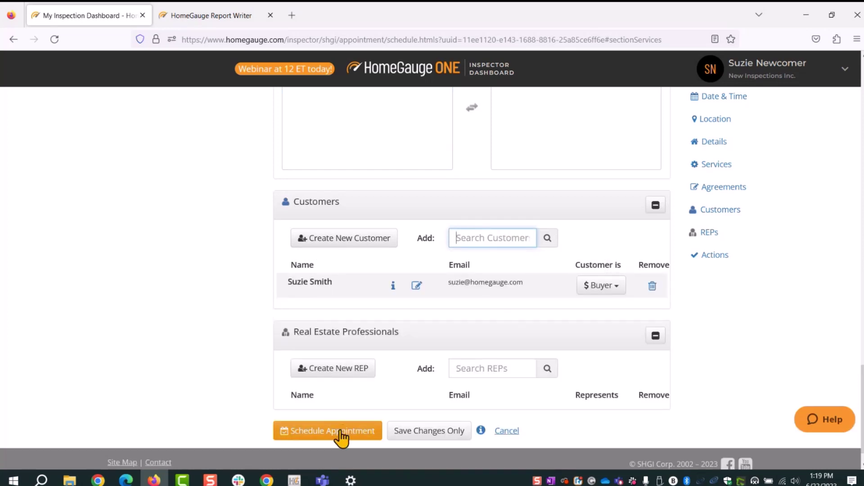
# Step: Schedule the appointment and create its agreement document for the customer
pyautogui.click(322, 435)
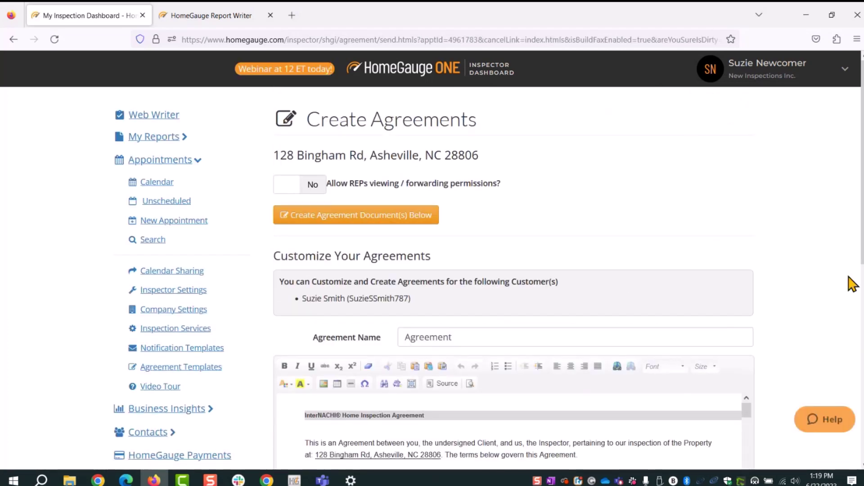
pyautogui.click(288, 215)
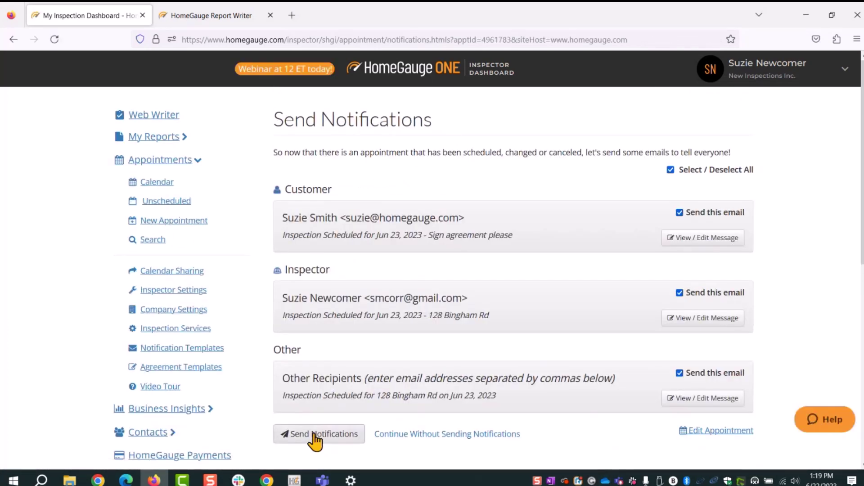
# Step: Send the appointment notifications to all selected recipients and show the booked June 23 appointment in the weekly calendar
pyautogui.click(302, 434)
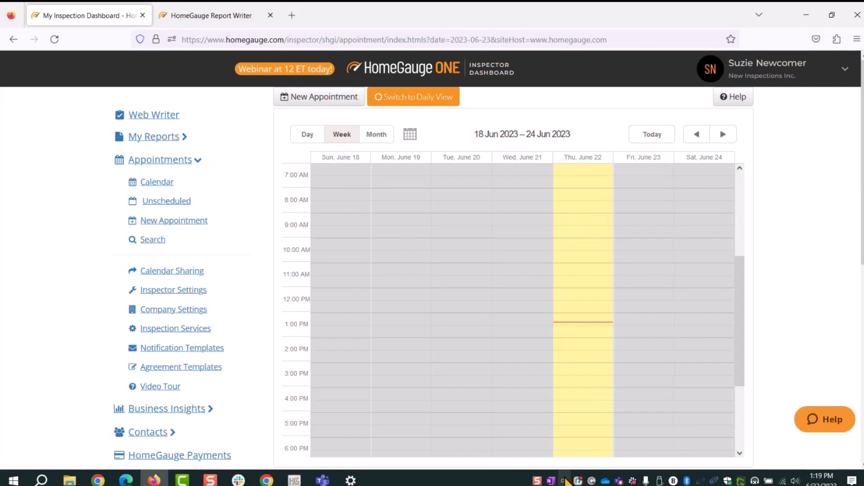
pyautogui.scroll(-3, 617, 285)
pyautogui.scroll(-4, 426, 298)
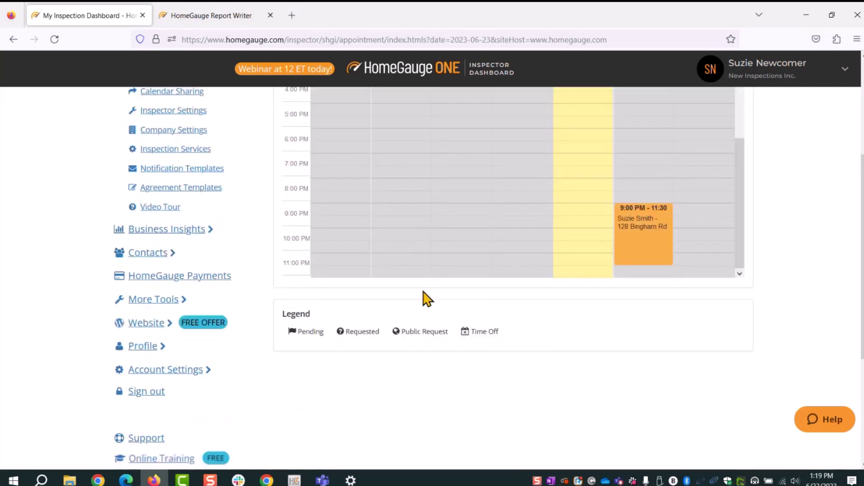
# Step: Create a web inspection from the June 23 calendar appointment using the Webinar template
pyautogui.moveTo(627, 225)
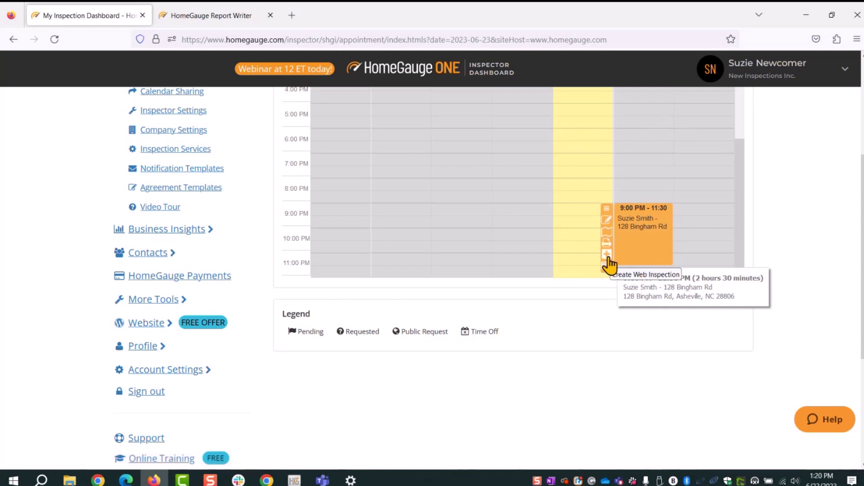
pyautogui.click(607, 258)
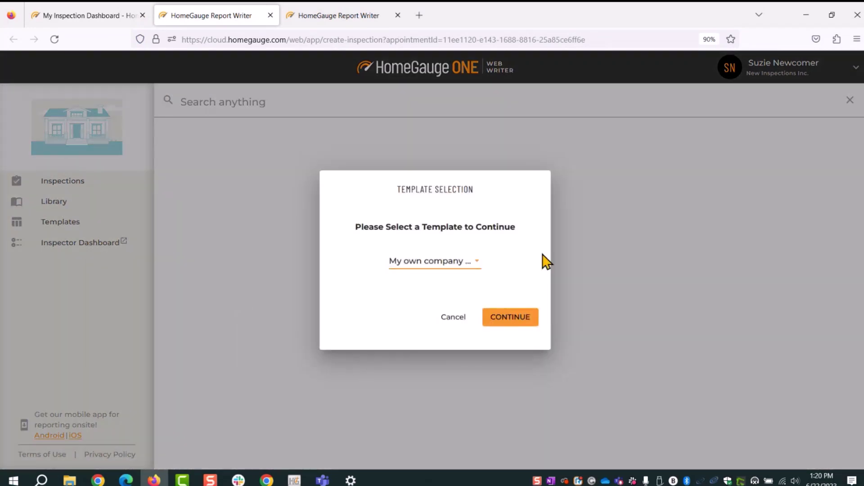
pyautogui.click(459, 264)
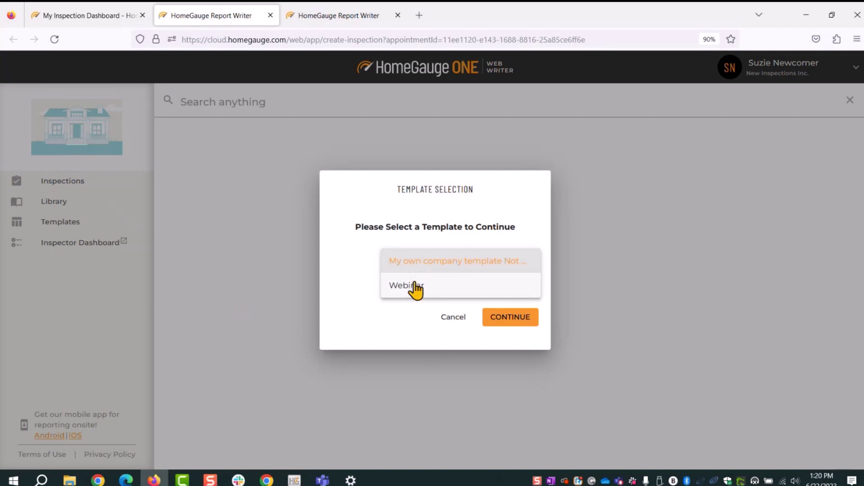
pyautogui.click(413, 288)
pyautogui.click(505, 319)
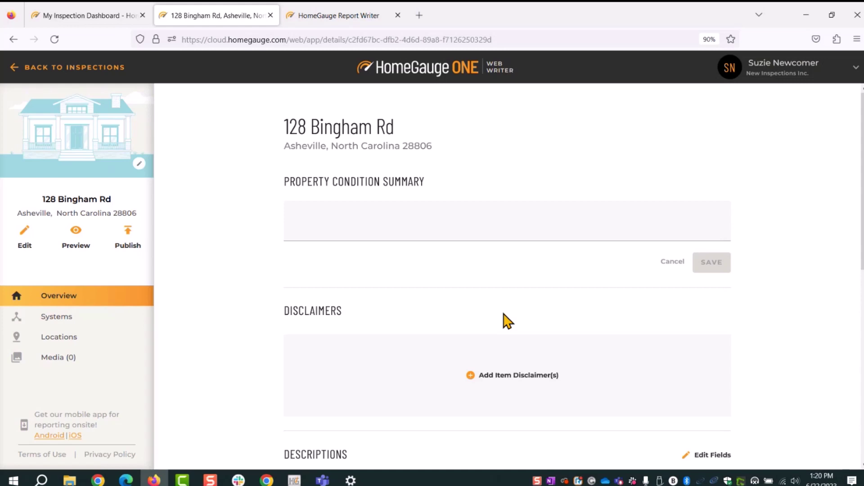
# Step: Return to the open new inspection form, examine its report template choices and fields, and cancel the form
pyautogui.click(329, 16)
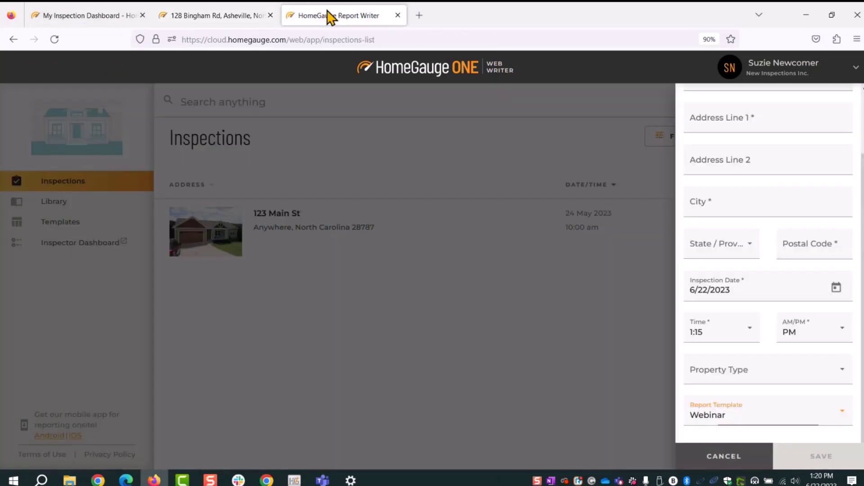
pyautogui.scroll(2, 756, 419)
pyautogui.scroll(-1, 765, 382)
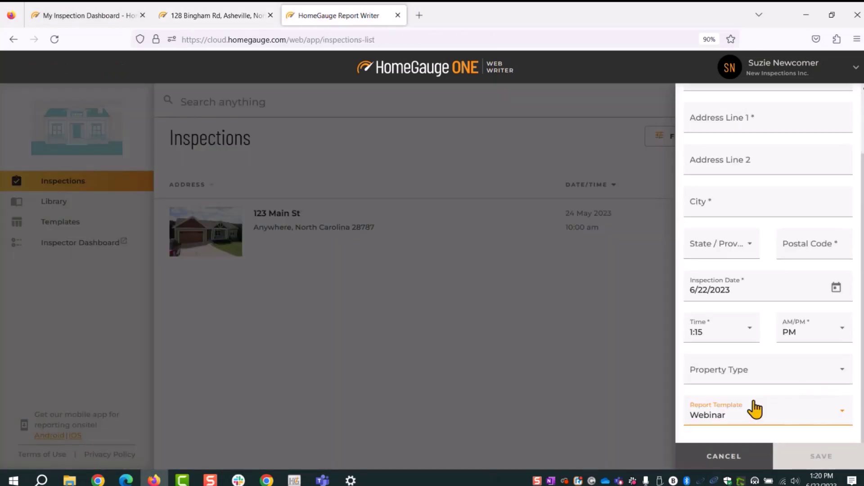
pyautogui.click(753, 411)
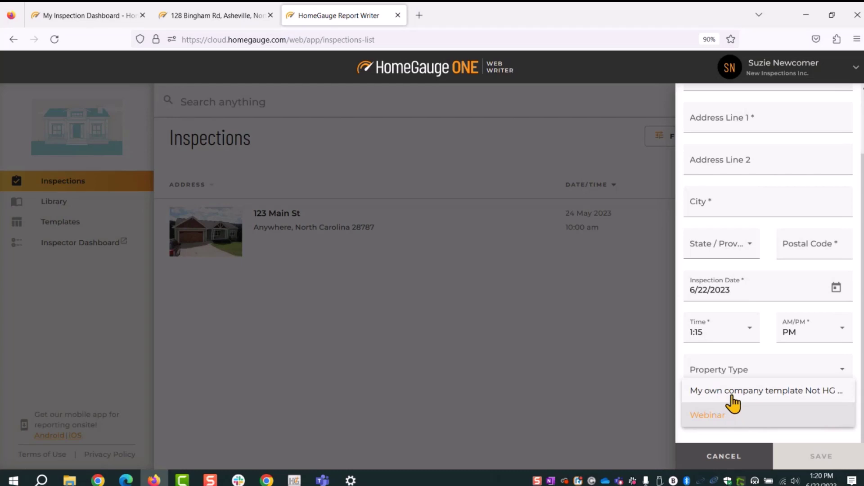
pyautogui.click(718, 360)
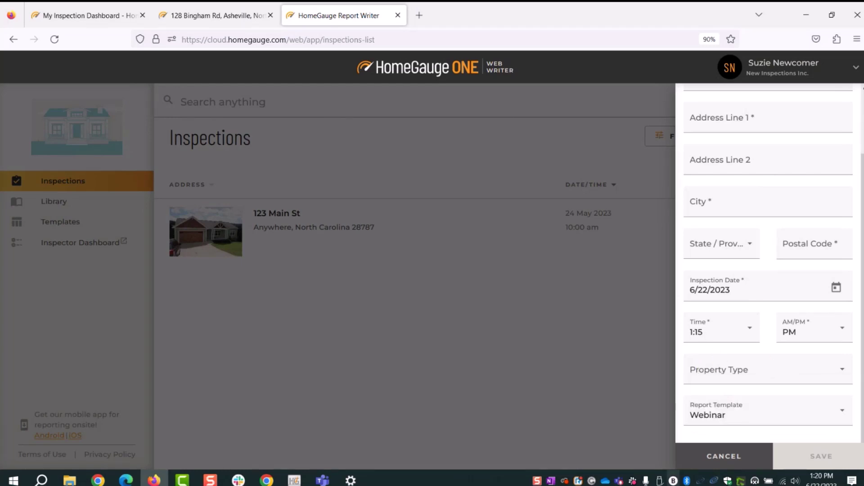
pyautogui.scroll(2, 815, 171)
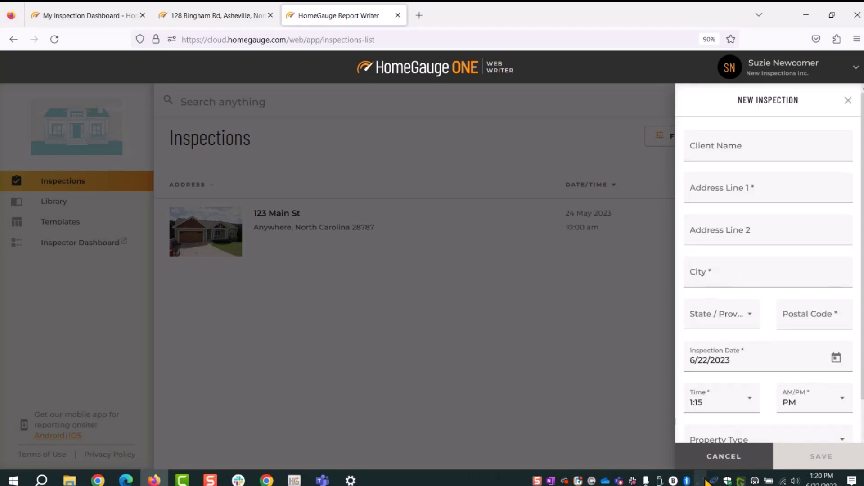
pyautogui.click(716, 464)
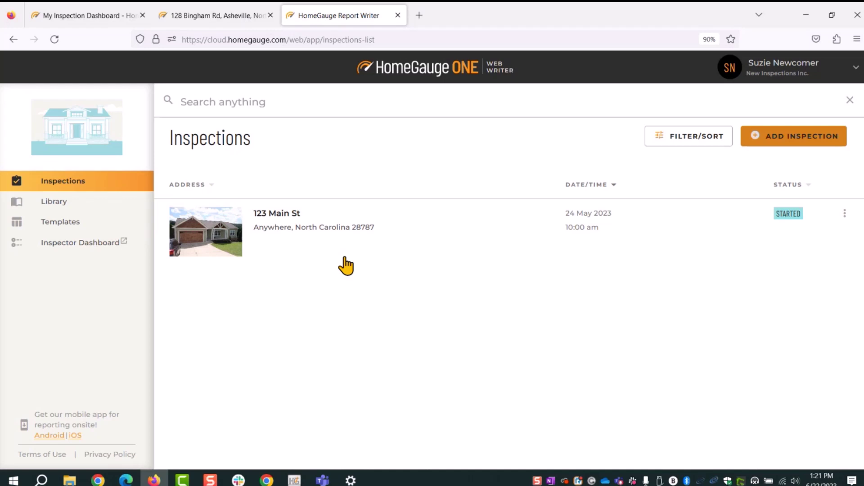
# Step: Start adding another inspection, check which report templates are offered, and cancel without saving
pyautogui.click(756, 150)
pyautogui.scroll(-2, 762, 399)
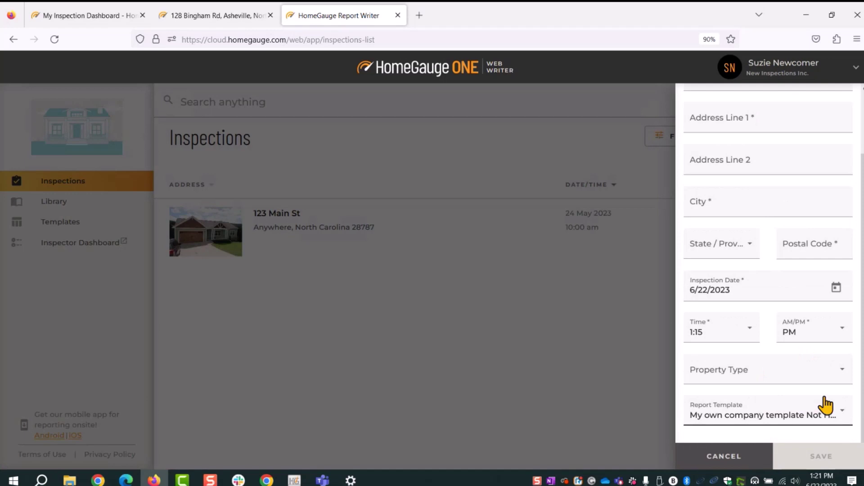
pyautogui.click(721, 414)
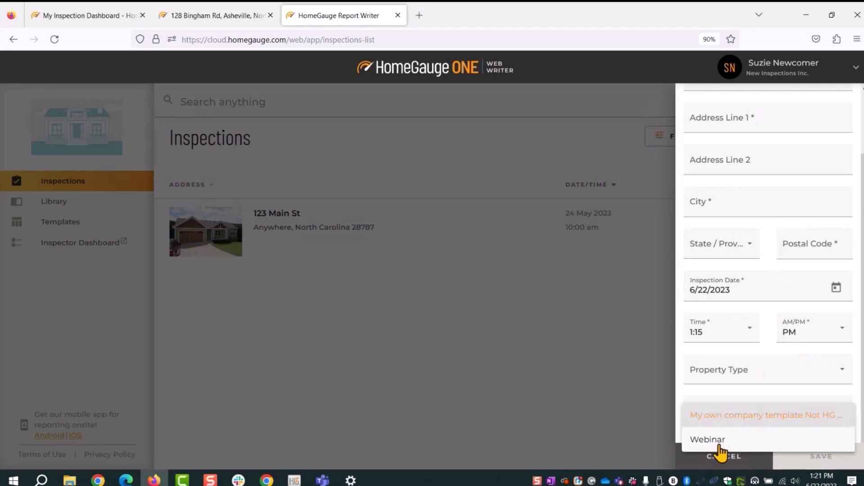
pyautogui.click(719, 401)
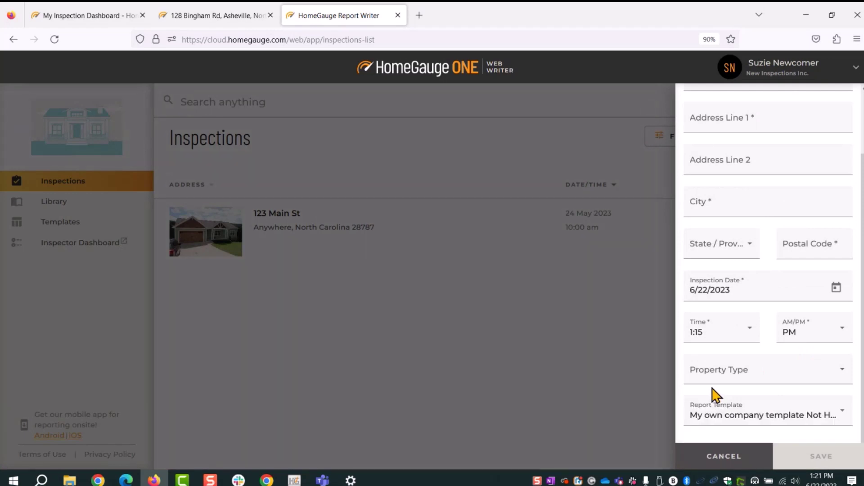
pyautogui.click(720, 457)
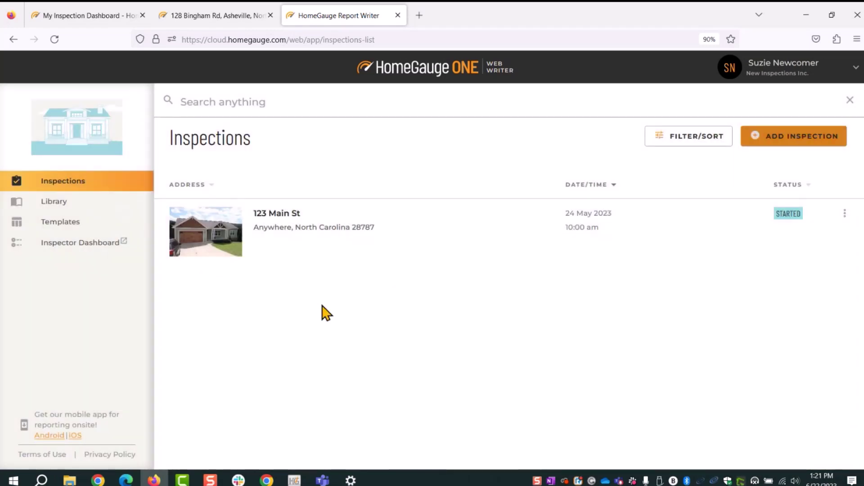